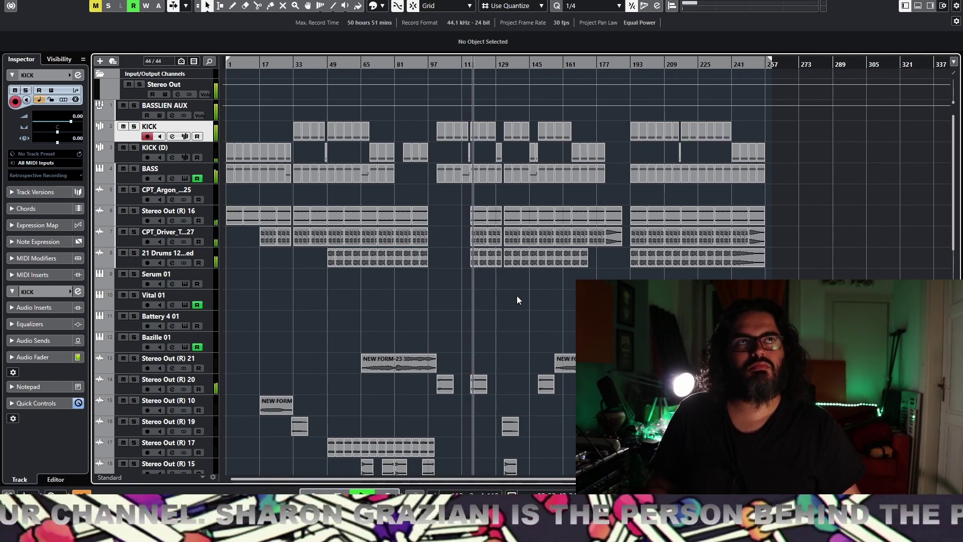
- Examine all tracks of the arrangement during playback, from the input/output channels to the group tracks, selecting the VMH2 Claps track
{"action": "scroll", "coordinate": [460, 280], "scroll_direction": "down", "scroll_amount": 5}
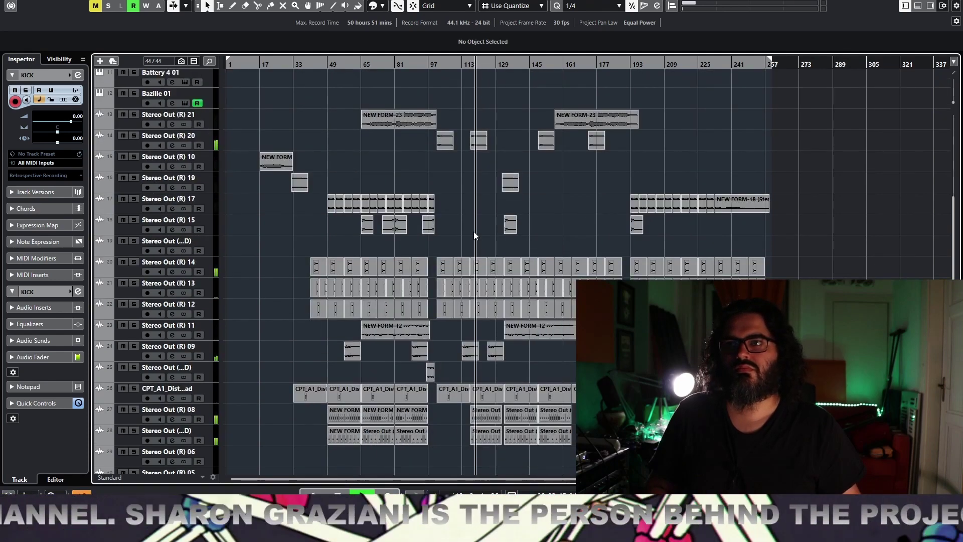
{"action": "scroll", "coordinate": [474, 231], "scroll_direction": "down", "scroll_amount": 4}
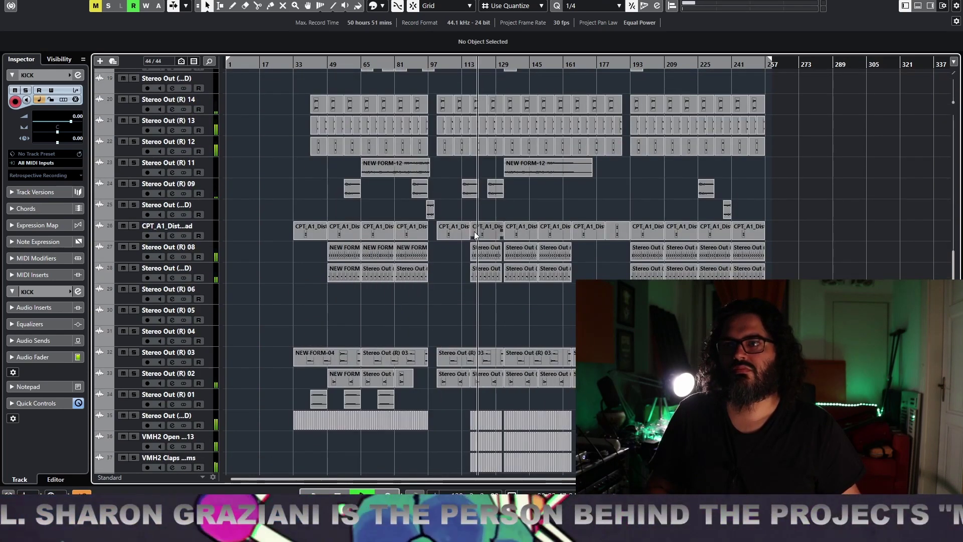
{"action": "scroll", "coordinate": [474, 230], "scroll_direction": "down", "scroll_amount": 3}
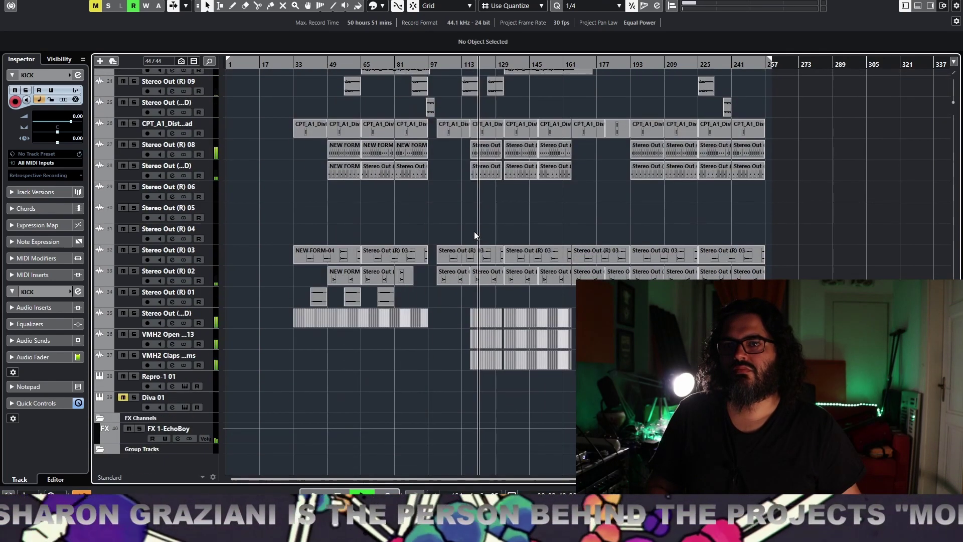
{"action": "left_click", "coordinate": [129, 364]}
{"action": "scroll", "coordinate": [67, 119], "scroll_direction": "down", "scroll_amount": 2}
{"action": "scroll", "coordinate": [607, 230], "scroll_direction": "up", "scroll_amount": 12}
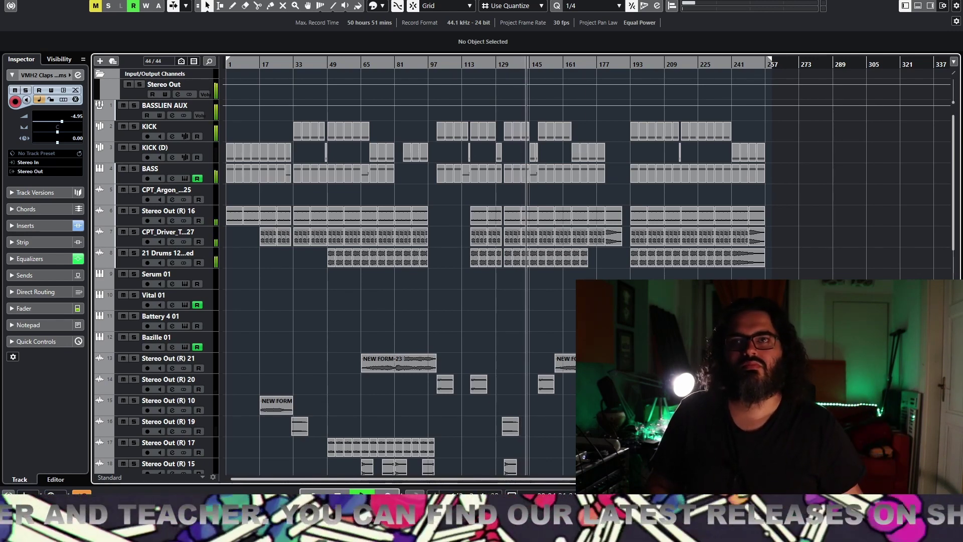
{"action": "scroll", "coordinate": [402, 271], "scroll_direction": "down", "scroll_amount": 10}
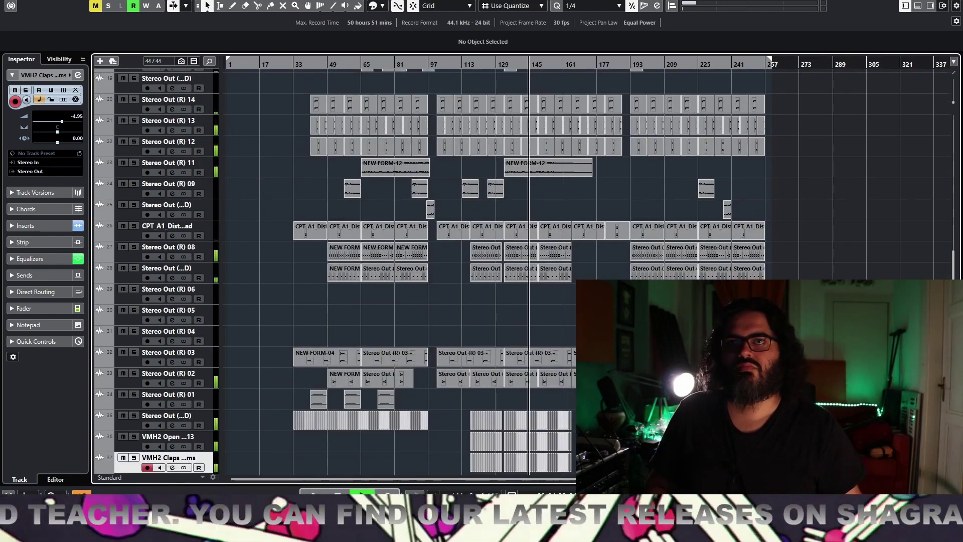
{"action": "scroll", "coordinate": [401, 271], "scroll_direction": "down", "scroll_amount": 3}
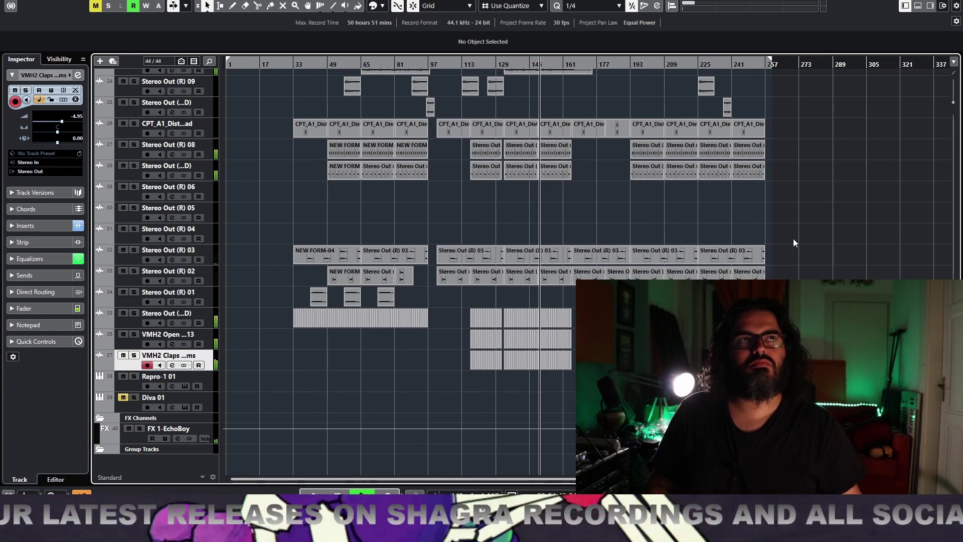
{"action": "scroll", "coordinate": [790, 242], "scroll_direction": "up", "scroll_amount": 10}
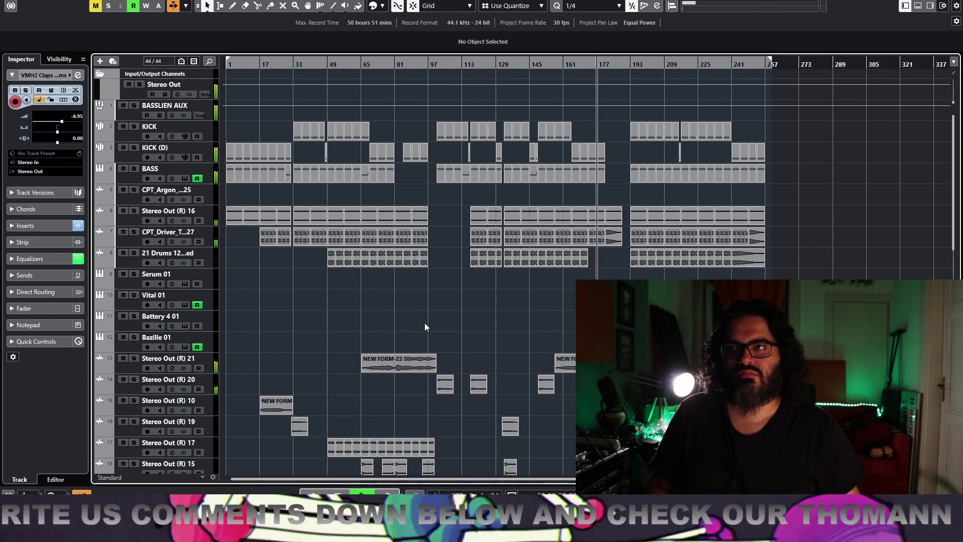
- Select the Stereo Out (R) 21 track, examine the rest of the playing arrangement, and stop playback
{"action": "left_click", "coordinate": [128, 369]}
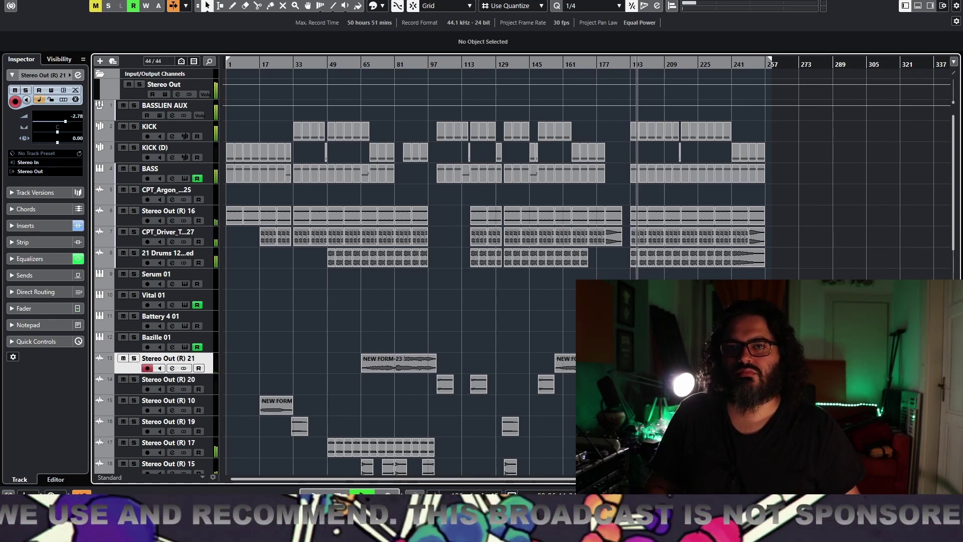
{"action": "scroll", "coordinate": [401, 271], "scroll_direction": "down", "scroll_amount": 4}
{"action": "scroll", "coordinate": [401, 271], "scroll_direction": "down", "scroll_amount": 3}
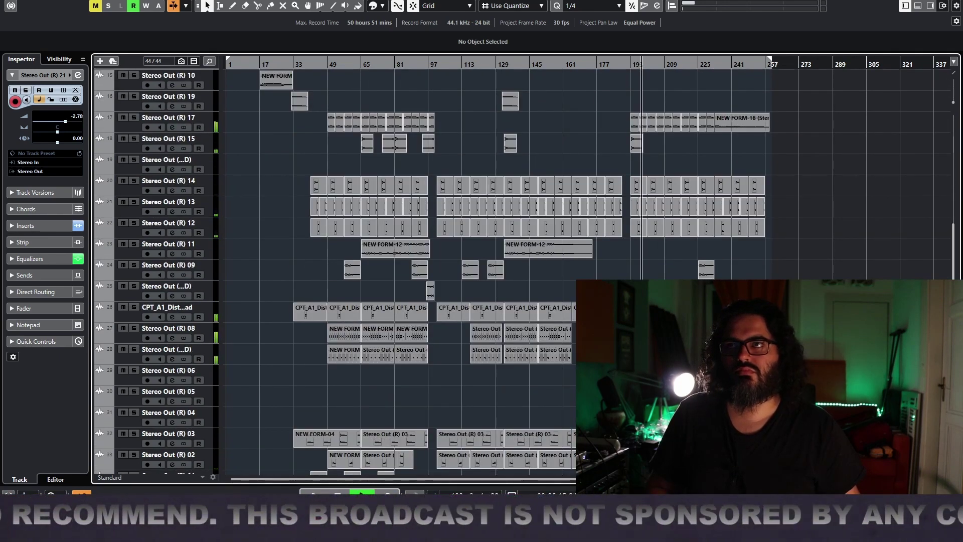
{"action": "scroll", "coordinate": [402, 271], "scroll_direction": "up", "scroll_amount": 8}
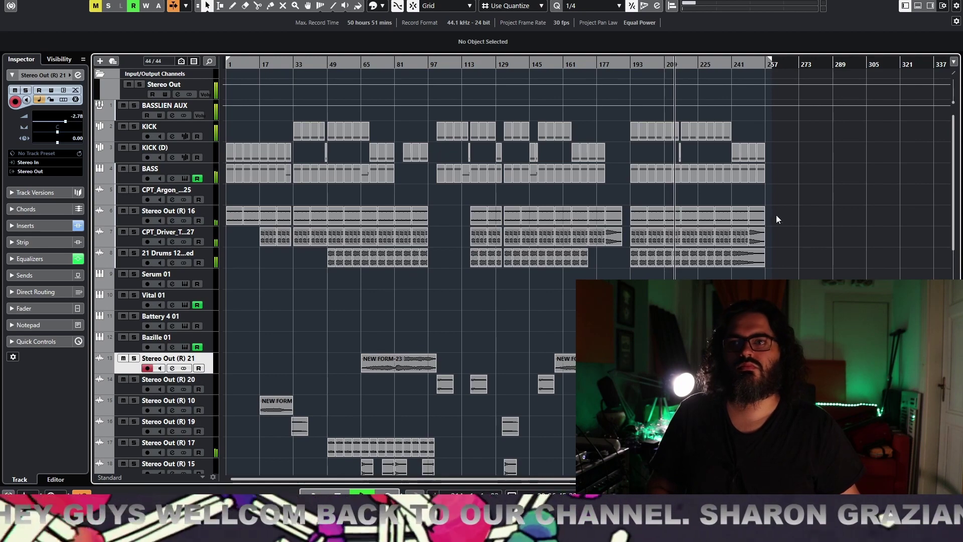
{"action": "scroll", "coordinate": [775, 213], "scroll_direction": "down", "scroll_amount": 8}
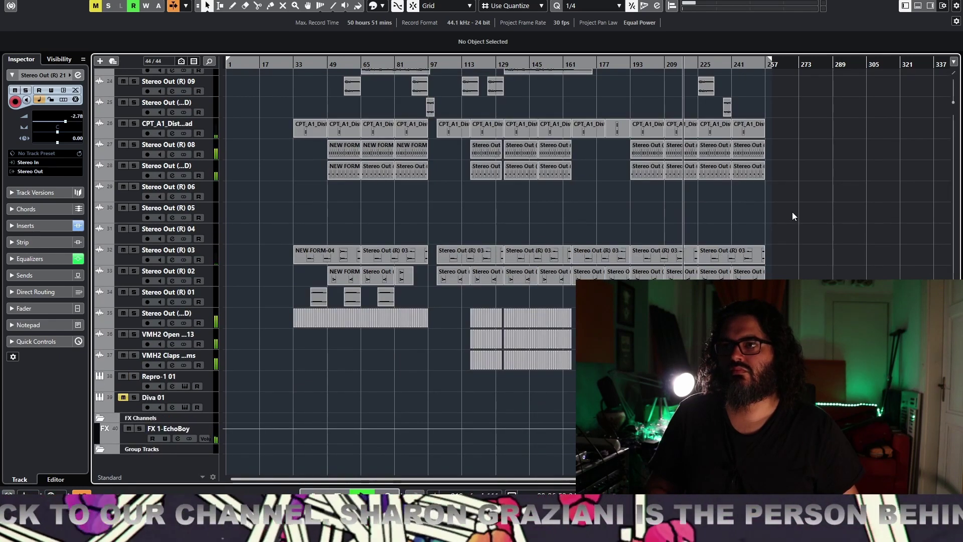
{"action": "scroll", "coordinate": [792, 213], "scroll_direction": "up", "scroll_amount": 8}
{"action": "scroll", "coordinate": [793, 216], "scroll_direction": "up", "scroll_amount": 4}
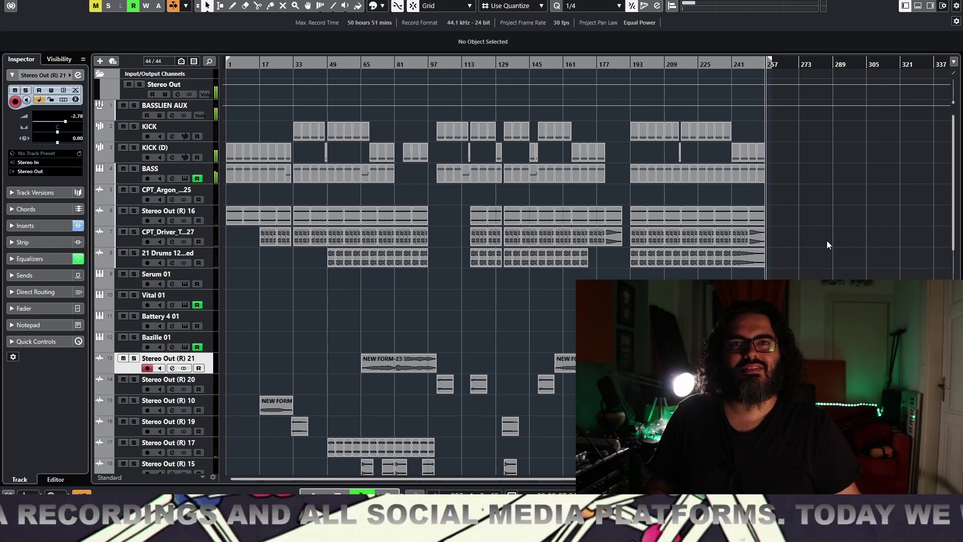
{"action": "key", "text": "space"}
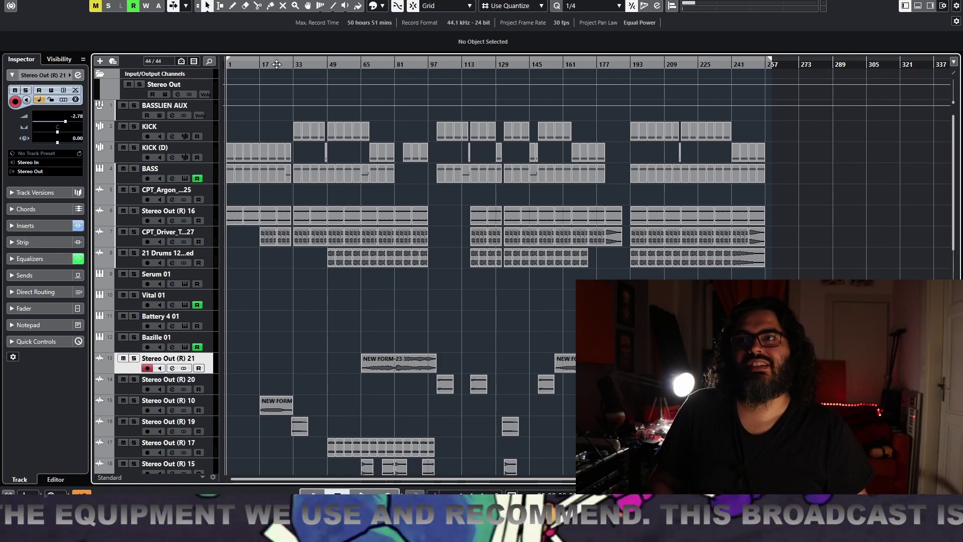
- Look through the whole stopped arrangement from the kick and bass tracks to the FX channels and back
{"action": "scroll", "coordinate": [517, 184], "scroll_direction": "down", "scroll_amount": 5}
{"action": "scroll", "coordinate": [517, 181], "scroll_direction": "down", "scroll_amount": 5}
{"action": "scroll", "coordinate": [517, 180], "scroll_direction": "up", "scroll_amount": 6}
{"action": "scroll", "coordinate": [517, 179], "scroll_direction": "up", "scroll_amount": 6}
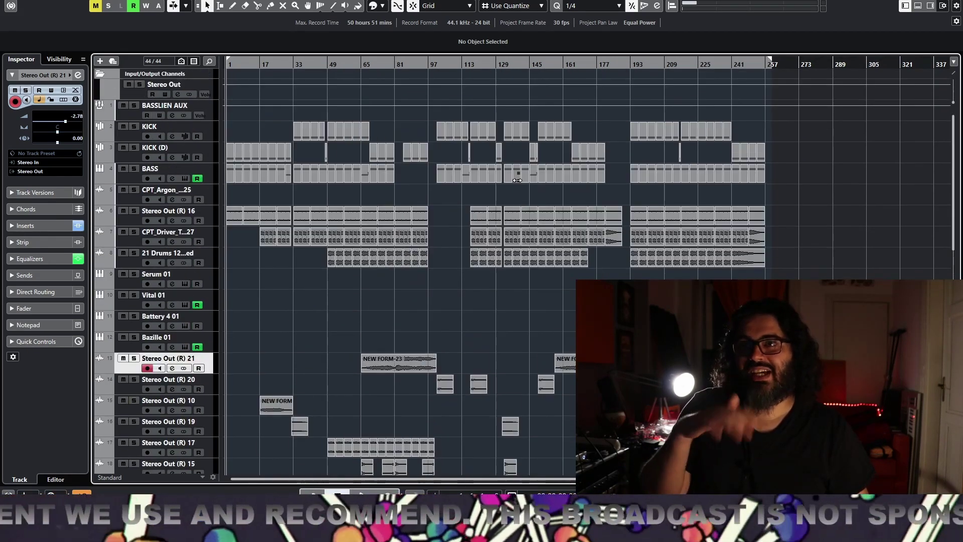
{"action": "scroll", "coordinate": [517, 180], "scroll_direction": "down", "scroll_amount": 10}
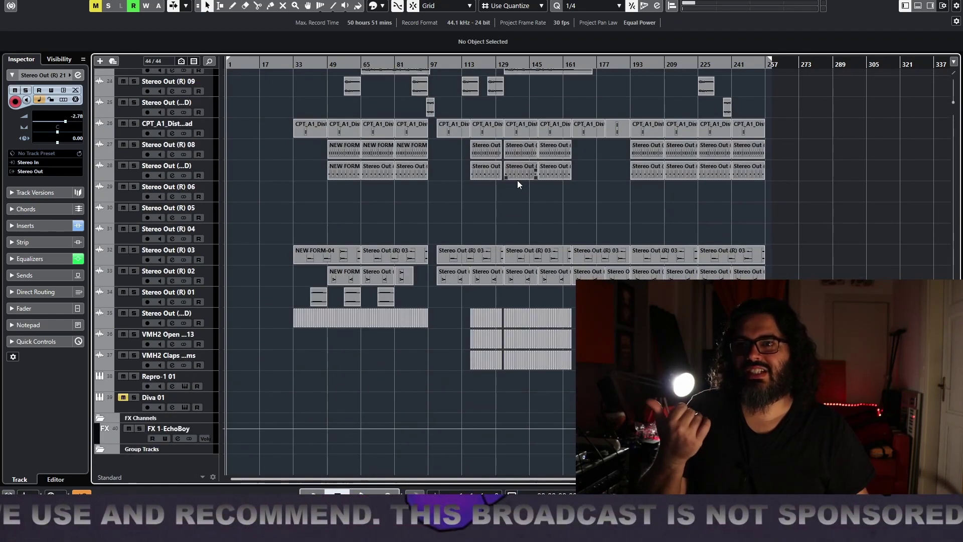
{"action": "scroll", "coordinate": [514, 180], "scroll_direction": "up", "scroll_amount": 10}
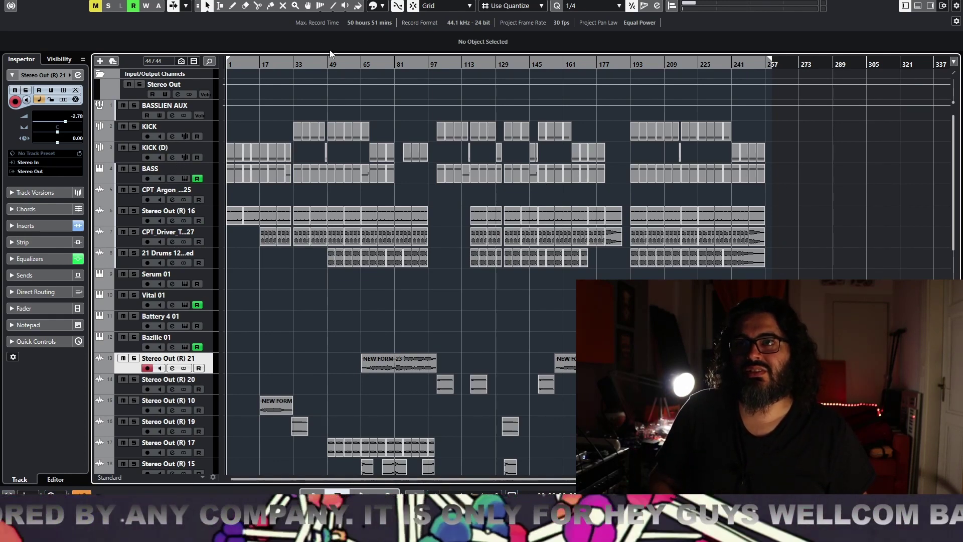
- Solo the KICK and BASS tracks and play them from about bar 33
{"action": "left_click", "coordinate": [296, 65]}
{"action": "left_click", "coordinate": [134, 125]}
{"action": "key", "text": "space"}
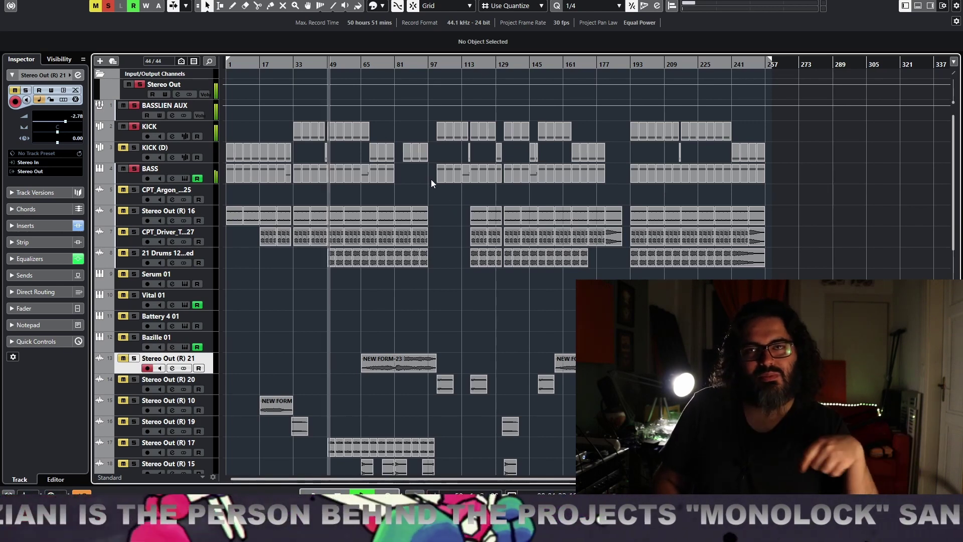
- Play the soloed kick and bass from about bar 65, stop playback, and unsolo both tracks
{"action": "left_click", "coordinate": [358, 65]}
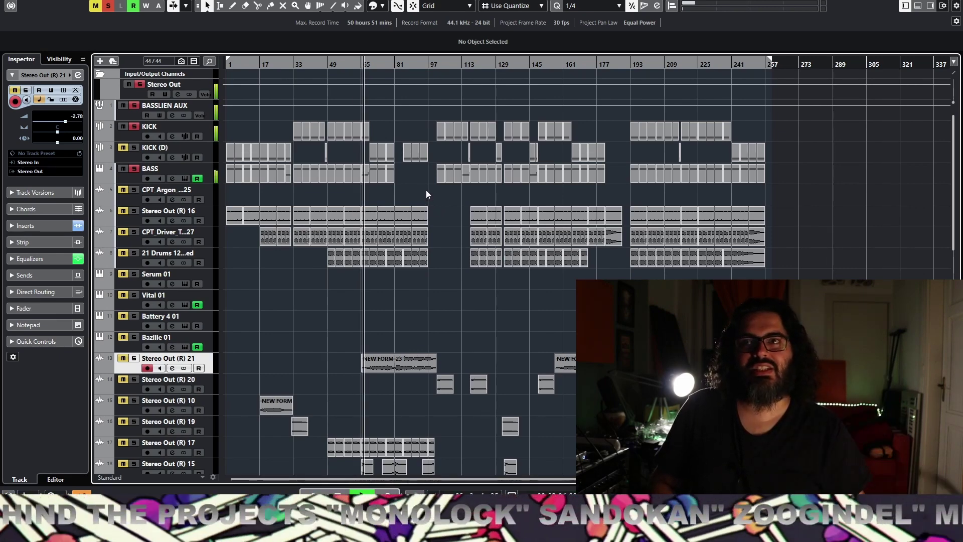
{"action": "key", "text": "h"}
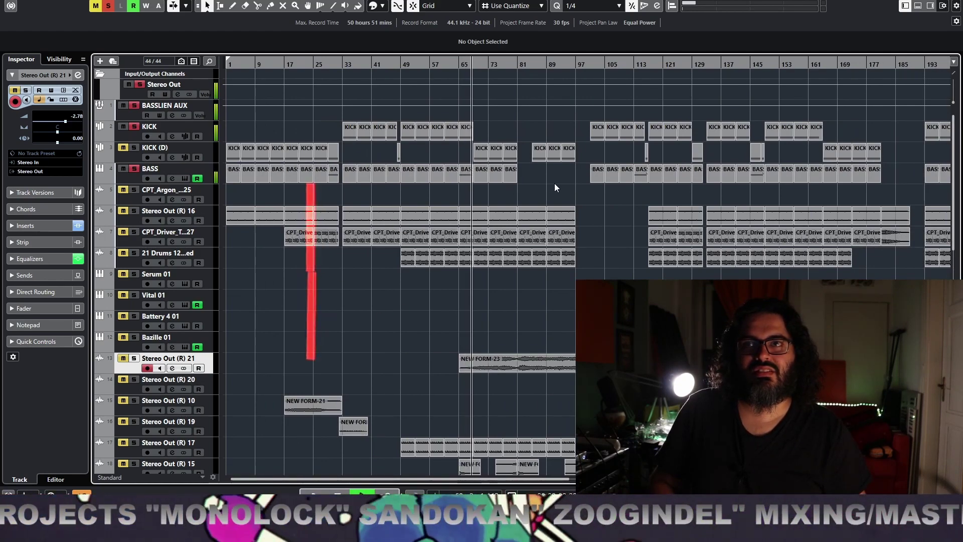
{"action": "key", "text": "space"}
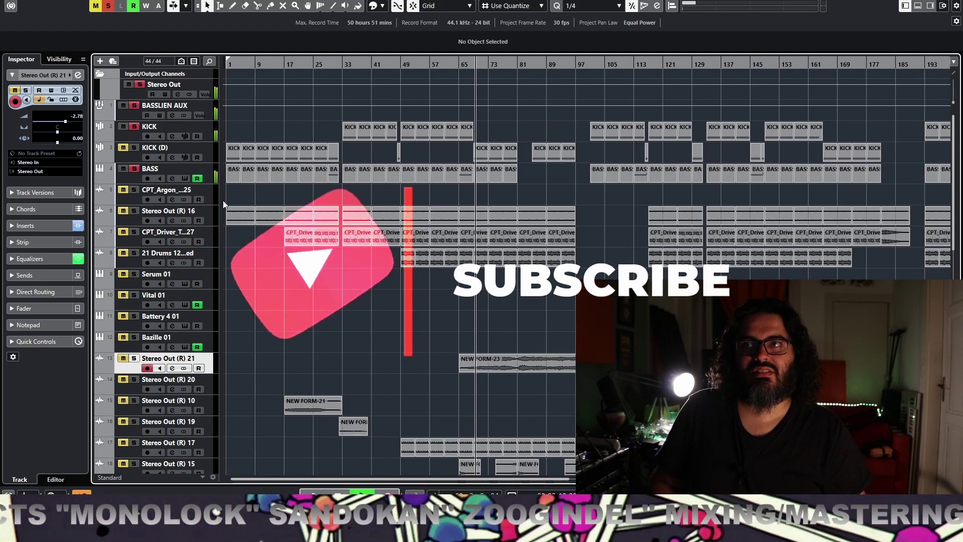
{"action": "left_click", "coordinate": [136, 127]}
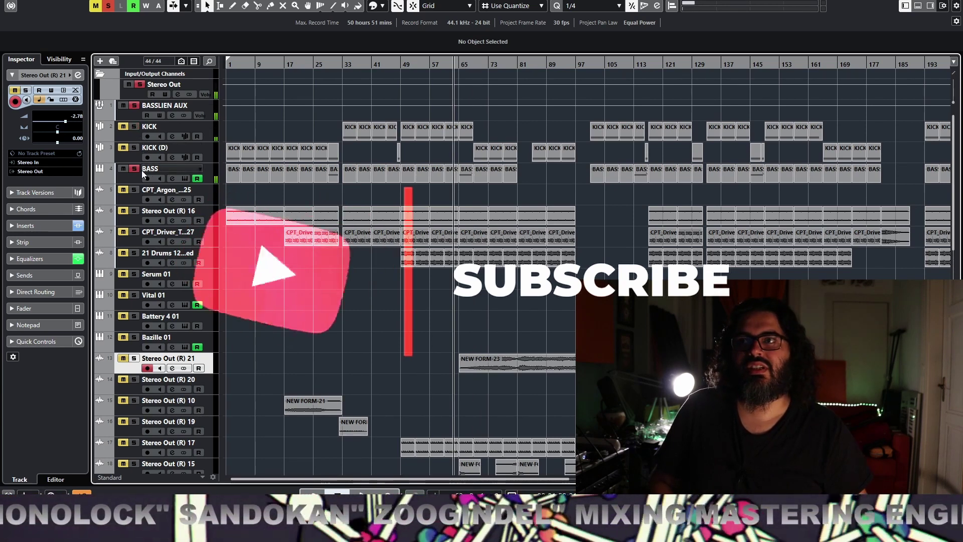
{"action": "left_click", "coordinate": [136, 170]}
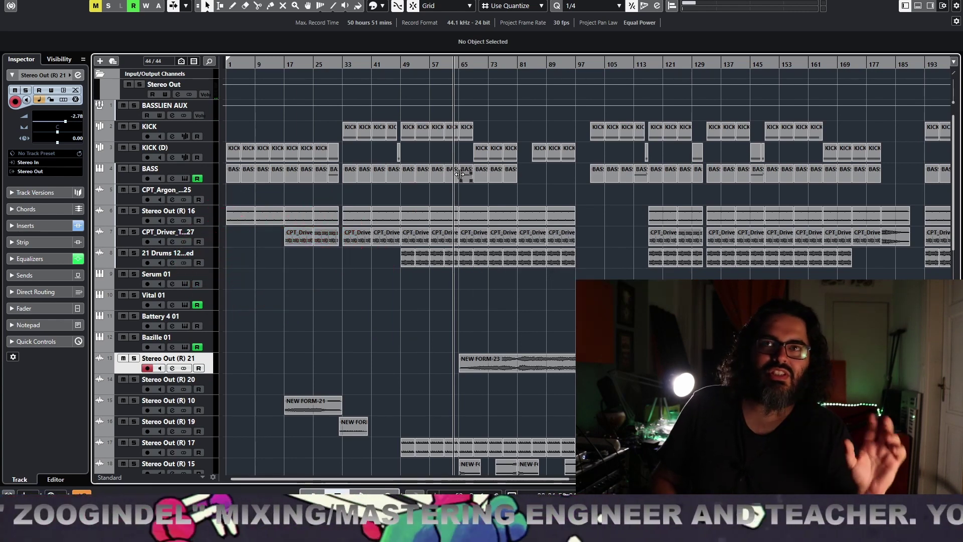
- Show the BASS track's Frequency automation lane, solo the bass, and play it with the bars around 65 enlarged
{"action": "key", "text": "g"}
{"action": "key", "text": "g"}
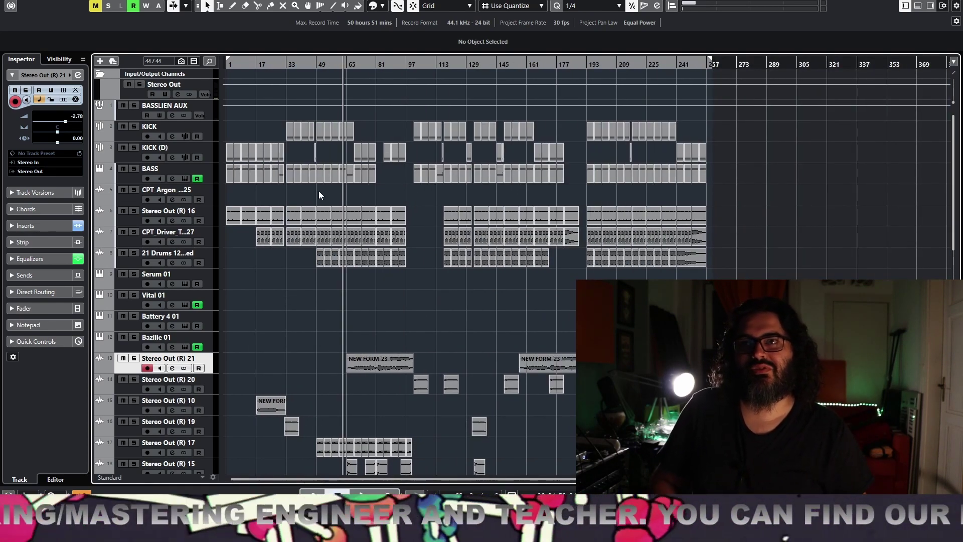
{"action": "left_click", "coordinate": [112, 182]}
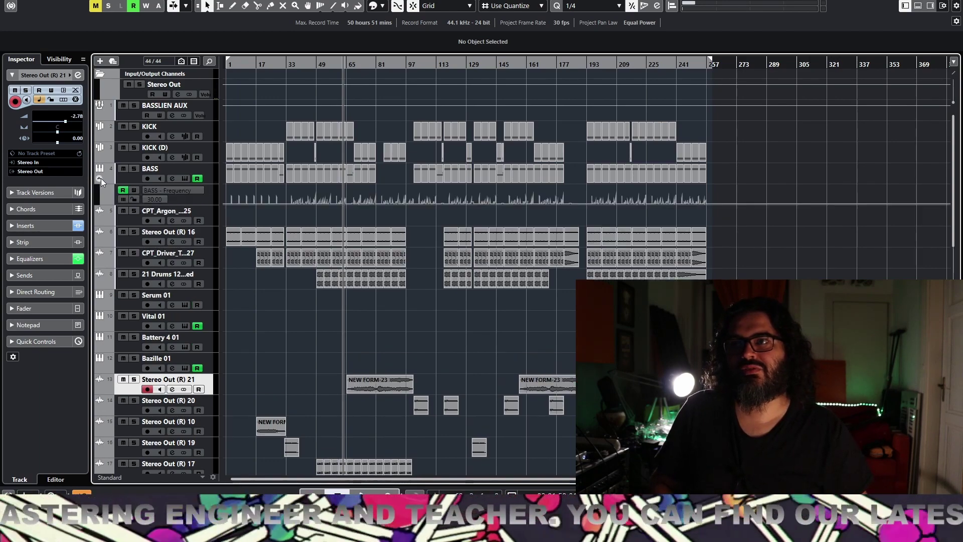
{"action": "left_click", "coordinate": [134, 169]}
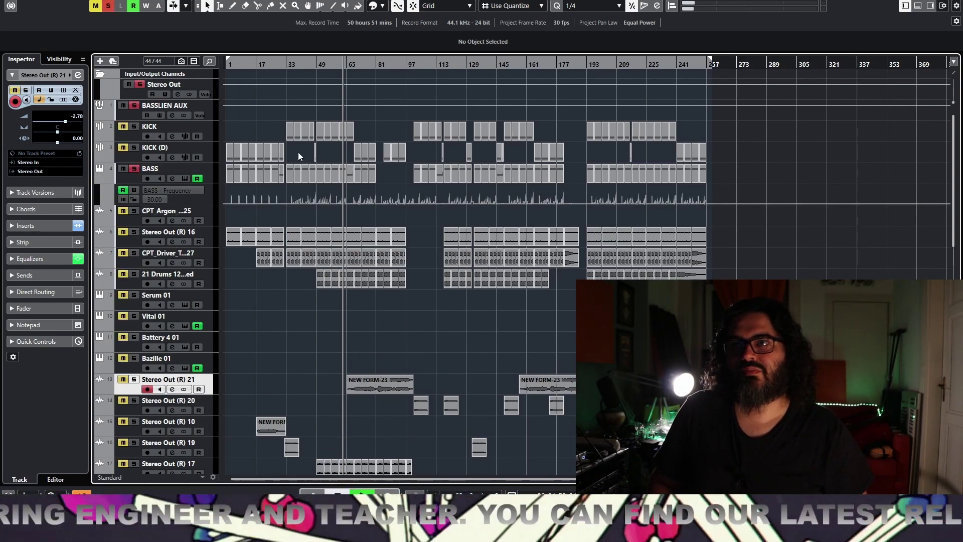
{"action": "key", "text": "space"}
{"action": "key", "text": "h"}
{"action": "key", "text": "h"}
{"action": "key", "text": "h"}
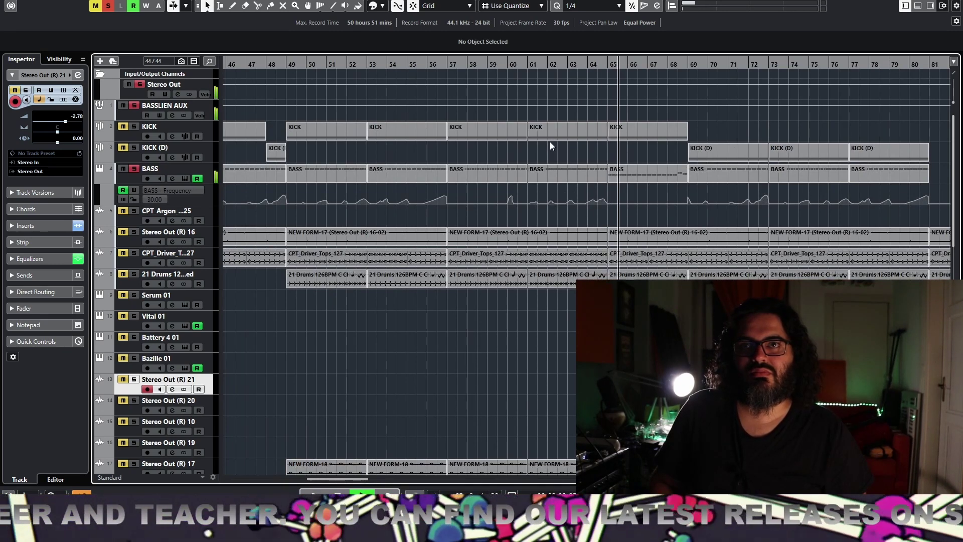
- Play the soloed bass from about bar 69 and again from about bar 72, stop playback, and unsolo it
{"action": "left_click", "coordinate": [685, 65]}
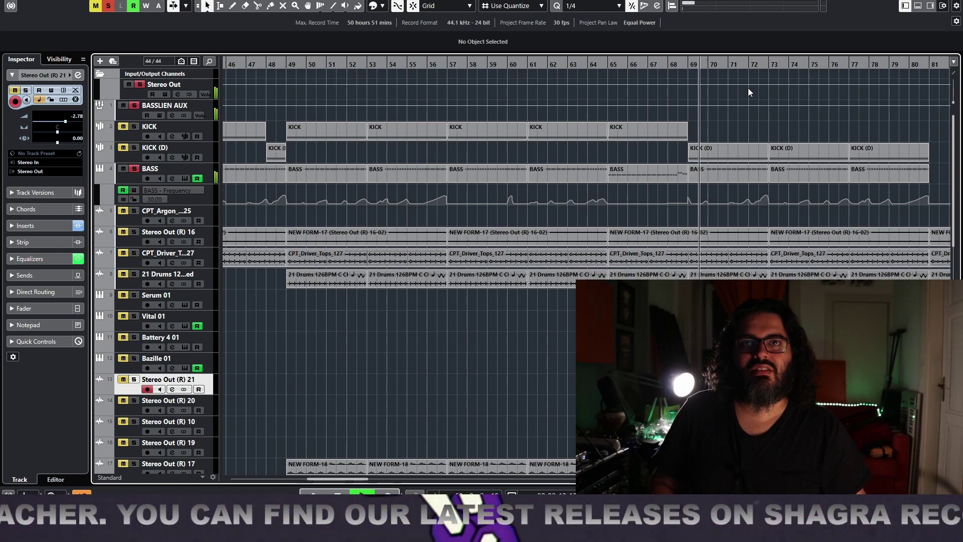
{"action": "left_click", "coordinate": [742, 67]}
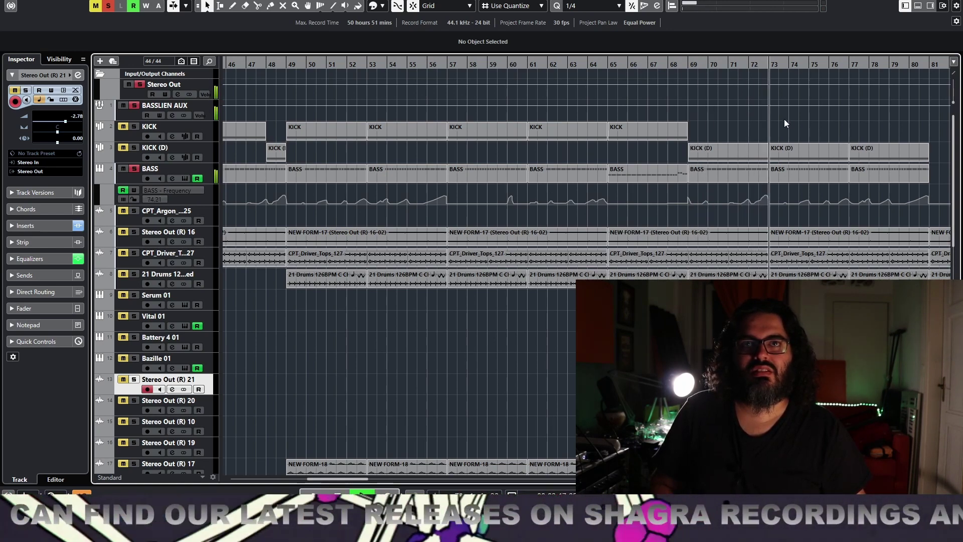
{"action": "key", "text": "space"}
{"action": "left_click", "coordinate": [135, 174]}
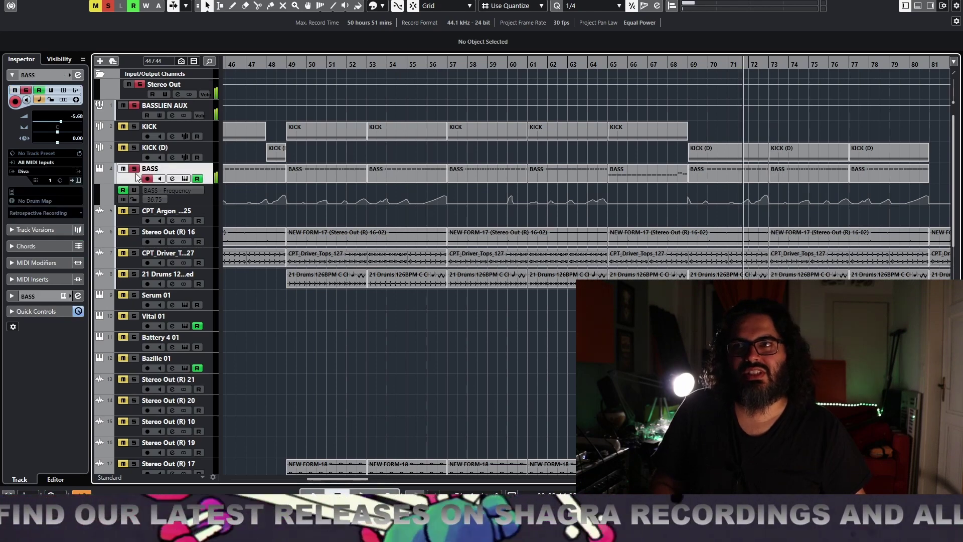
{"action": "left_click", "coordinate": [135, 172]}
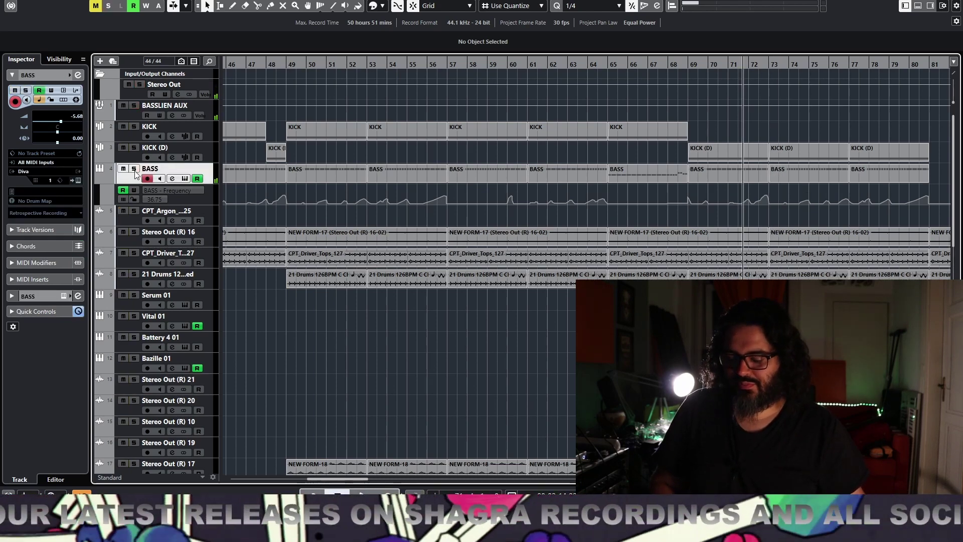
- Solo the Stereo Out (R) 16 track and play it with most of the arrangement in view
{"action": "key", "text": "shift+f"}
{"action": "left_click", "coordinate": [134, 232]}
{"action": "key", "text": "space"}
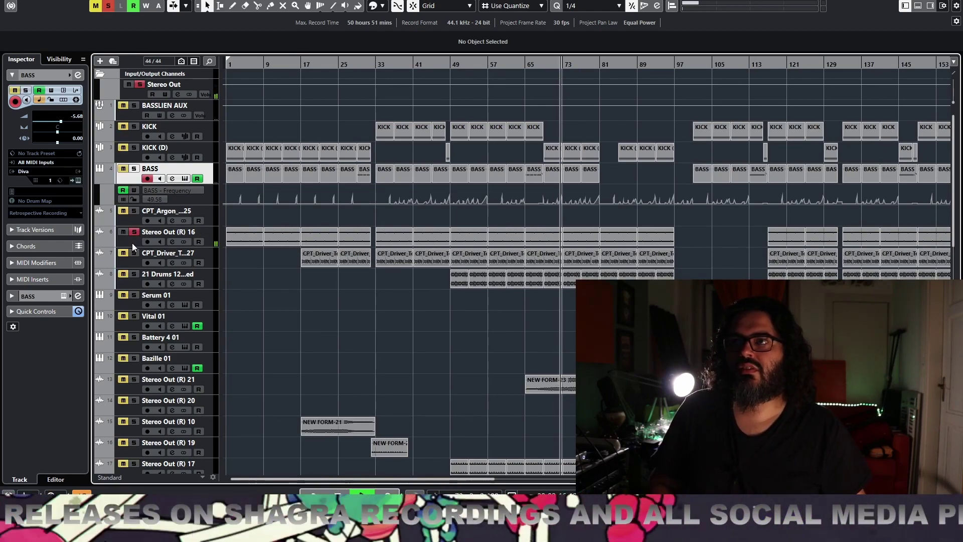
{"action": "scroll", "coordinate": [540, 240], "scroll_direction": "down", "scroll_amount": 1}
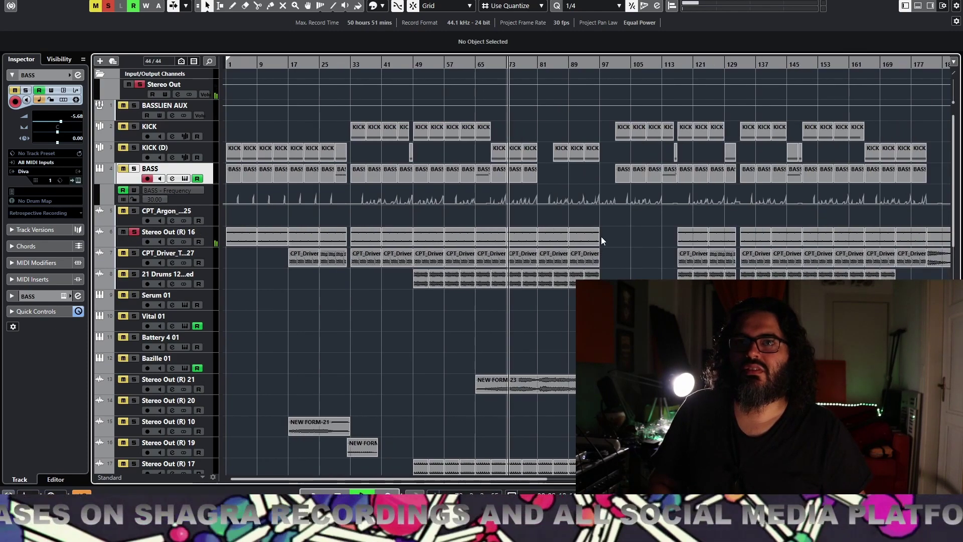
- Switch to the web browser and look through the recommended studio equipment on the Thomann page
{"action": "scroll", "coordinate": [601, 236], "scroll_direction": "down", "scroll_amount": 1}
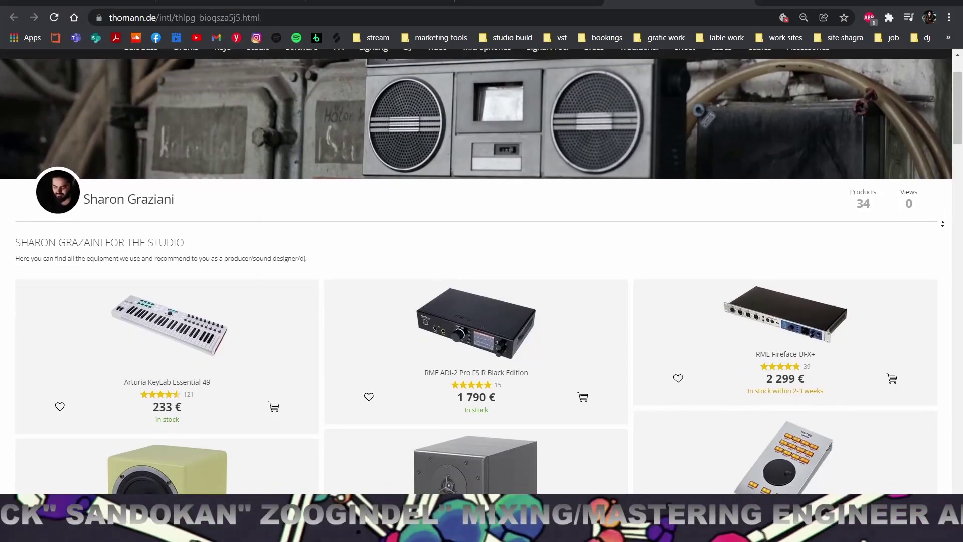
{"action": "scroll", "coordinate": [944, 224], "scroll_direction": "down", "scroll_amount": 2}
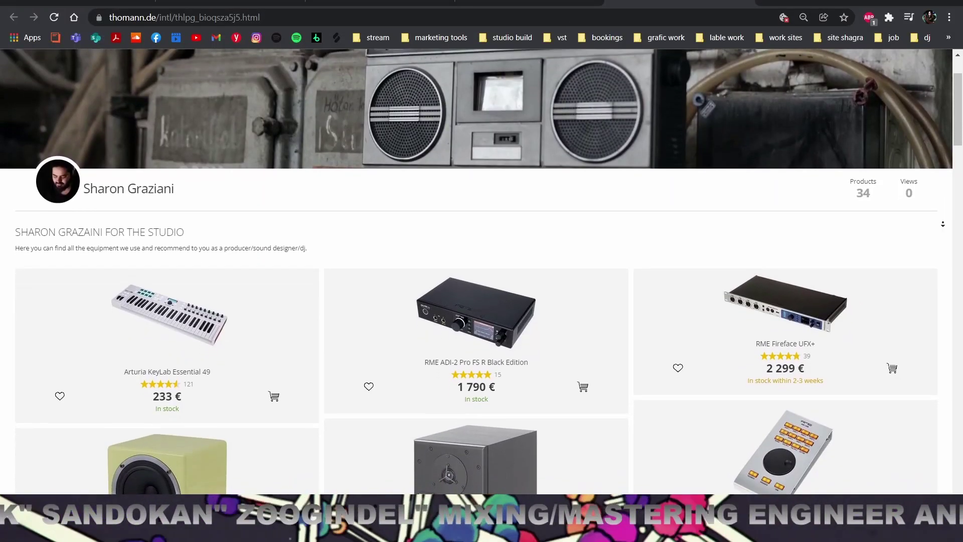
{"action": "scroll", "coordinate": [943, 223], "scroll_direction": "down", "scroll_amount": 2}
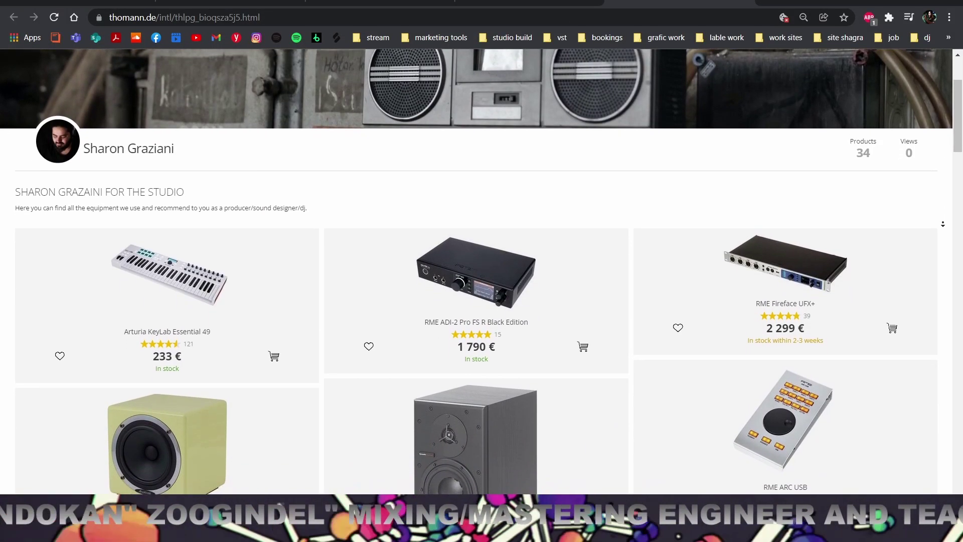
{"action": "scroll", "coordinate": [943, 224], "scroll_direction": "down", "scroll_amount": 2}
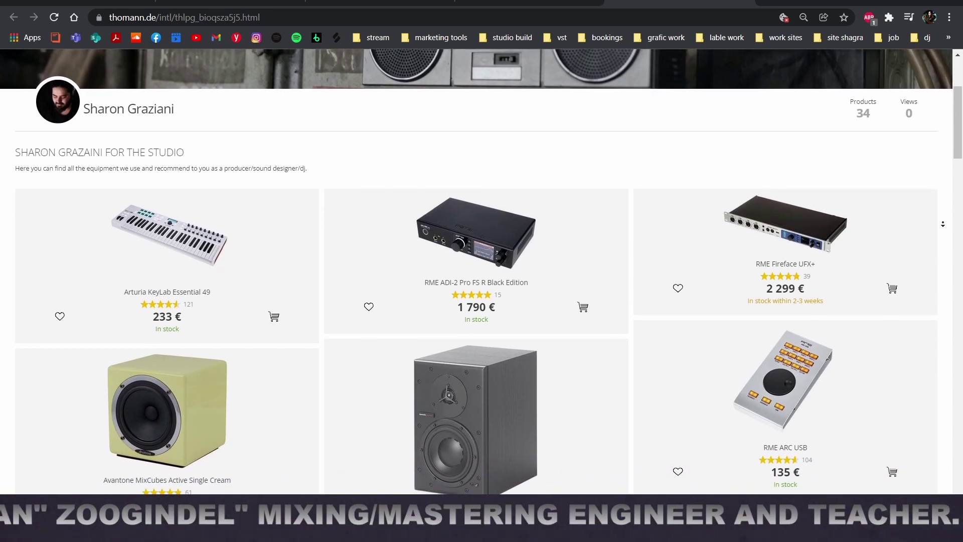
{"action": "scroll", "coordinate": [943, 224], "scroll_direction": "down", "scroll_amount": 4}
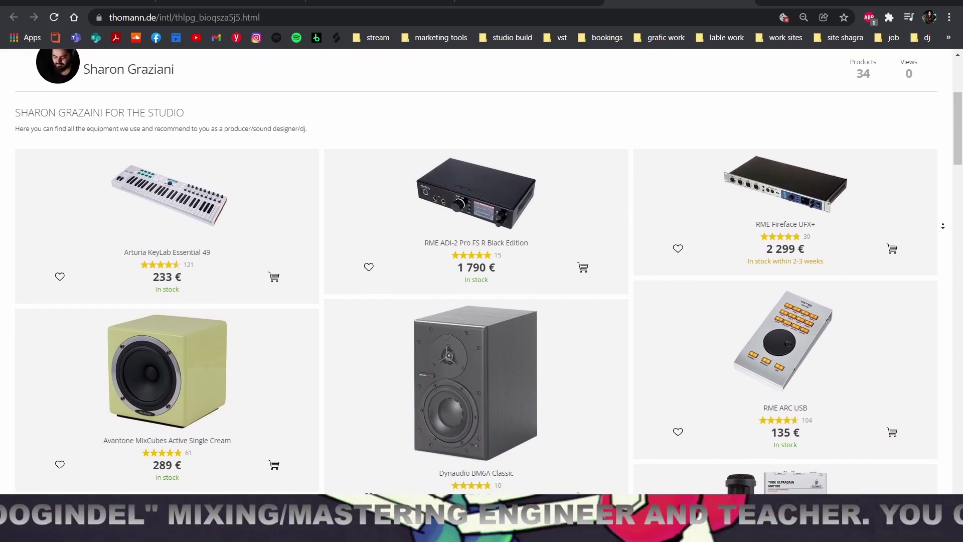
{"action": "scroll", "coordinate": [944, 236], "scroll_direction": "down", "scroll_amount": 6}
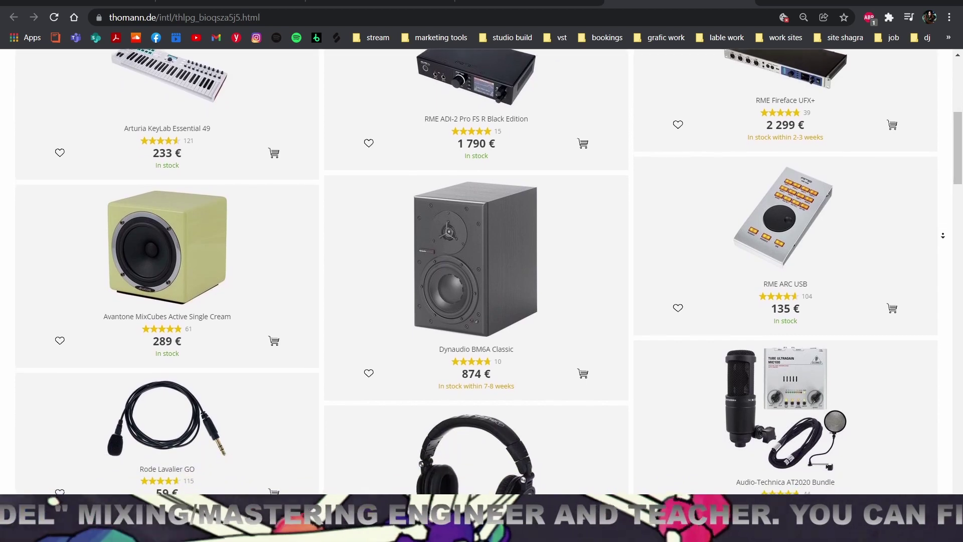
{"action": "scroll", "coordinate": [944, 235], "scroll_direction": "down", "scroll_amount": 6}
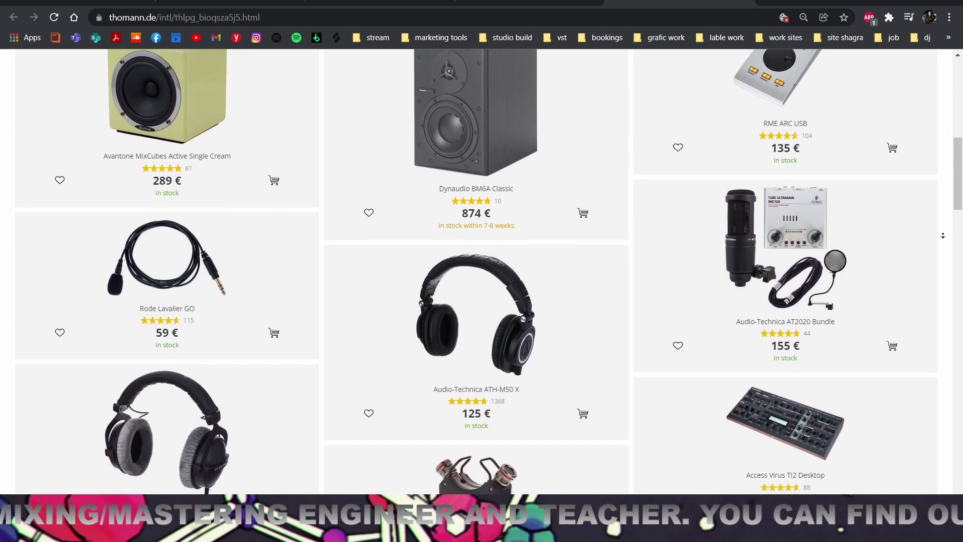
{"action": "scroll", "coordinate": [944, 236], "scroll_direction": "down", "scroll_amount": 3}
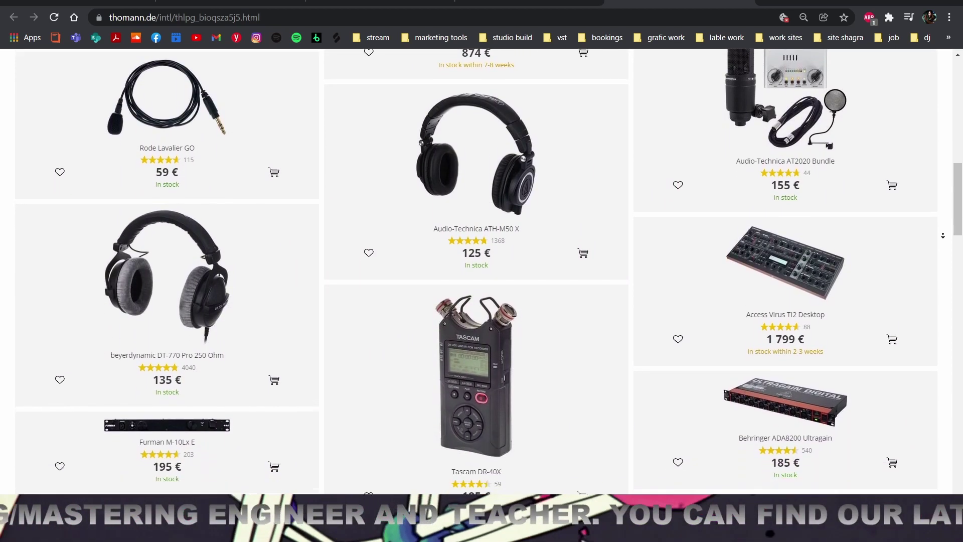
{"action": "scroll", "coordinate": [365, 271], "scroll_direction": "down", "scroll_amount": 1}
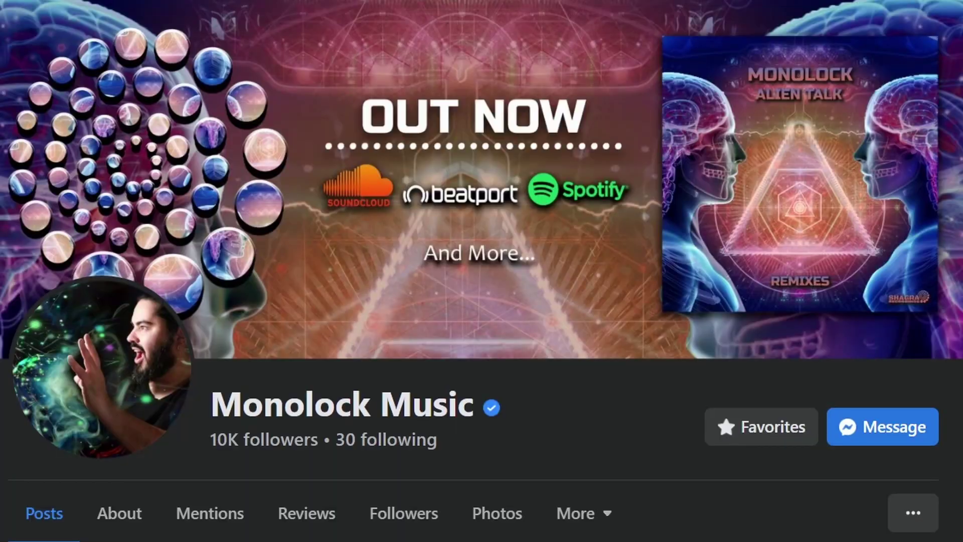
- Look through the Facebook pages of Monolock Music, Shagra Recordings and Sandokan Music
{"action": "scroll", "coordinate": [481, 271], "scroll_direction": "down", "scroll_amount": 6}
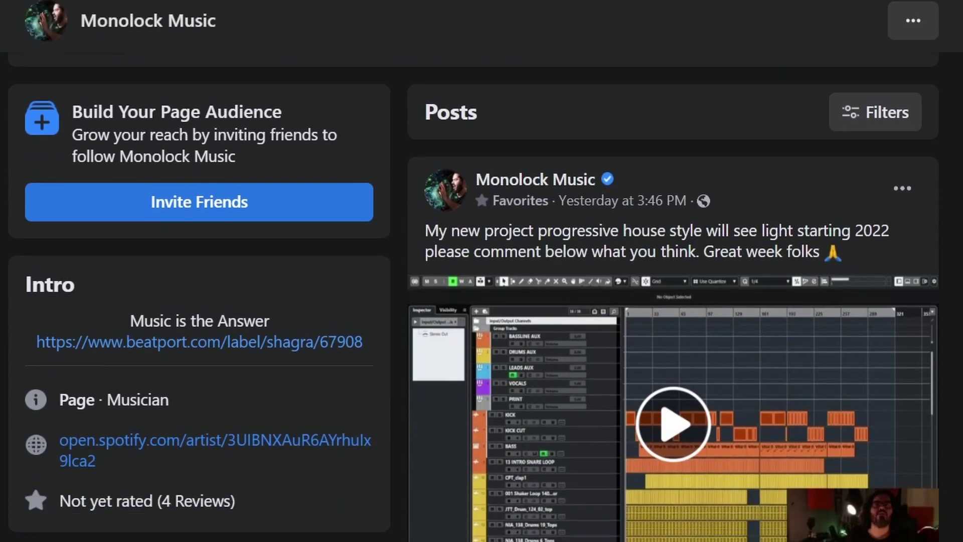
{"action": "scroll", "coordinate": [482, 271], "scroll_direction": "down", "scroll_amount": 3}
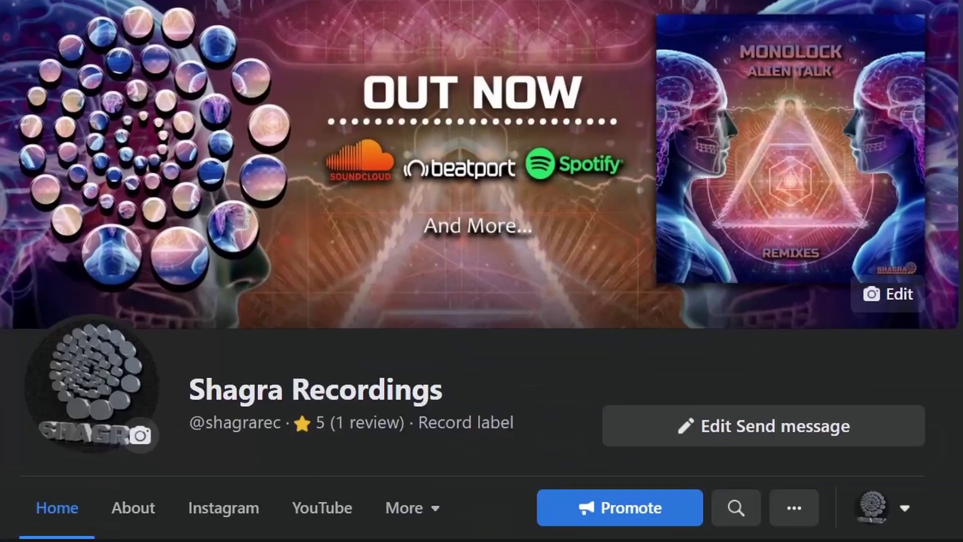
{"action": "scroll", "coordinate": [482, 271], "scroll_direction": "down", "scroll_amount": 2}
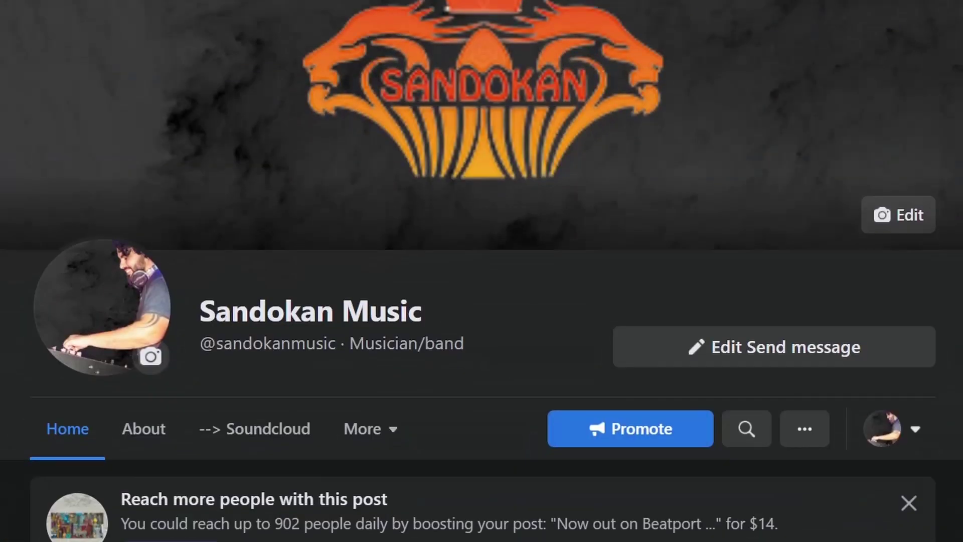
{"action": "scroll", "coordinate": [481, 271], "scroll_direction": "down", "scroll_amount": 2}
{"action": "scroll", "coordinate": [482, 271], "scroll_direction": "down", "scroll_amount": 4}
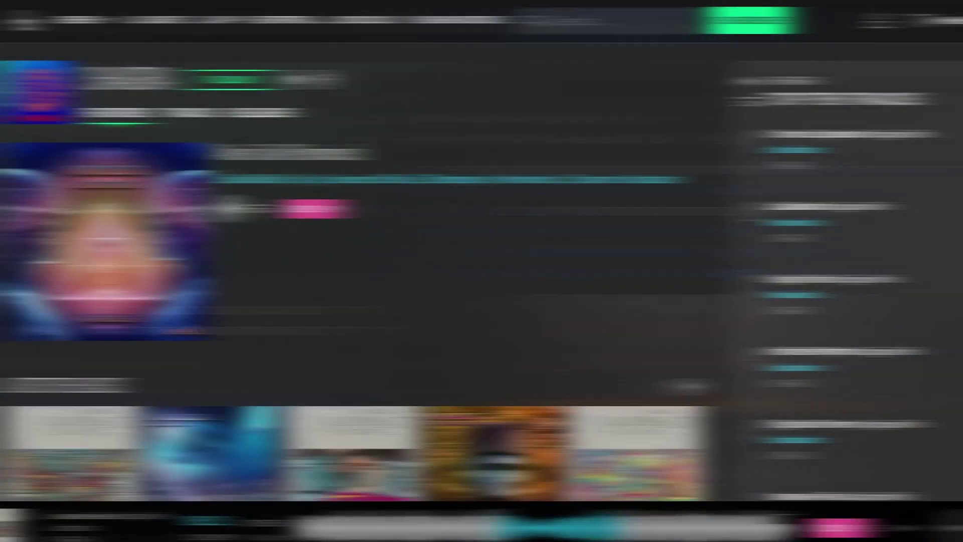
- Look through the Shagra label page on Beatport, including its featured release, latest releases and top ten tracks
{"action": "scroll", "coordinate": [482, 271], "scroll_direction": "down", "scroll_amount": 2}
{"action": "scroll", "coordinate": [482, 271], "scroll_direction": "up", "scroll_amount": 4}
{"action": "scroll", "coordinate": [482, 271], "scroll_direction": "down", "scroll_amount": 3}
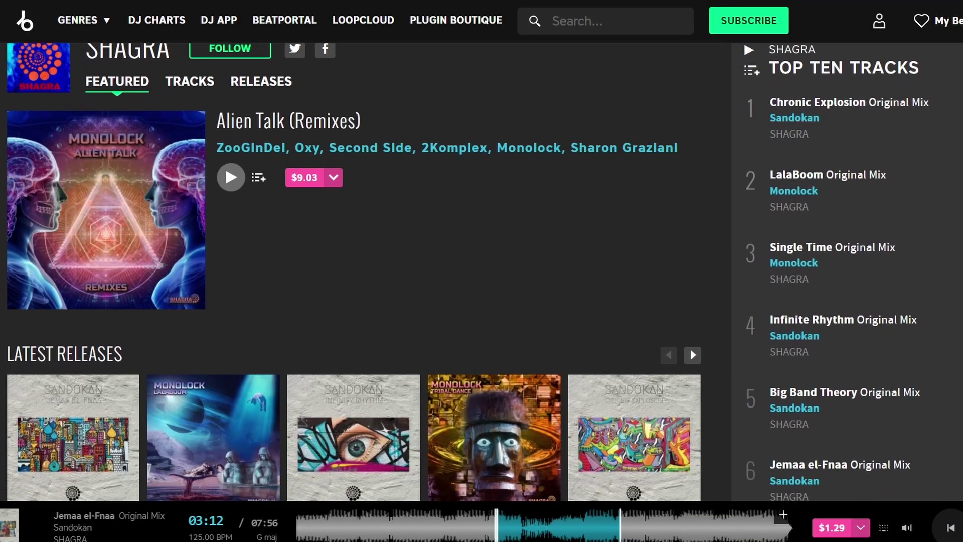
{"action": "scroll", "coordinate": [481, 271], "scroll_direction": "down", "scroll_amount": 1}
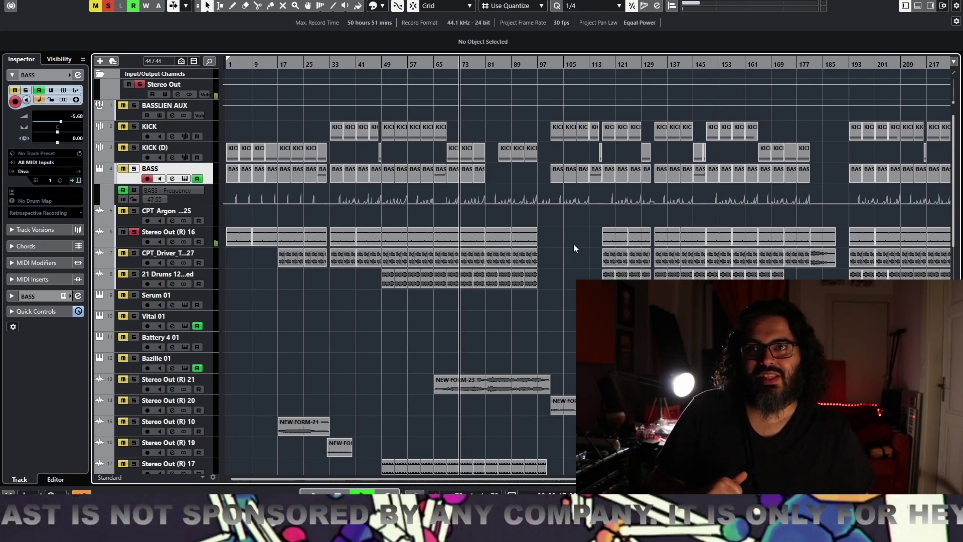
- In Cubase, audition the CPT_Driver_Tops_127 and 21 Drums tracks by soloing them during playback, then unsolo both and stop
{"action": "left_click", "coordinate": [134, 253]}
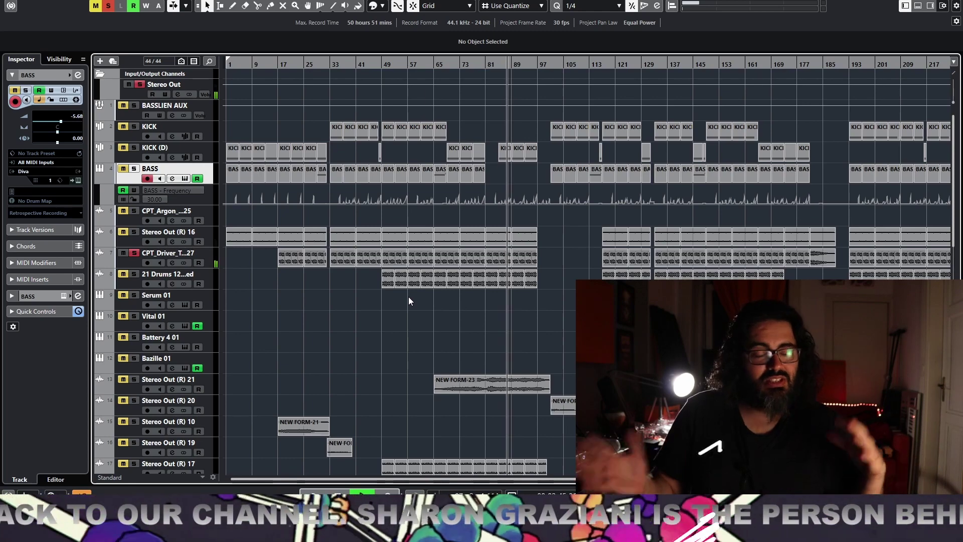
{"action": "left_click", "coordinate": [134, 274]}
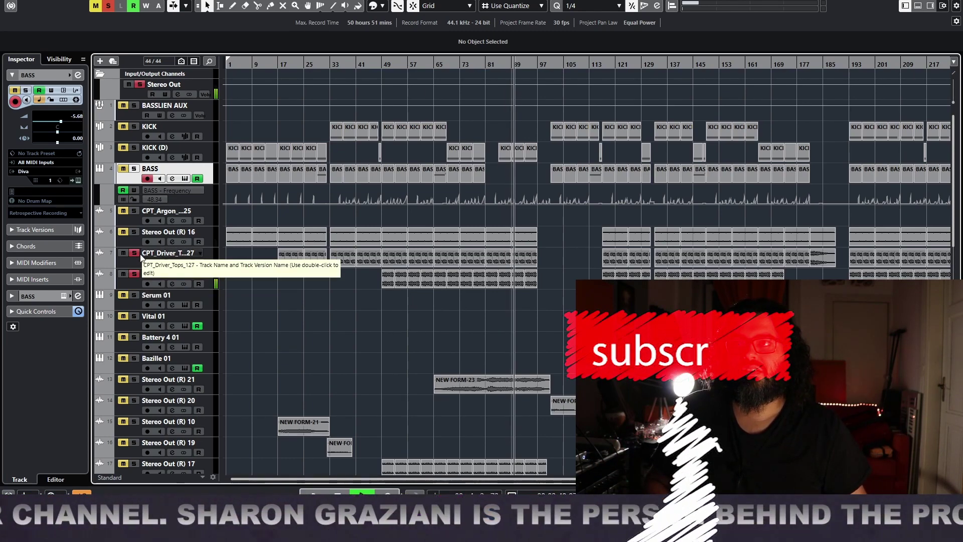
{"action": "left_click", "coordinate": [133, 253]}
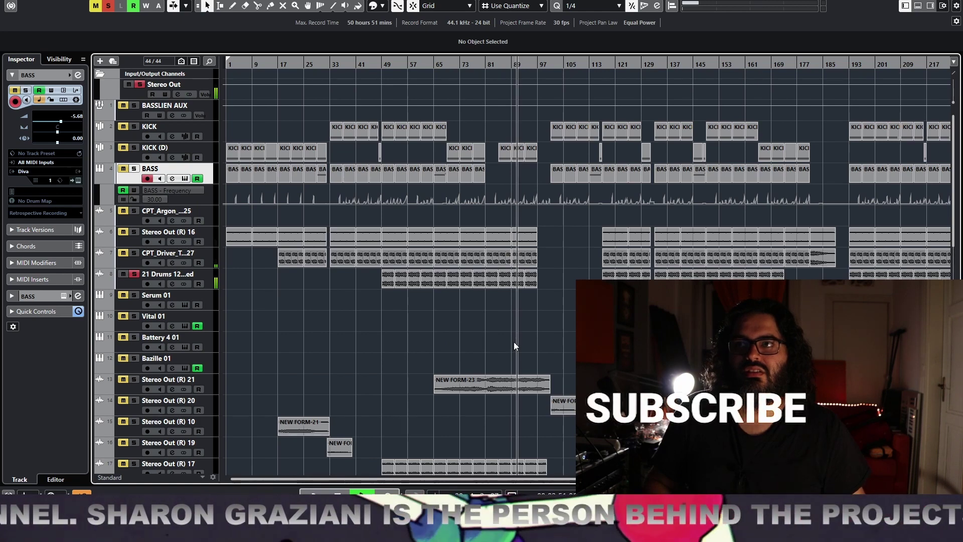
{"action": "left_click", "coordinate": [134, 274]}
{"action": "key", "text": "space"}
- Solo the Stereo Out (R) 14 track, play it from about bar 41, and unsolo it
{"action": "scroll", "coordinate": [375, 311], "scroll_direction": "down", "scroll_amount": 5}
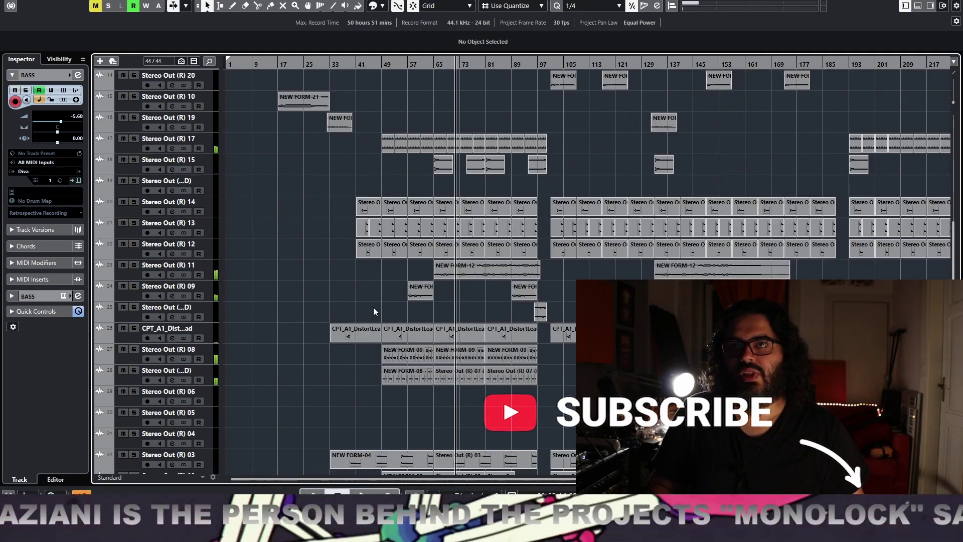
{"action": "scroll", "coordinate": [375, 311], "scroll_direction": "up", "scroll_amount": 5}
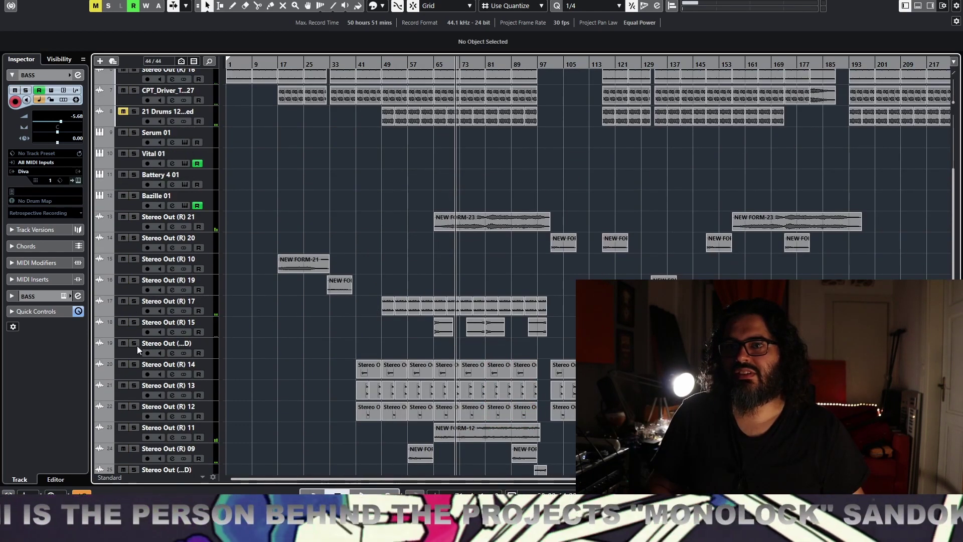
{"action": "left_click", "coordinate": [134, 364]}
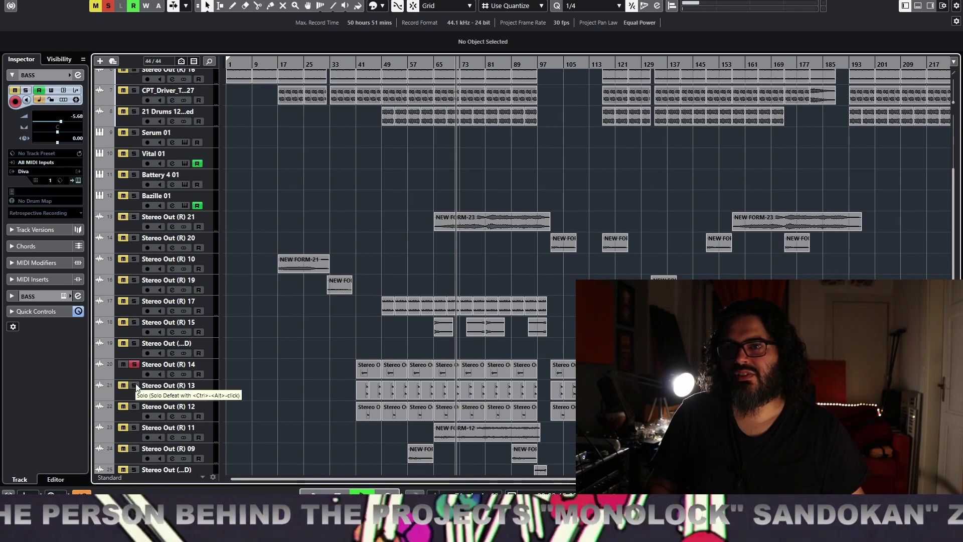
{"action": "left_click_drag", "start_coordinate": [346, 64], "coordinate": [388, 86]}
{"action": "left_click", "coordinate": [134, 365]}
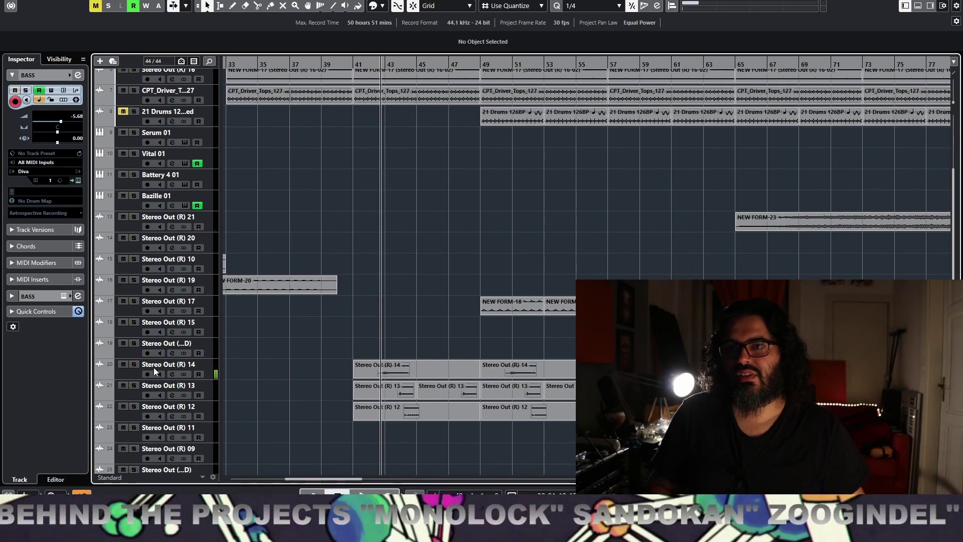
- Solo and play the Stereo Out (R) (D) track 35, colour it yellow-orange, and stop playback
{"action": "scroll", "coordinate": [523, 326], "scroll_direction": "down", "scroll_amount": 5}
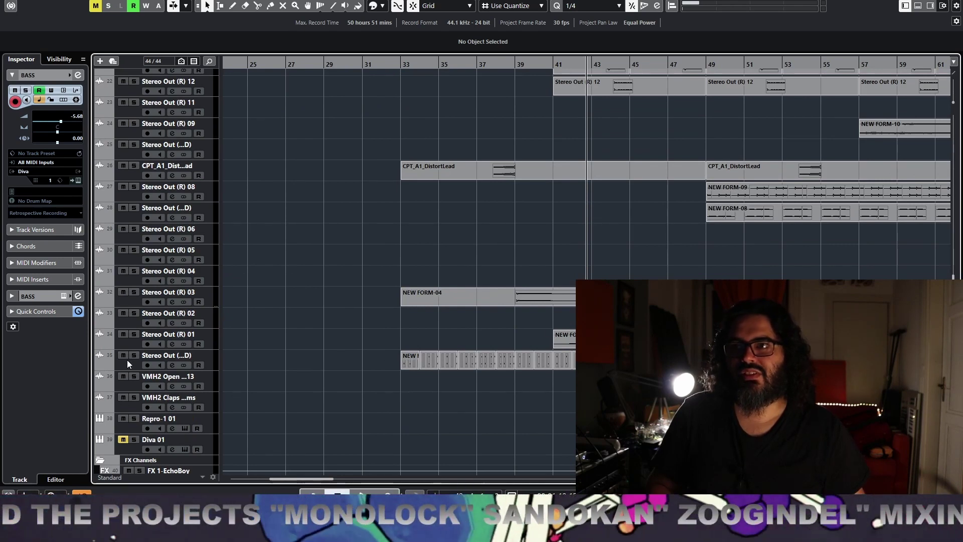
{"action": "left_click", "coordinate": [134, 355]}
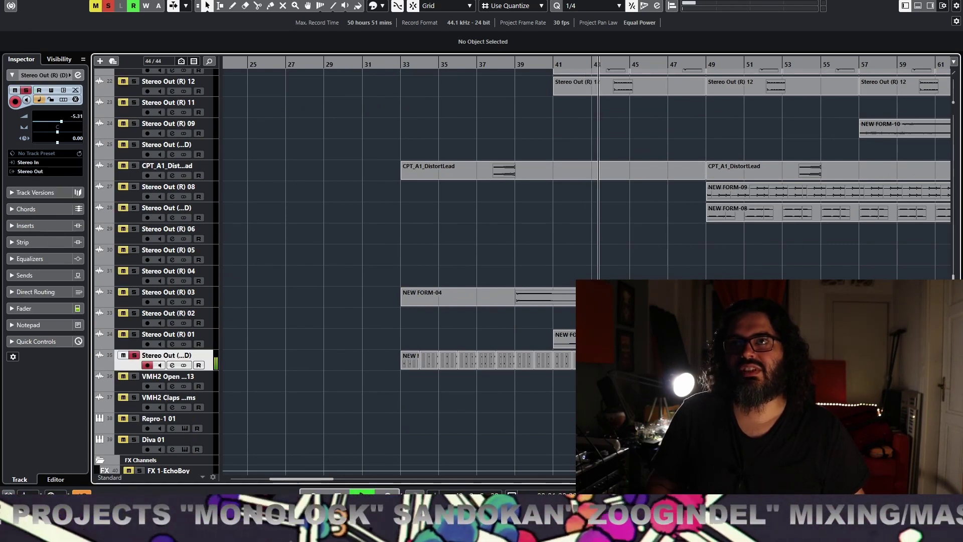
{"action": "left_click", "coordinate": [384, 5]}
{"action": "left_click", "coordinate": [408, 37]}
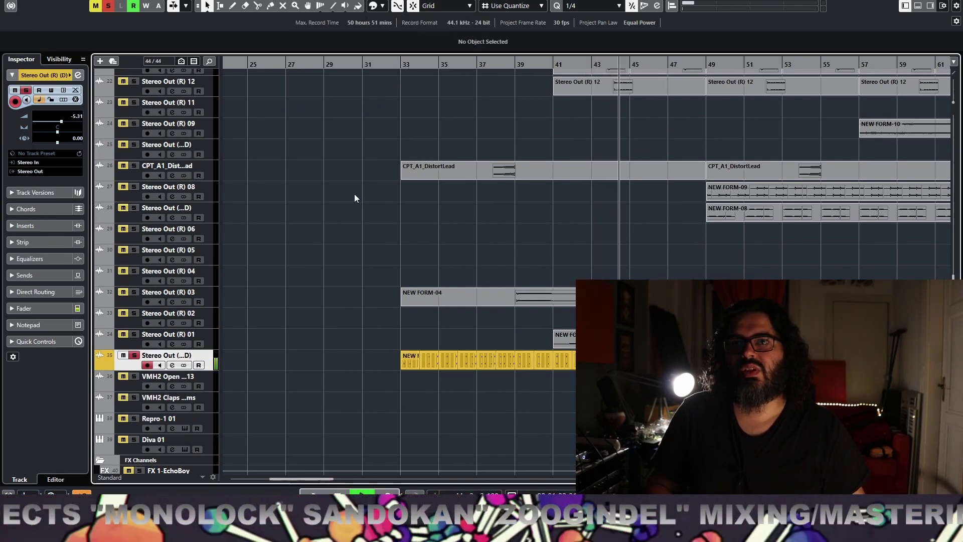
{"action": "key", "text": "space"}
- Colour the Stereo Out (R) 16, CPT_Driver_Tops_127 and 21 Drums tracks yellow-orange with most of the arrangement in view
{"action": "key", "text": "h"}
{"action": "key", "text": "h"}
{"action": "key", "text": "h"}
{"action": "key", "text": "shift+f"}
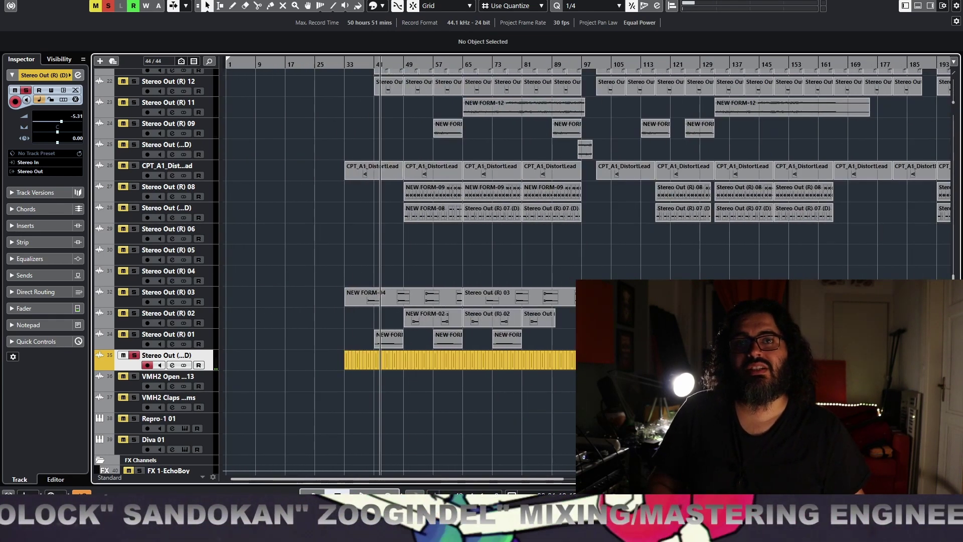
{"action": "scroll", "coordinate": [547, 345], "scroll_direction": "up", "scroll_amount": 10}
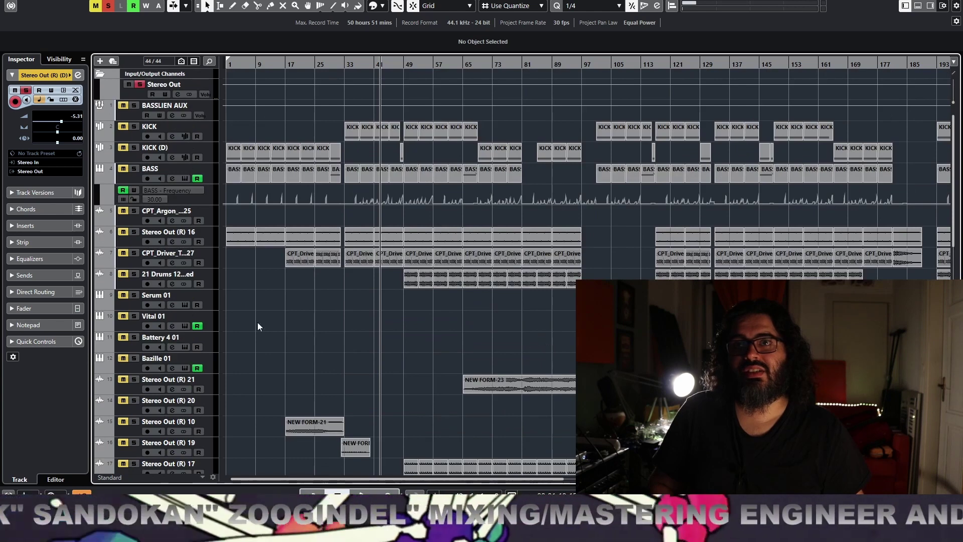
{"action": "left_click", "coordinate": [129, 240]}
{"action": "left_click", "coordinate": [129, 282], "text": "shift"}
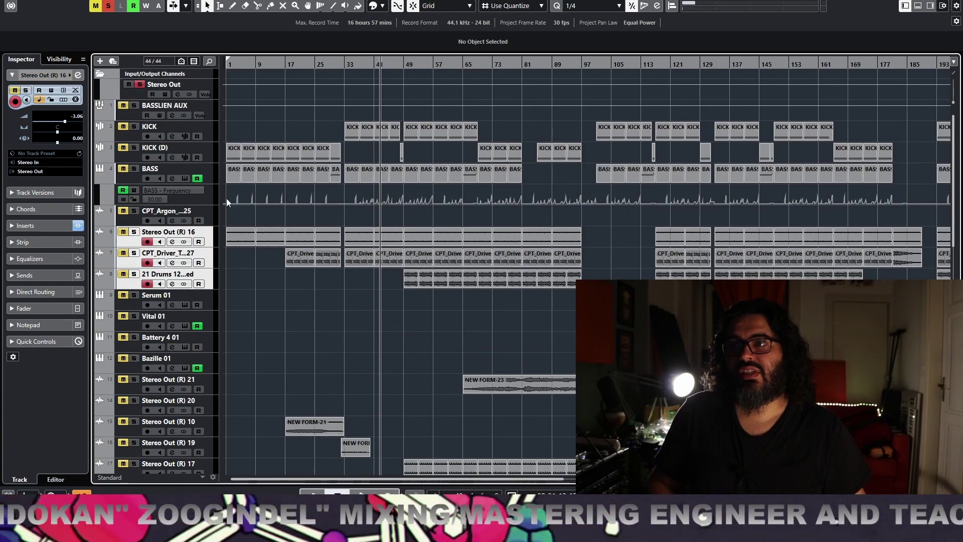
{"action": "left_click", "coordinate": [384, 6]}
{"action": "left_click", "coordinate": [419, 36]}
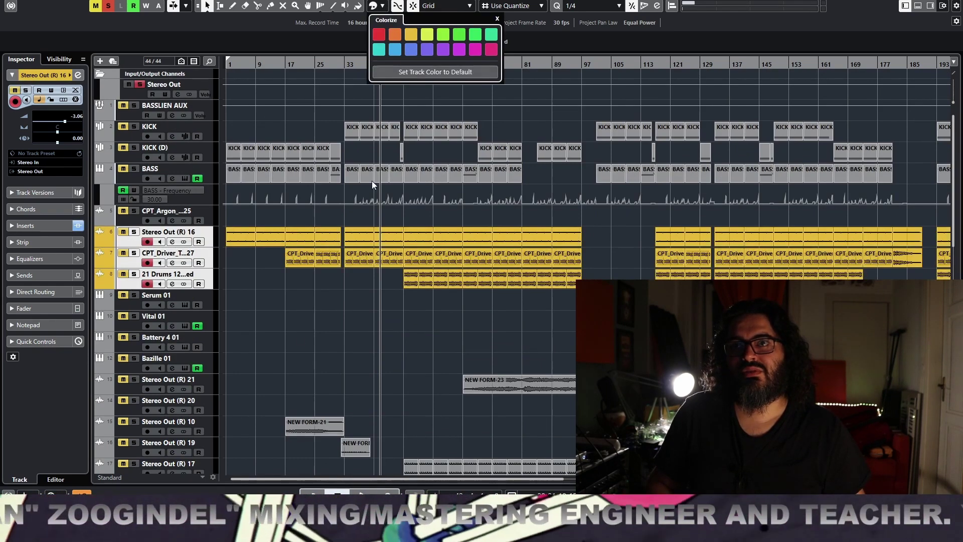
- Play the soloed Stereo Out (R) (D) track 35 from about bar 42, unsolo it, and stop playback
{"action": "scroll", "coordinate": [413, 301], "scroll_direction": "down", "scroll_amount": 10}
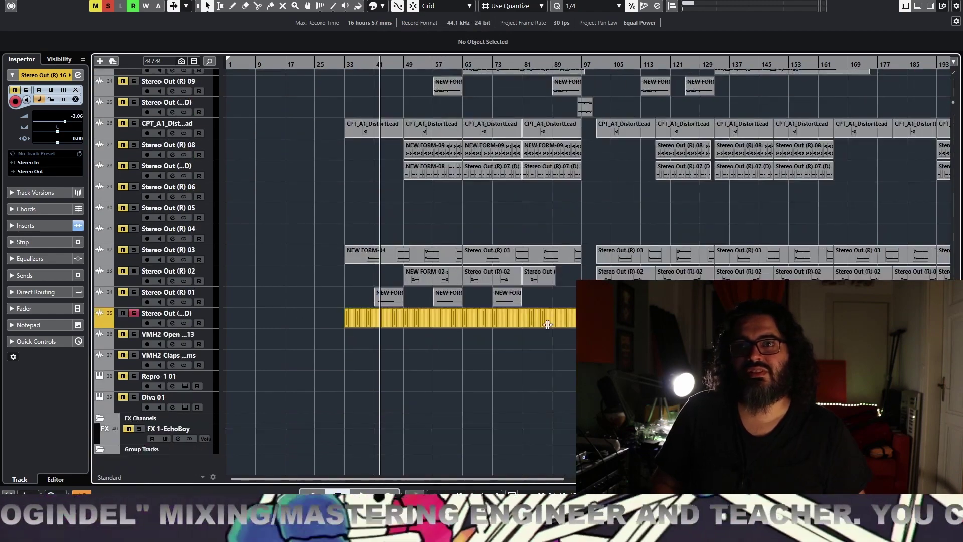
{"action": "key", "text": "space"}
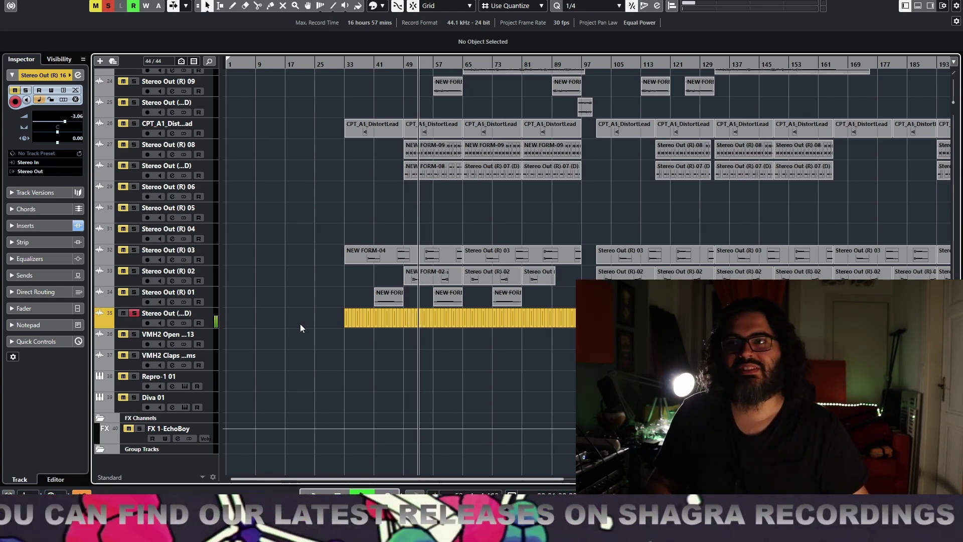
{"action": "left_click", "coordinate": [134, 314]}
{"action": "key", "text": "space"}
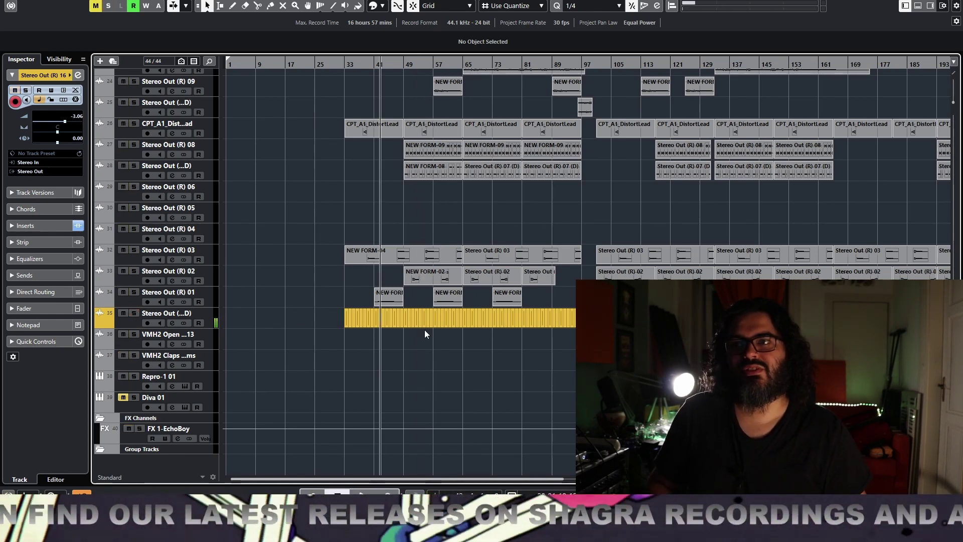
- Select the VMH2 Open and VMH2 Claps tracks together and colour them yellow-orange
{"action": "left_click", "coordinate": [158, 335]}
{"action": "left_click", "coordinate": [126, 366], "text": "shift"}
{"action": "right_click", "coordinate": [125, 366]}
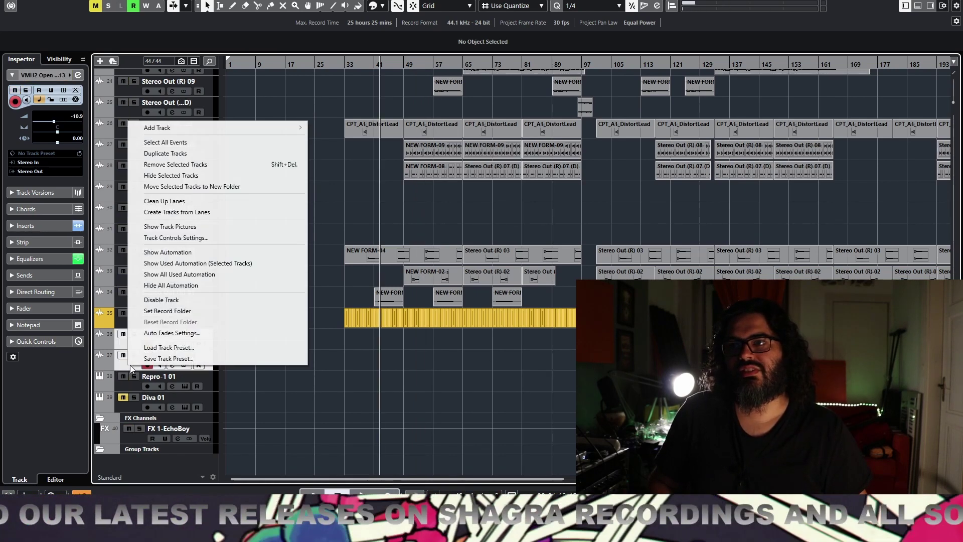
{"action": "left_click", "coordinate": [275, 252]}
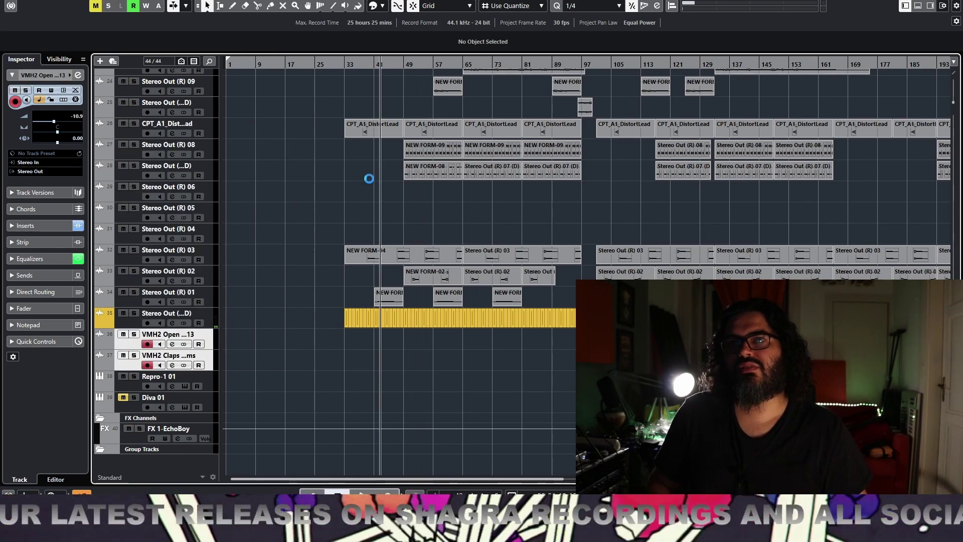
{"action": "left_click", "coordinate": [385, 6]}
{"action": "left_click", "coordinate": [414, 44]}
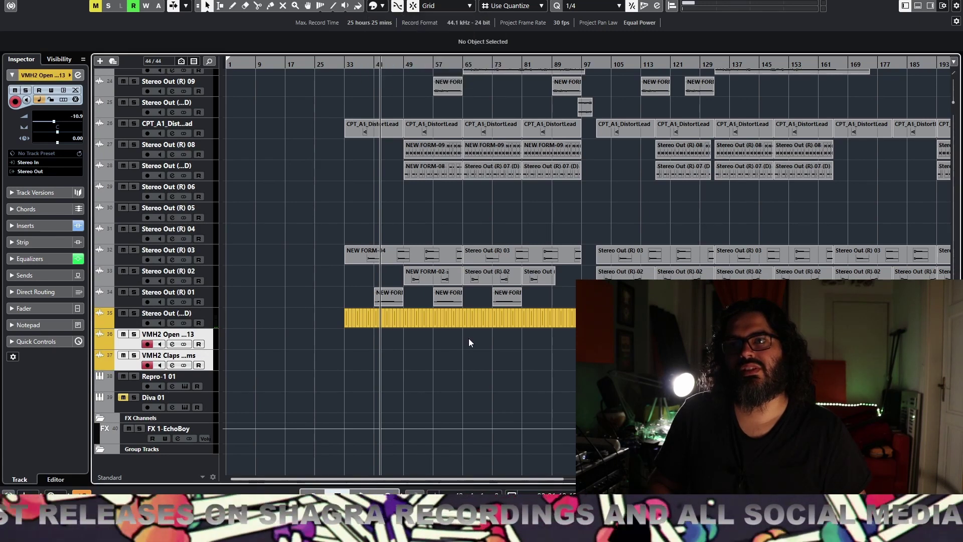
- Solo and play VMH2 Open and VMH2 Claps one after the other from about bar 120, and unsolo them
{"action": "left_click", "coordinate": [666, 63]}
{"action": "left_click", "coordinate": [134, 334]}
{"action": "key", "text": "space"}
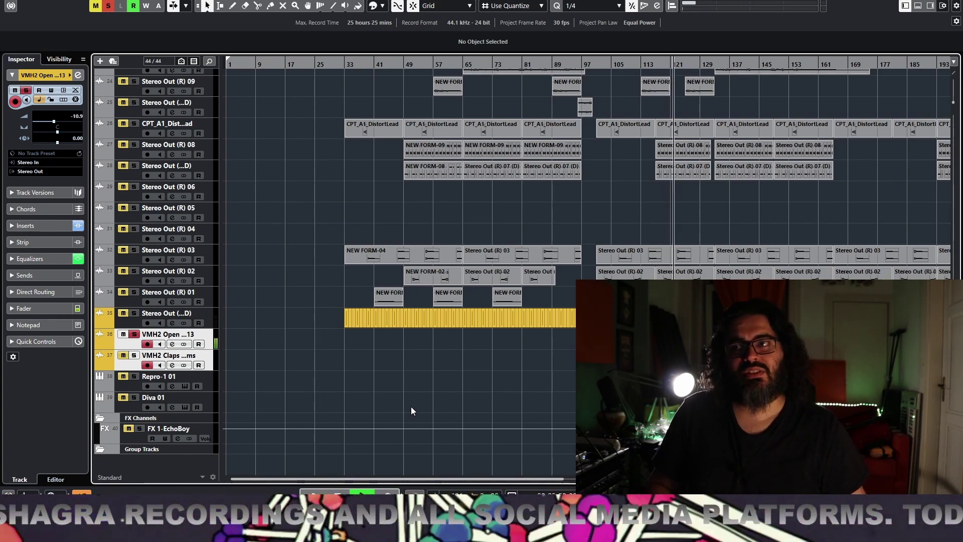
{"action": "key", "text": "space"}
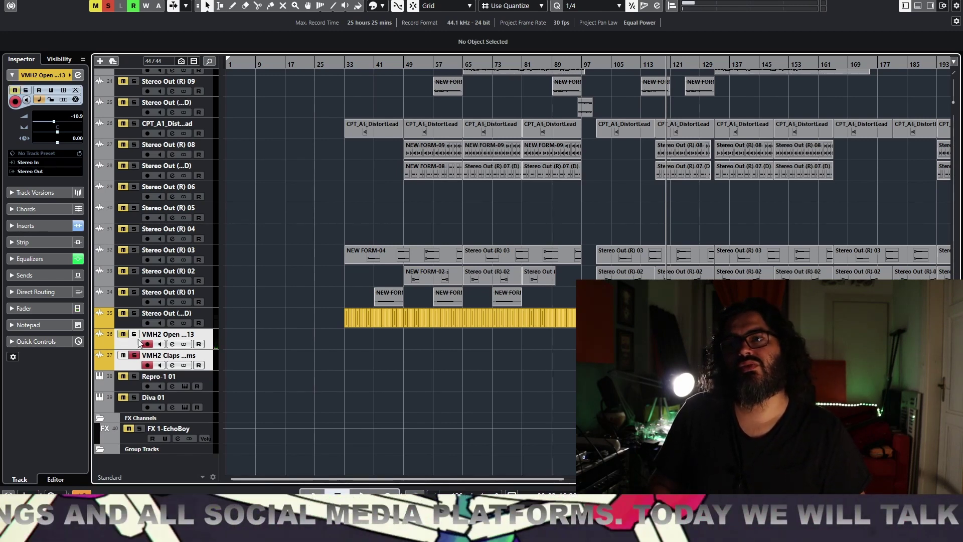
{"action": "key", "text": "space"}
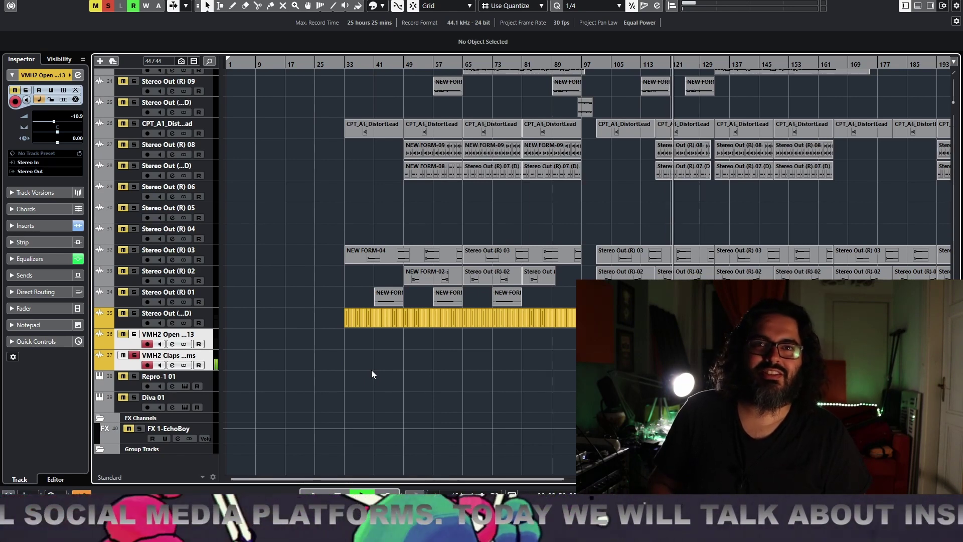
{"action": "left_click", "coordinate": [134, 355]}
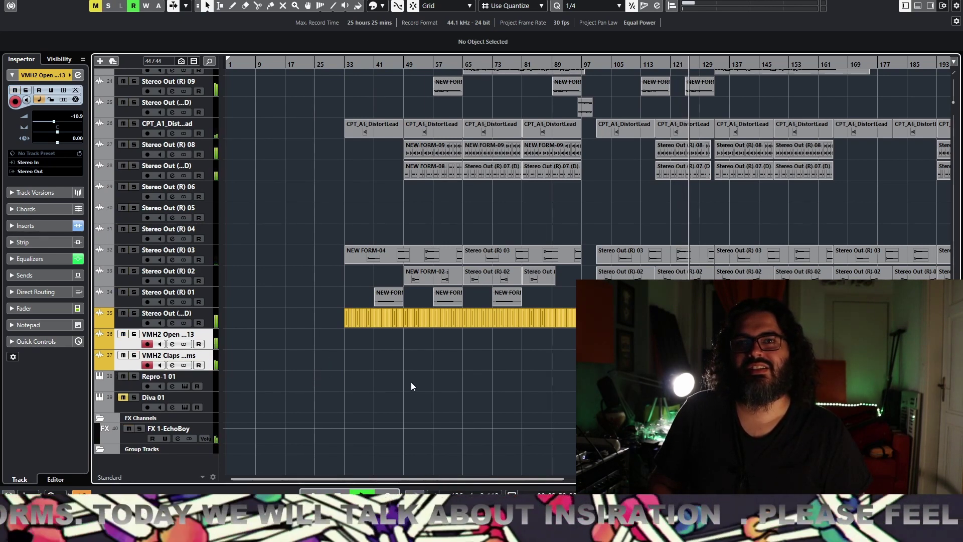
- Solo BASSLIEN AUX, both kick tracks and the yellow-orange drum tracks 6 to 8, and hide the BASS track's automation lane
{"action": "scroll", "coordinate": [540, 384], "scroll_direction": "down", "scroll_amount": 3}
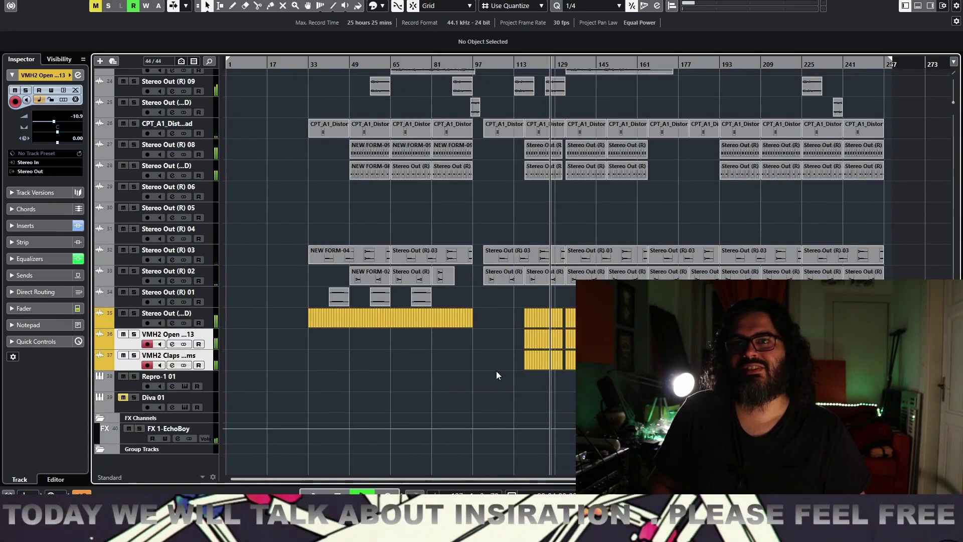
{"action": "scroll", "coordinate": [496, 376], "scroll_direction": "up", "scroll_amount": 10}
{"action": "scroll", "coordinate": [337, 340], "scroll_direction": "down", "scroll_amount": 2}
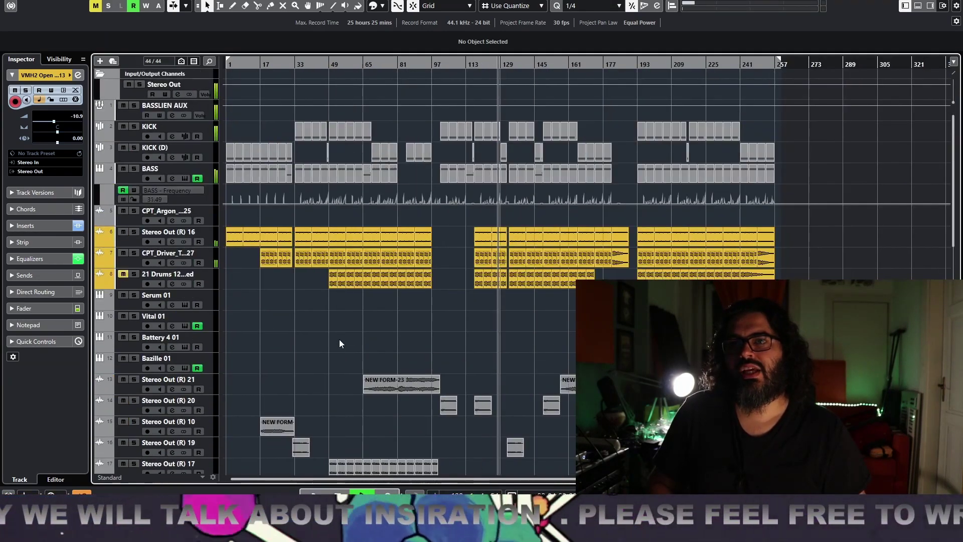
{"action": "scroll", "coordinate": [294, 340], "scroll_direction": "down", "scroll_amount": 5}
{"action": "scroll", "coordinate": [293, 340], "scroll_direction": "up", "scroll_amount": 5}
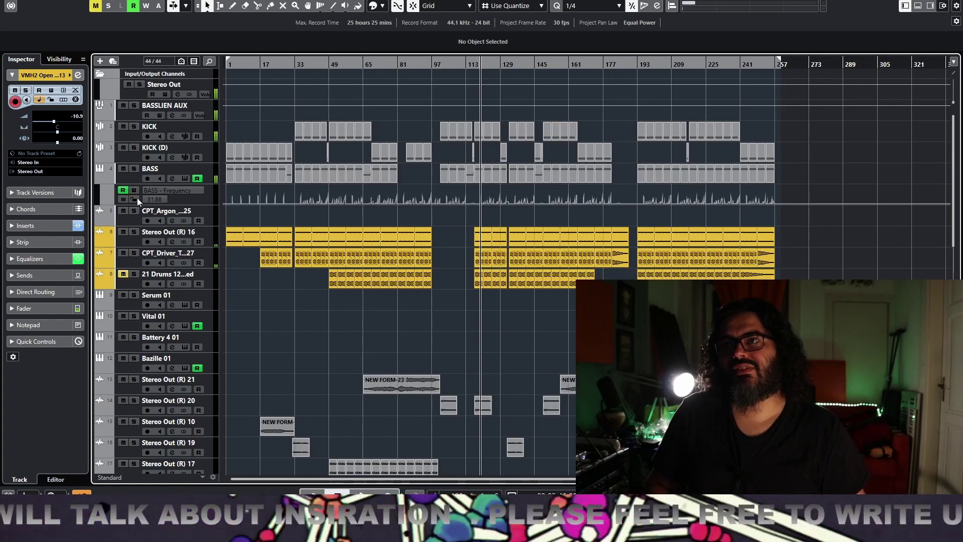
{"action": "left_click", "coordinate": [134, 168]}
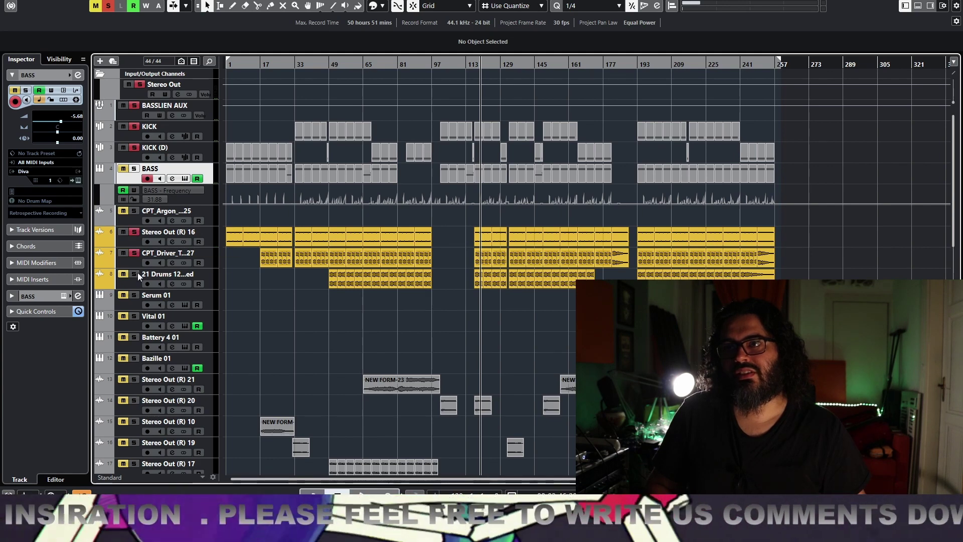
{"action": "left_click", "coordinate": [98, 180]}
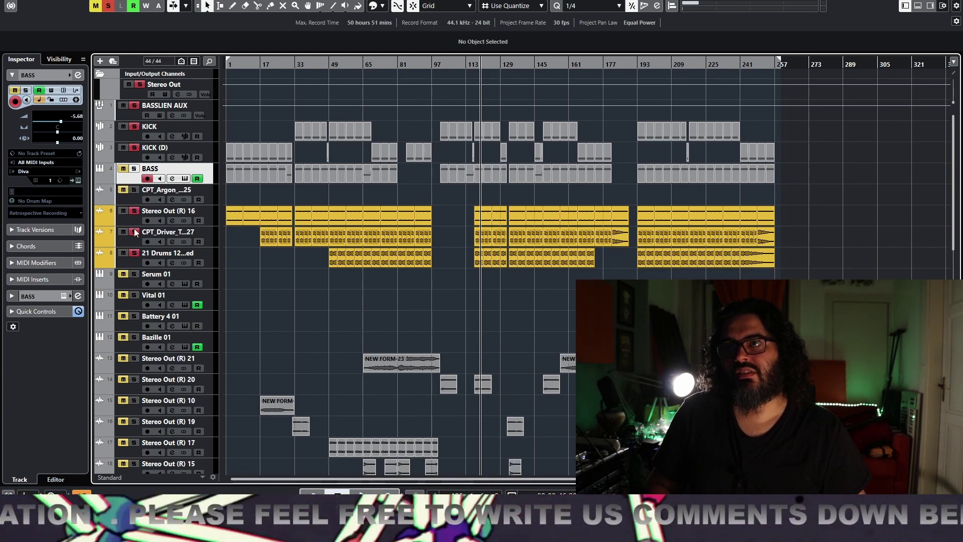
- Play the soloed percussion tracks 35 to 37 with the drums, adding Stereo Out (R) 08 and the (D) track 28 to the solo
{"action": "scroll", "coordinate": [147, 257], "scroll_direction": "down", "scroll_amount": 10}
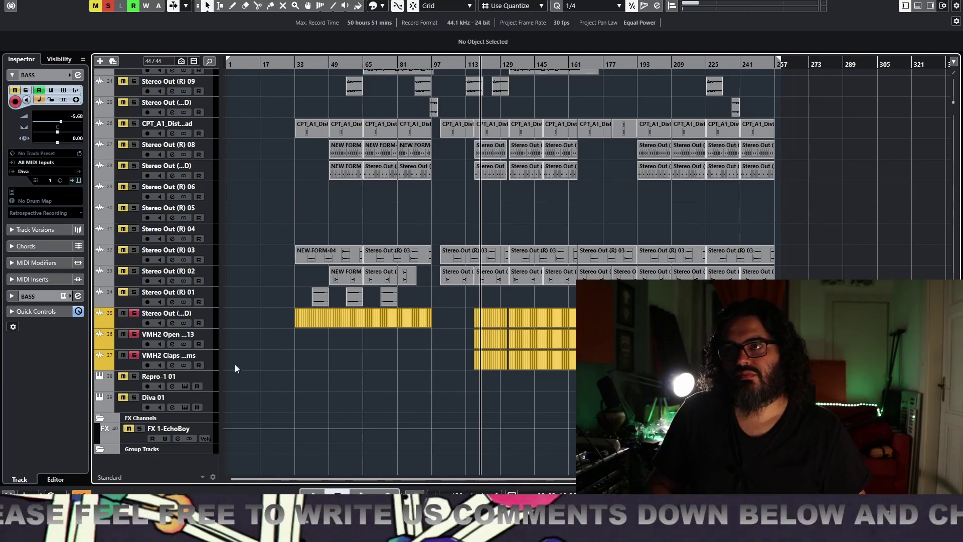
{"action": "key", "text": "space"}
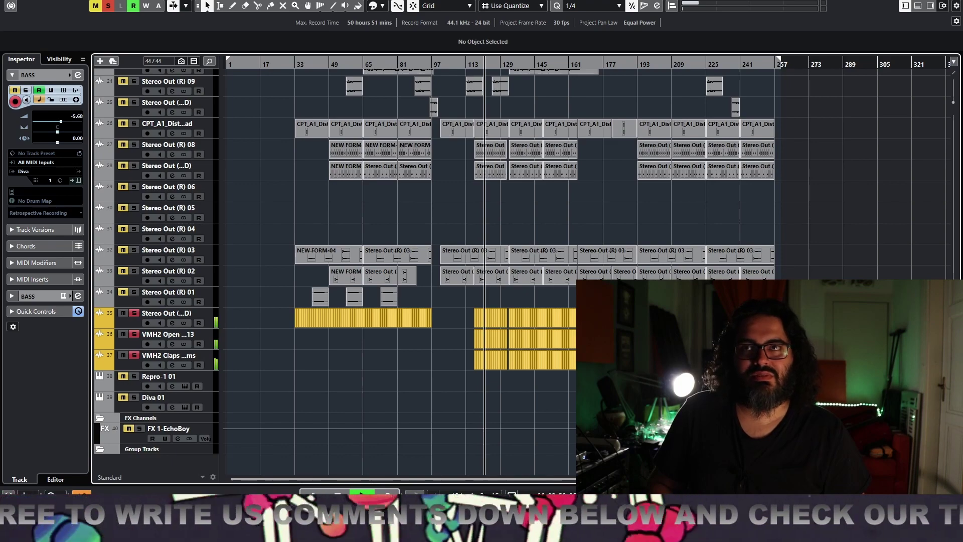
{"action": "scroll", "coordinate": [288, 279], "scroll_direction": "up", "scroll_amount": 2}
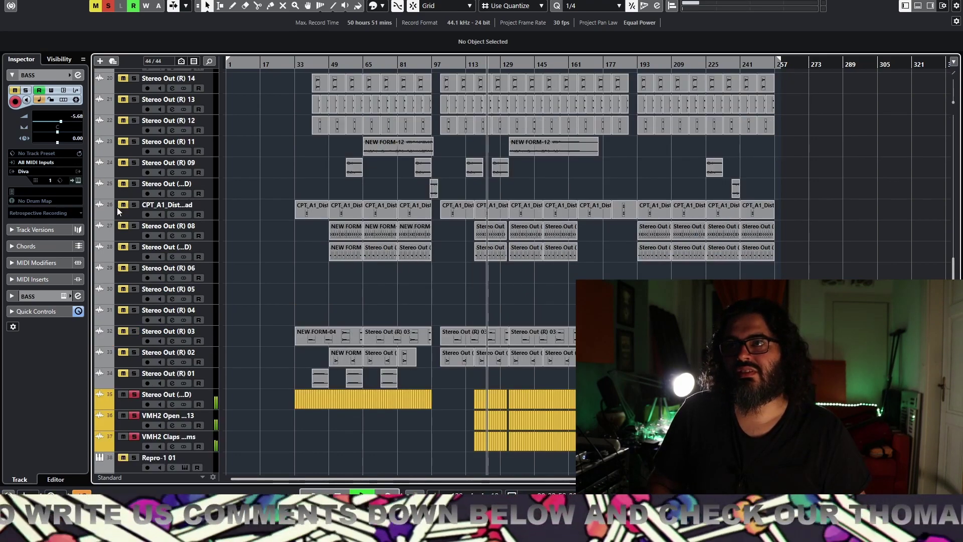
{"action": "left_click", "coordinate": [120, 225]}
{"action": "left_click", "coordinate": [122, 249]}
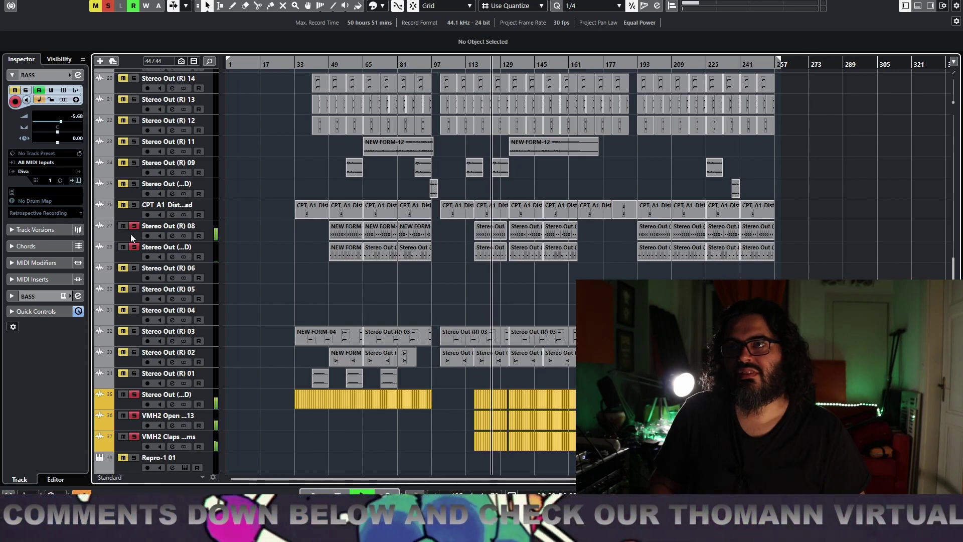
- Colour the Stereo Out (R) 08 track and the Stereo Out (D) track 28 yellow-orange
{"action": "left_click", "coordinate": [131, 234]}
{"action": "left_click", "coordinate": [129, 258], "text": "shift"}
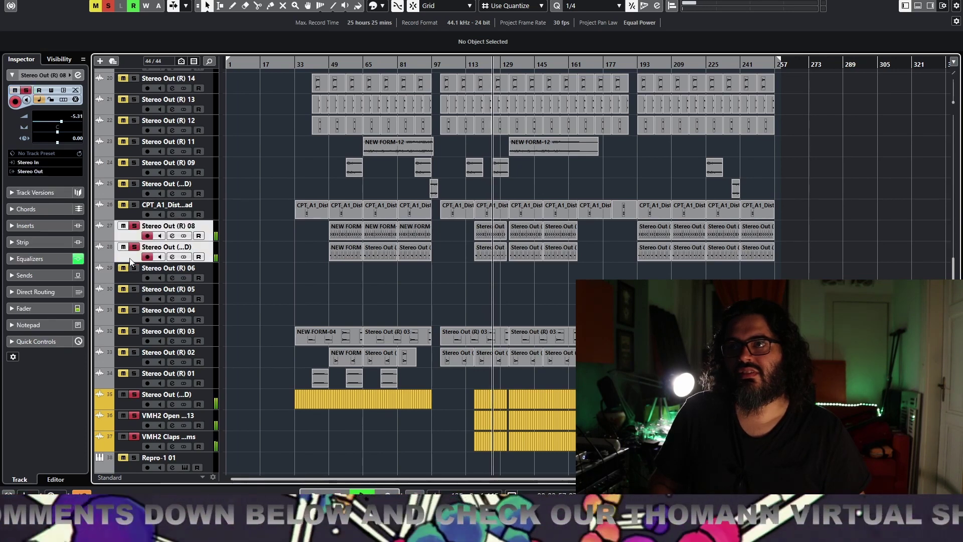
{"action": "left_click", "coordinate": [382, 5]}
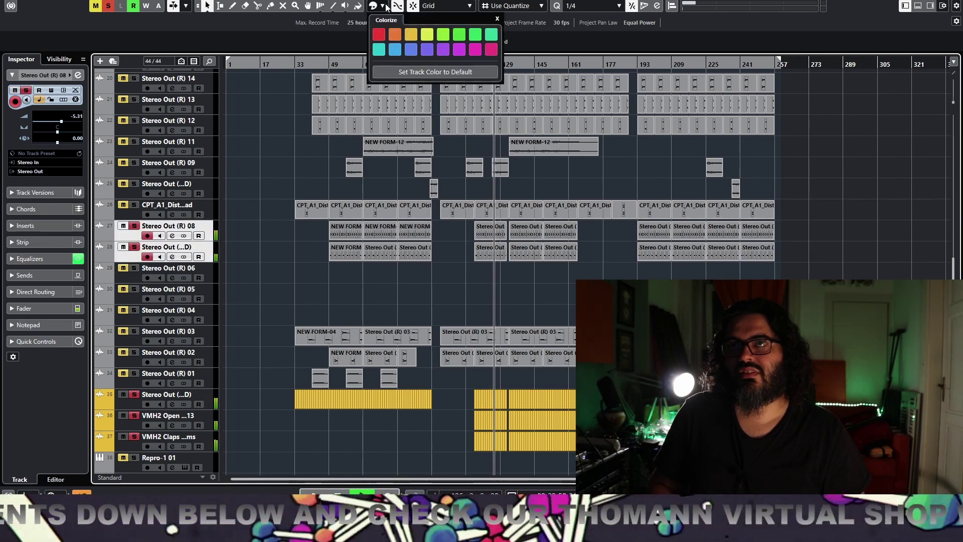
{"action": "left_click", "coordinate": [411, 35]}
- Clear the other solos and play Stereo Out (R) 08 and the (D) track 28 separately and together
{"action": "left_click", "coordinate": [134, 225]}
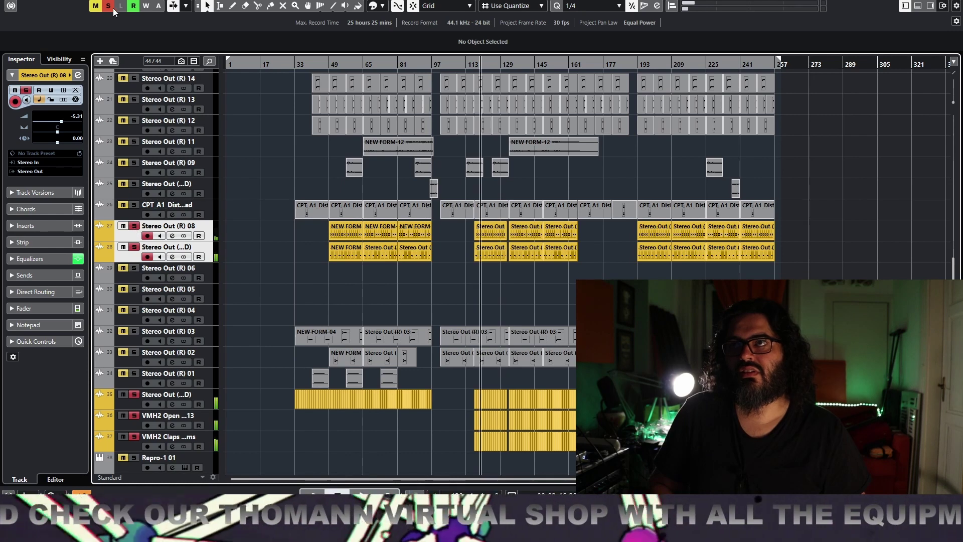
{"action": "left_click", "coordinate": [135, 247], "text": "ctrl"}
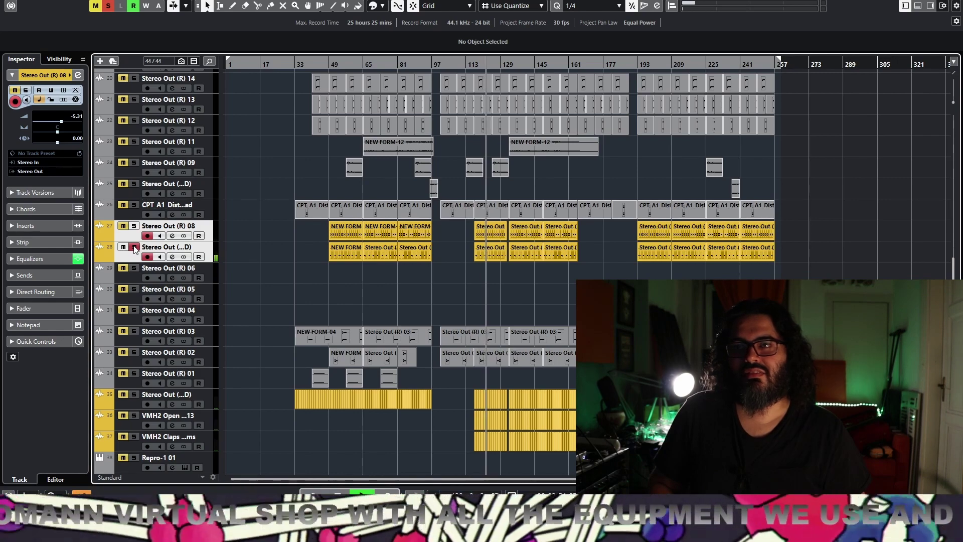
{"action": "left_click", "coordinate": [134, 226]}
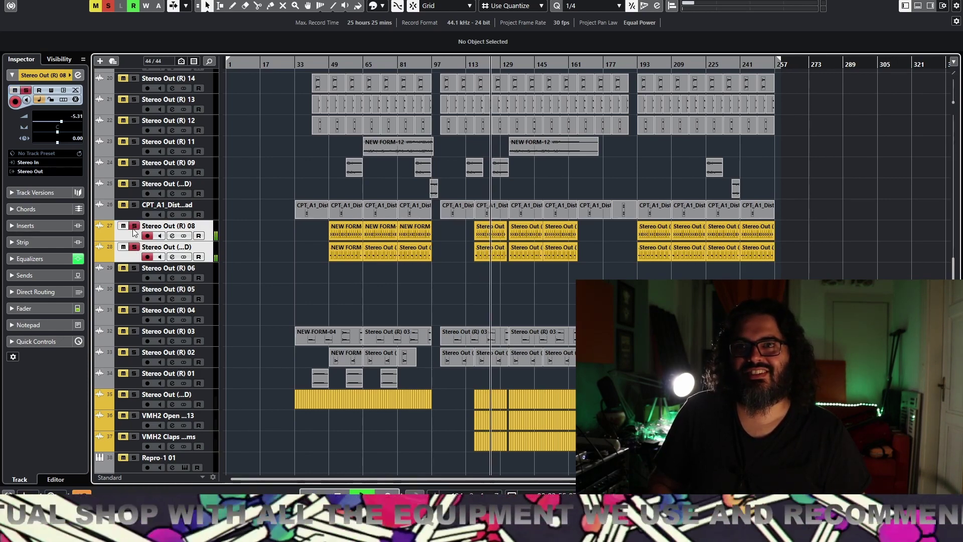
- Add percussion tracks 35 to 37, drum tracks 6 to 8, BASSLIEN AUX, both kicks and BASS to the solo, listen, and stop playback
{"action": "left_click", "coordinate": [134, 394]}
{"action": "left_click", "coordinate": [135, 415]}
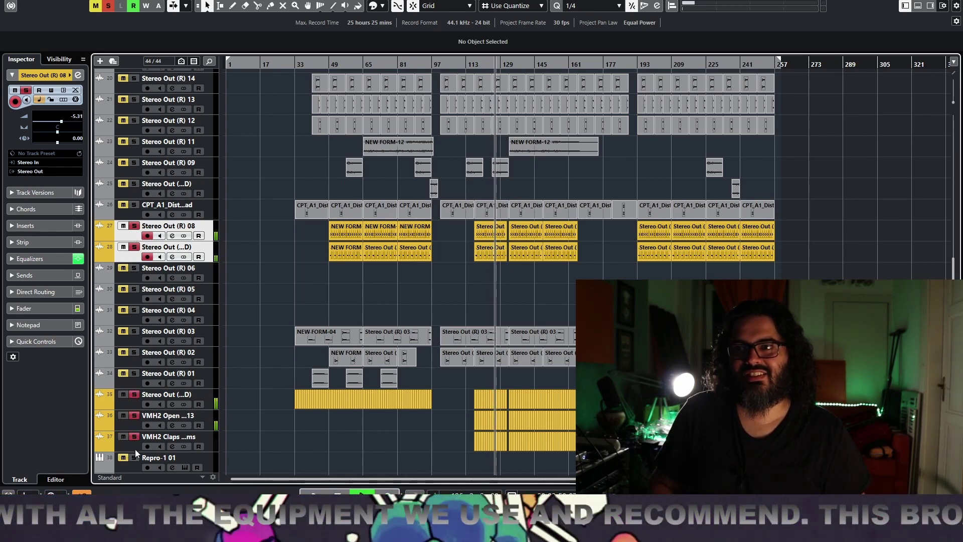
{"action": "scroll", "coordinate": [154, 342], "scroll_direction": "up", "scroll_amount": 5}
{"action": "scroll", "coordinate": [153, 310], "scroll_direction": "up", "scroll_amount": 2}
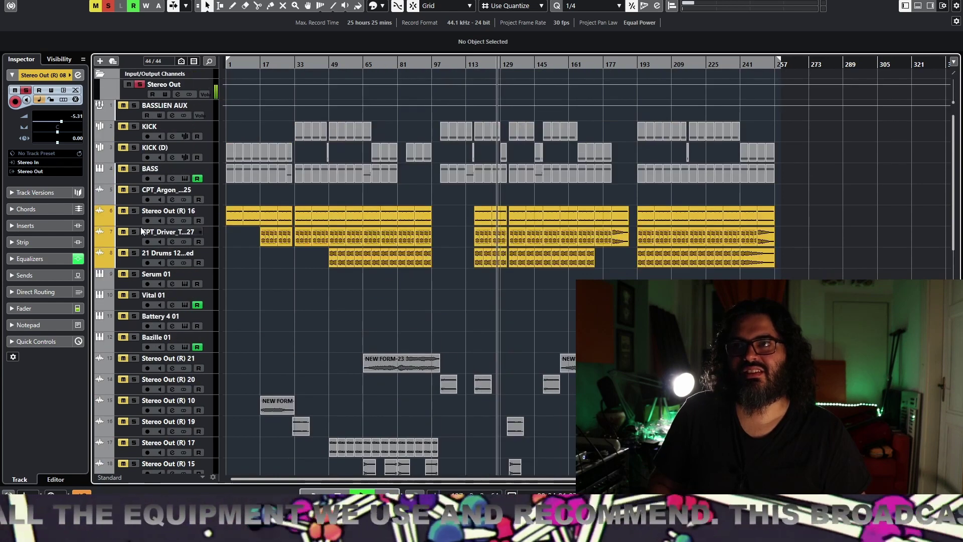
{"action": "left_click", "coordinate": [135, 211]}
{"action": "left_click", "coordinate": [135, 231]}
{"action": "left_click", "coordinate": [134, 253]}
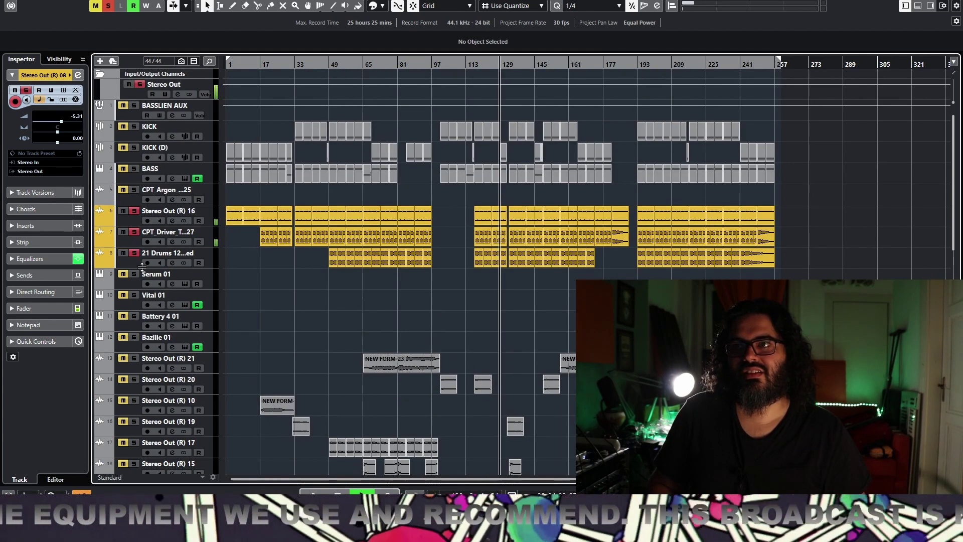
{"action": "left_click_drag", "start_coordinate": [134, 108], "coordinate": [134, 169]}
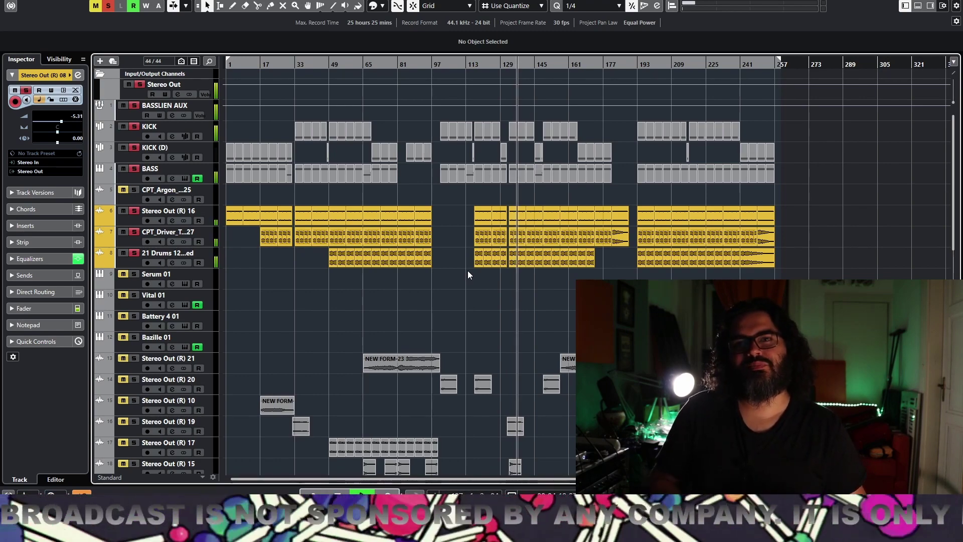
{"action": "key", "text": "space"}
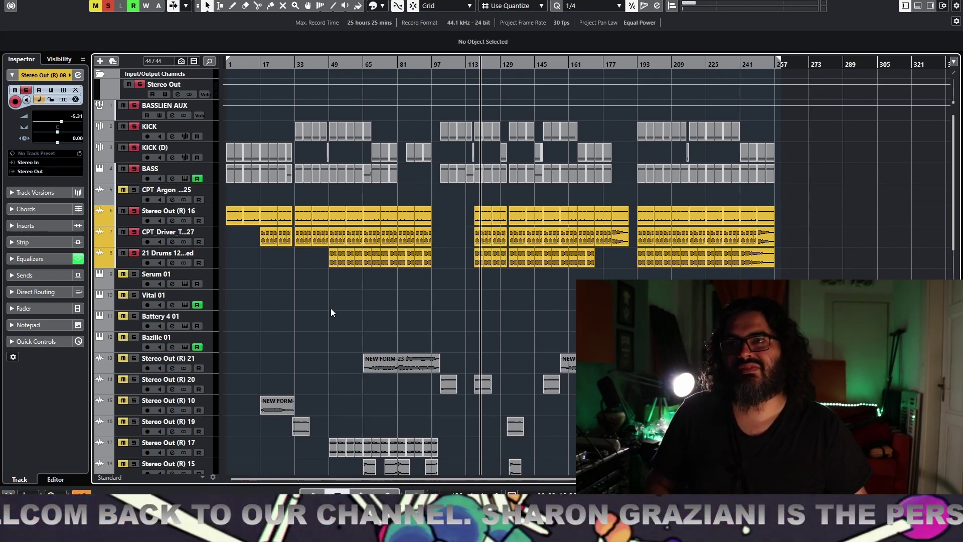
- Select the Stereo Out (R) 14, 13 and 12 tracks together and colour them light blue
{"action": "scroll", "coordinate": [332, 309], "scroll_direction": "down", "scroll_amount": 4}
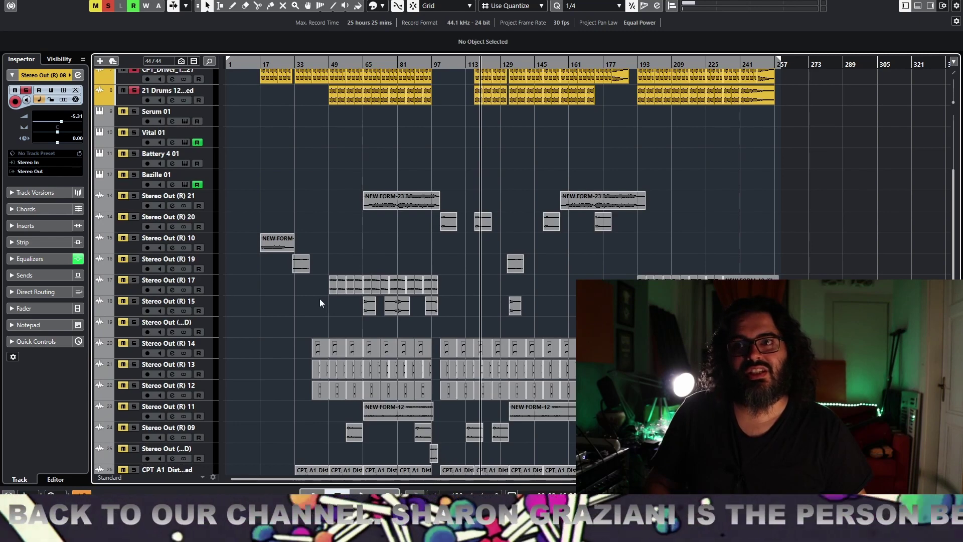
{"action": "left_click", "coordinate": [179, 347]}
{"action": "left_click", "coordinate": [131, 398], "text": "shift"}
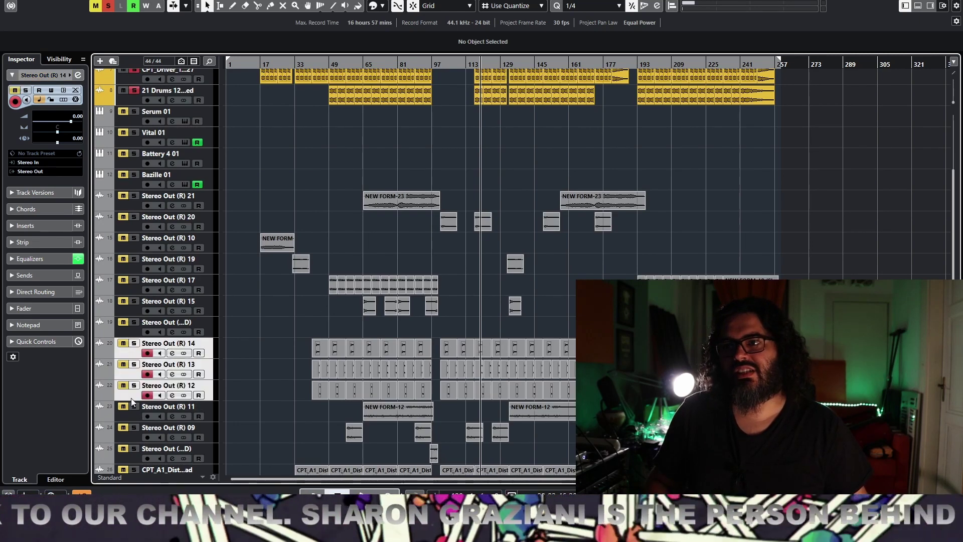
{"action": "left_click", "coordinate": [384, 6]}
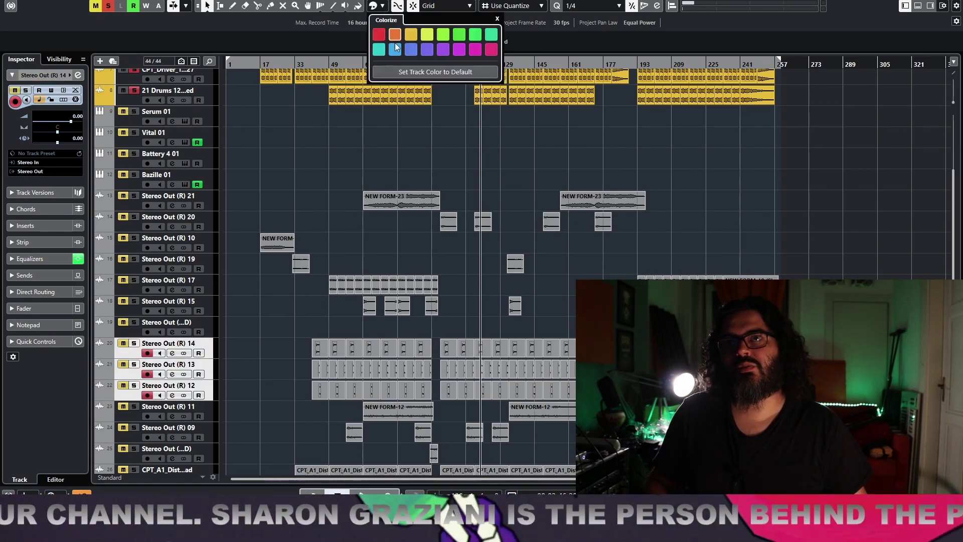
{"action": "left_click", "coordinate": [395, 49]}
{"action": "key", "text": "Escape"}
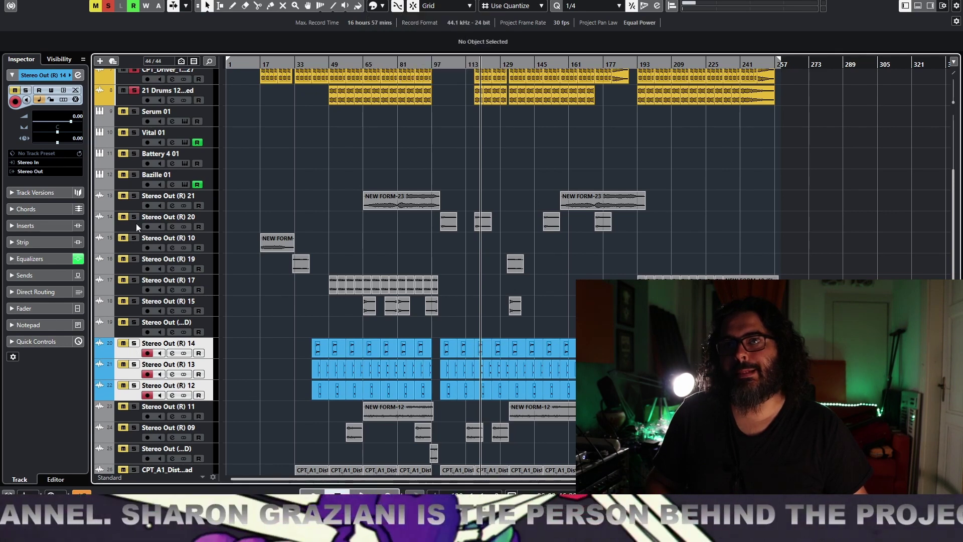
- Move the three light blue tracks directly below the 21 Drums track, solo them, and play from about bar 44
{"action": "left_click_drag", "start_coordinate": [133, 355], "coordinate": [134, 154]}
{"action": "key", "text": "space"}
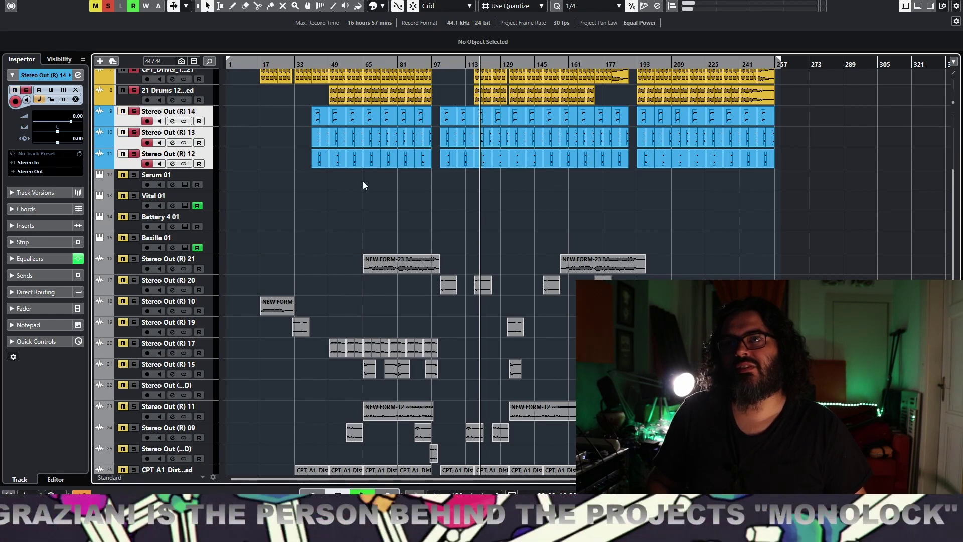
{"action": "left_click", "coordinate": [319, 63]}
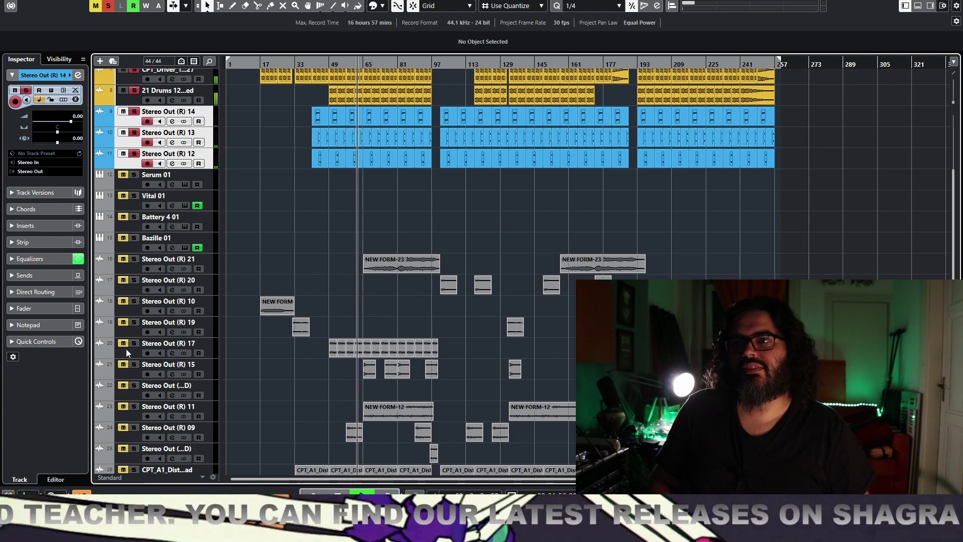
- Move Stereo Out (R) 17 directly below Stereo Out (R) 12, solo it, and colour it light blue
{"action": "left_click_drag", "start_coordinate": [130, 348], "coordinate": [135, 178]}
{"action": "left_click", "coordinate": [134, 175]}
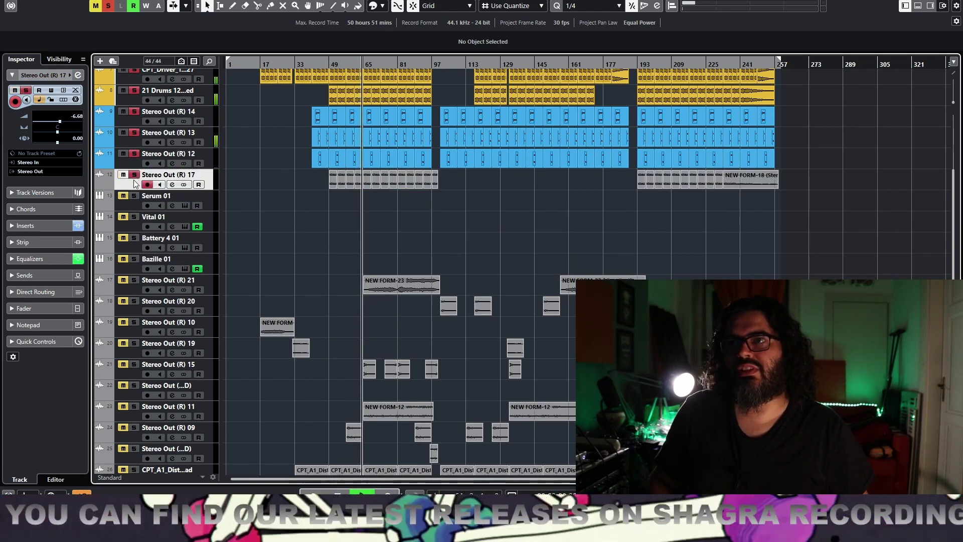
{"action": "left_click", "coordinate": [381, 6]}
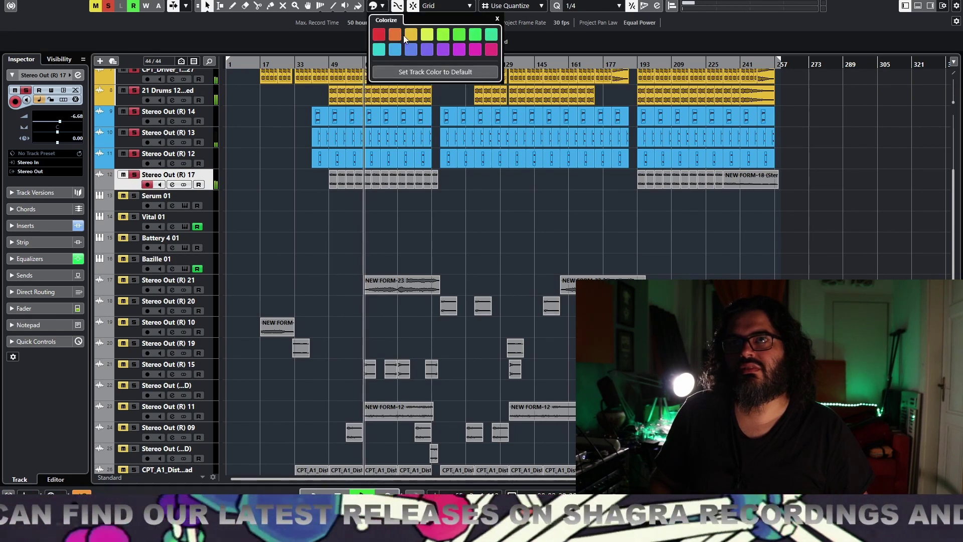
{"action": "left_click", "coordinate": [396, 50]}
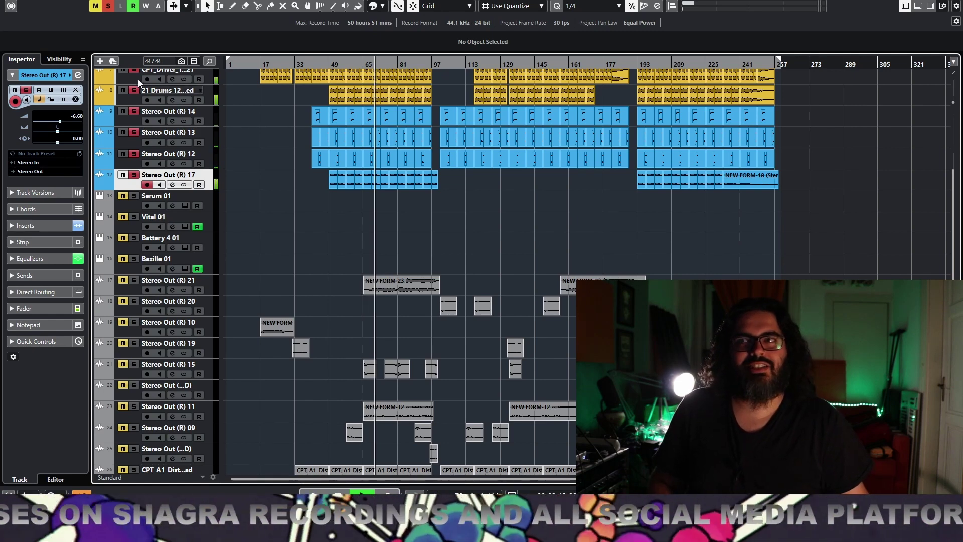
- Solo Stereo Out (R) 17 alone, then restore the other blue tracks, BASSLIEN AUX, both kicks, BASS and the upper yellow drum tracks to the solo
{"action": "left_click", "coordinate": [107, 7]}
{"action": "left_click", "coordinate": [135, 174]}
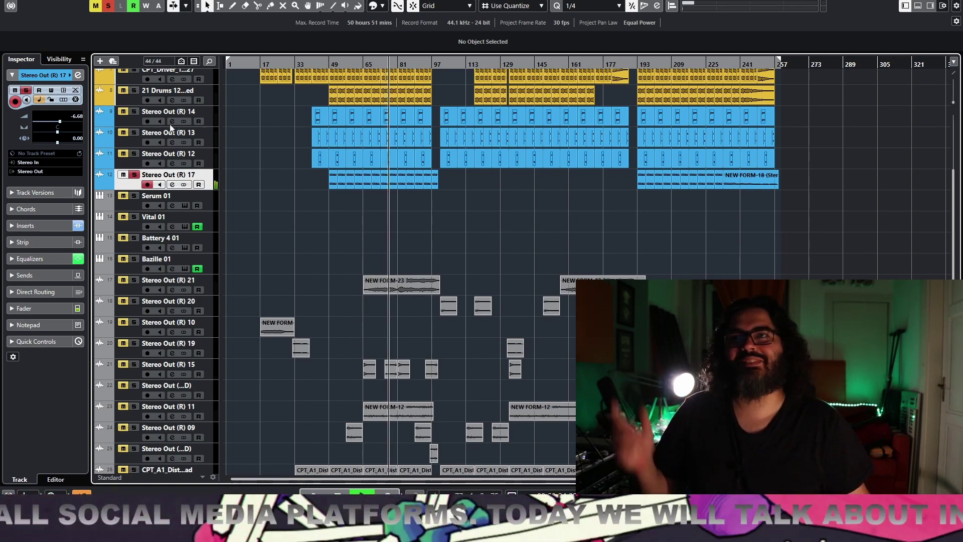
{"action": "scroll", "coordinate": [137, 152], "scroll_direction": "up", "scroll_amount": 5}
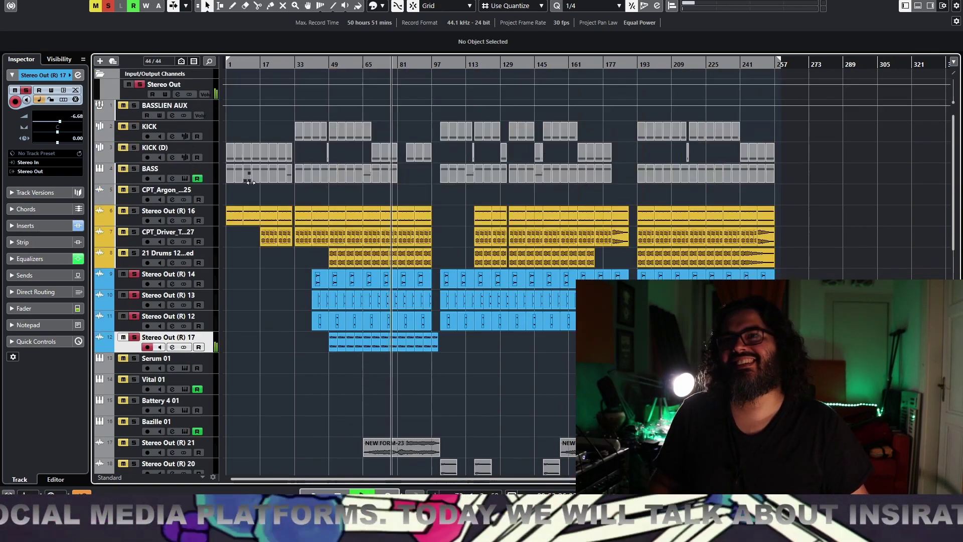
{"action": "left_click_drag", "start_coordinate": [135, 105], "coordinate": [134, 169]}
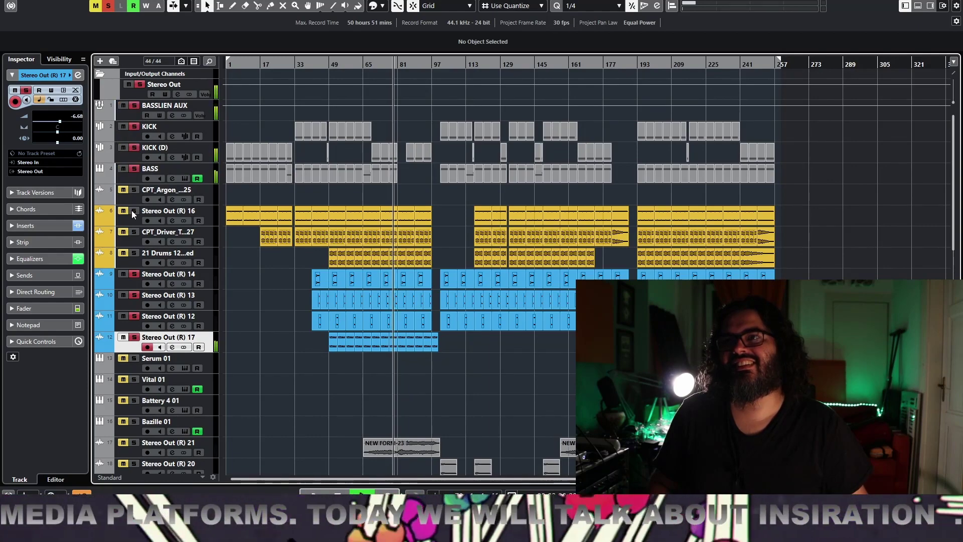
{"action": "left_click", "coordinate": [134, 211]}
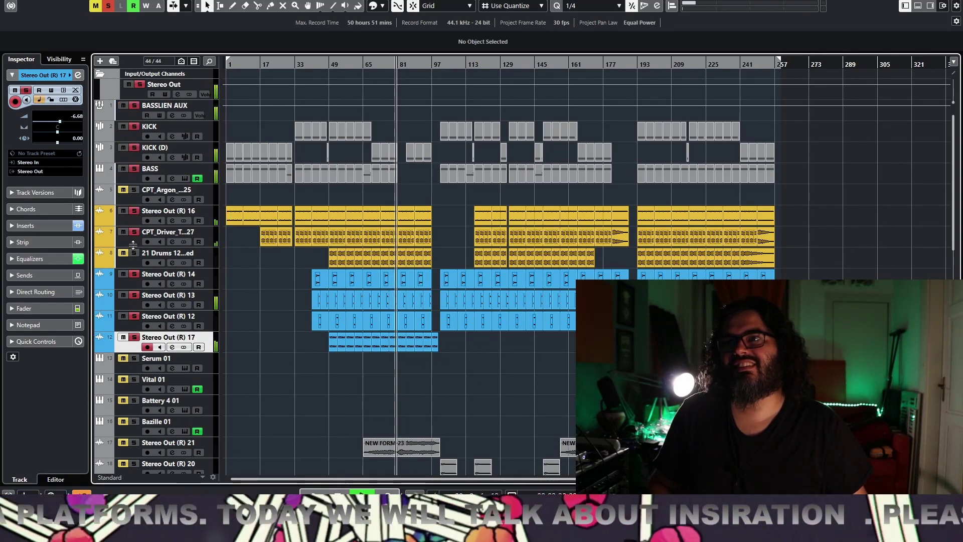
- Add the lower yellow tracks 27, 28, 35, 36 and 37 to the solo
{"action": "scroll", "coordinate": [206, 241], "scroll_direction": "down", "scroll_amount": 10}
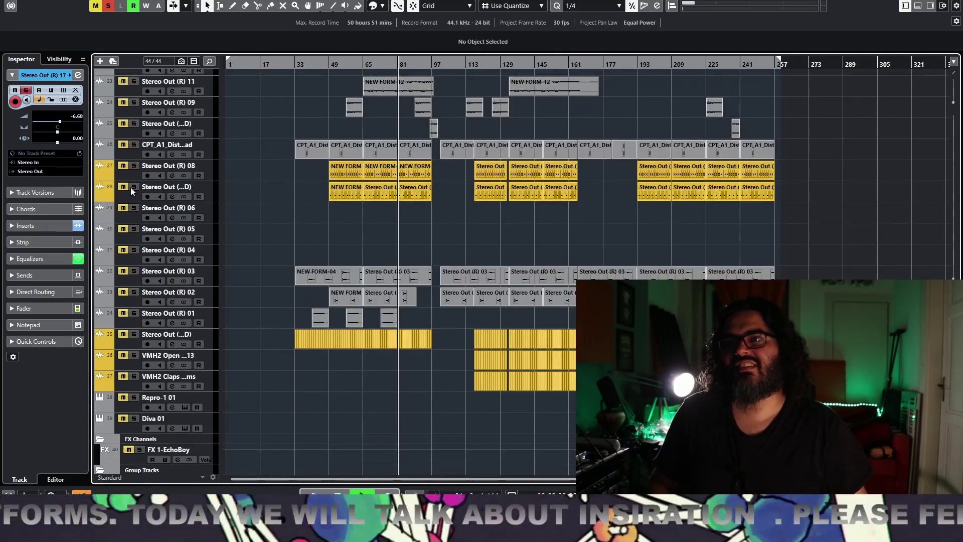
{"action": "left_click", "coordinate": [134, 166]}
{"action": "left_click", "coordinate": [134, 187]}
{"action": "left_click", "coordinate": [133, 334]}
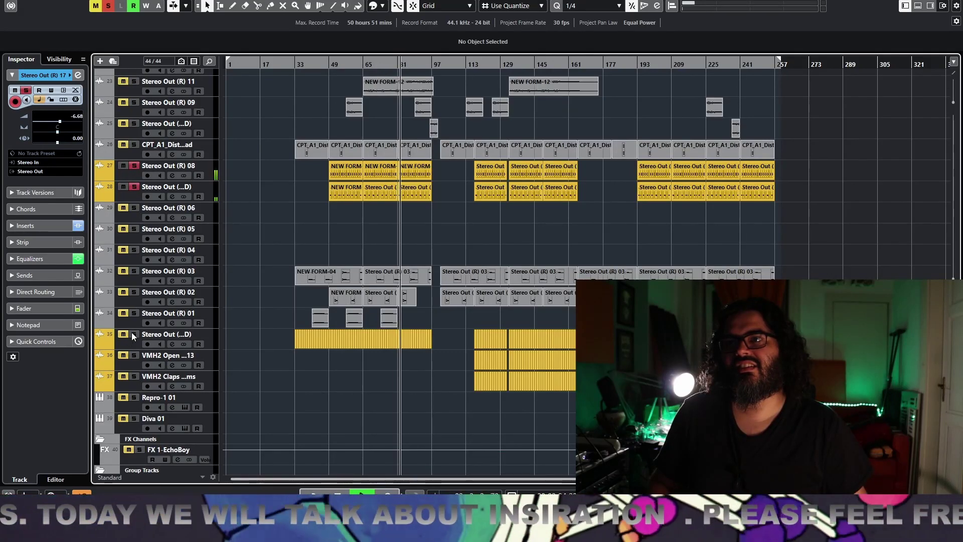
{"action": "left_click", "coordinate": [134, 355]}
{"action": "left_click", "coordinate": [134, 377]}
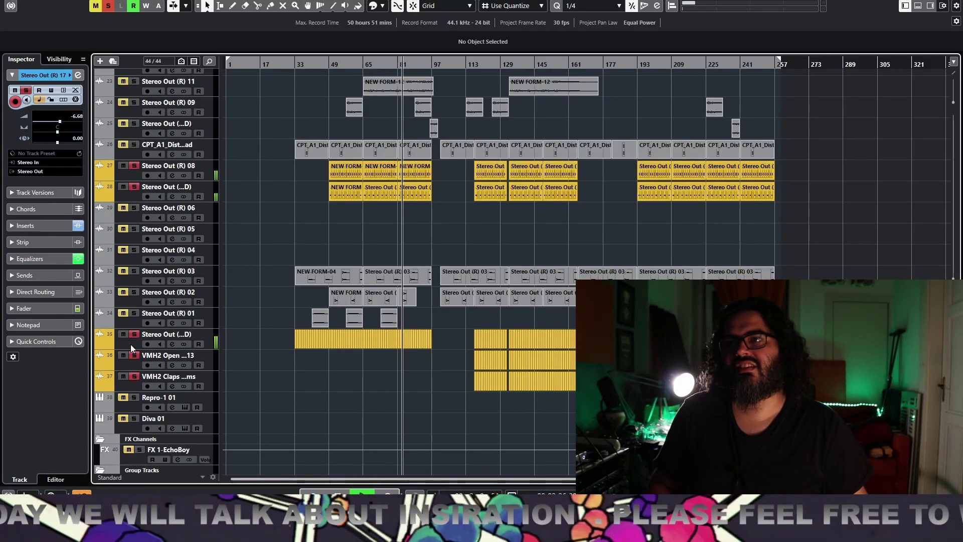
- Select yellow tracks 35 to 37 together and move them directly below yellow track 28
{"action": "left_click", "coordinate": [130, 345]}
{"action": "left_click", "coordinate": [131, 383], "text": "shift"}
{"action": "left_click_drag", "start_coordinate": [128, 344], "coordinate": [134, 208]}
- Extend the selection up to Stereo Out (R) 08, move all five yellow tracks directly below 21 Drums, and stop playback
{"action": "scroll", "coordinate": [228, 290], "scroll_direction": "up", "scroll_amount": 3}
{"action": "left_click", "coordinate": [133, 440], "text": "shift"}
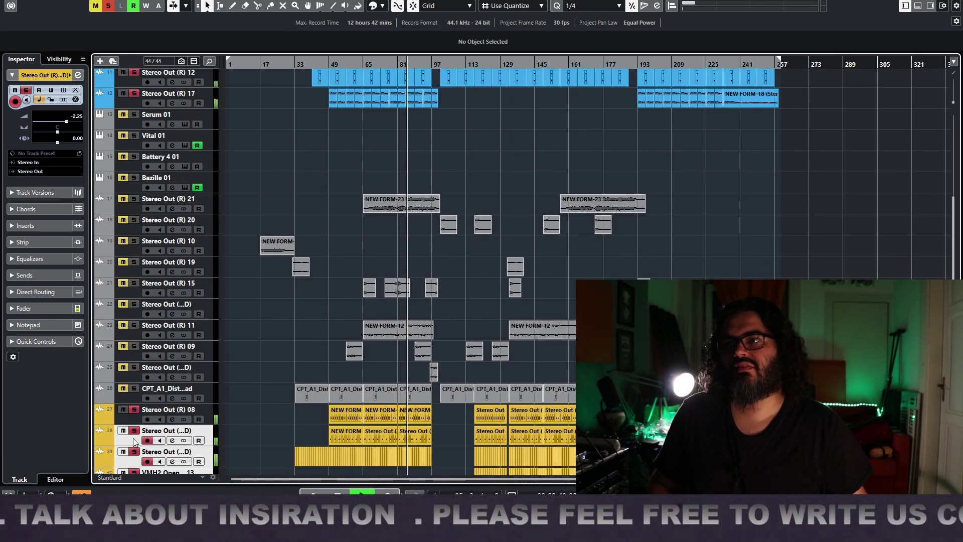
{"action": "left_click", "coordinate": [135, 417], "text": "shift"}
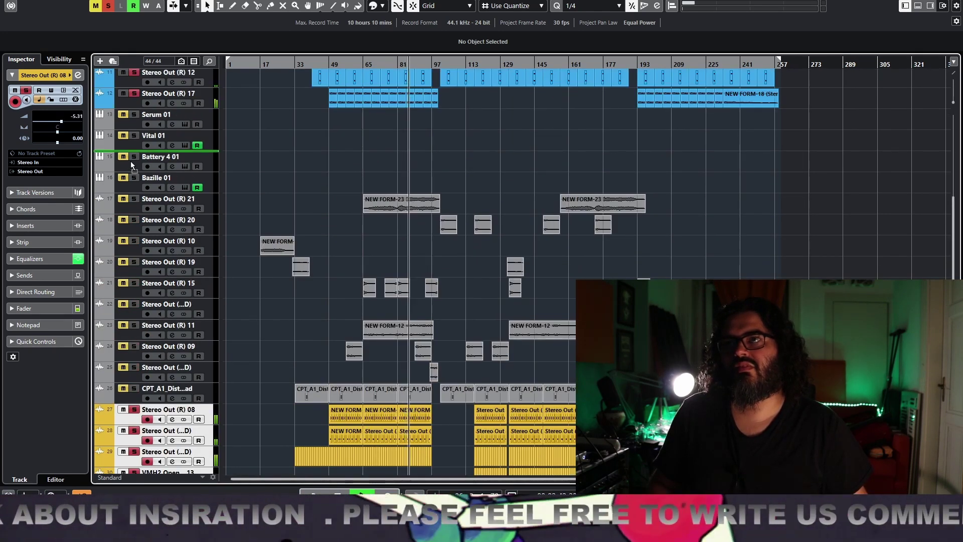
{"action": "scroll", "coordinate": [254, 306], "scroll_direction": "up", "scroll_amount": 6}
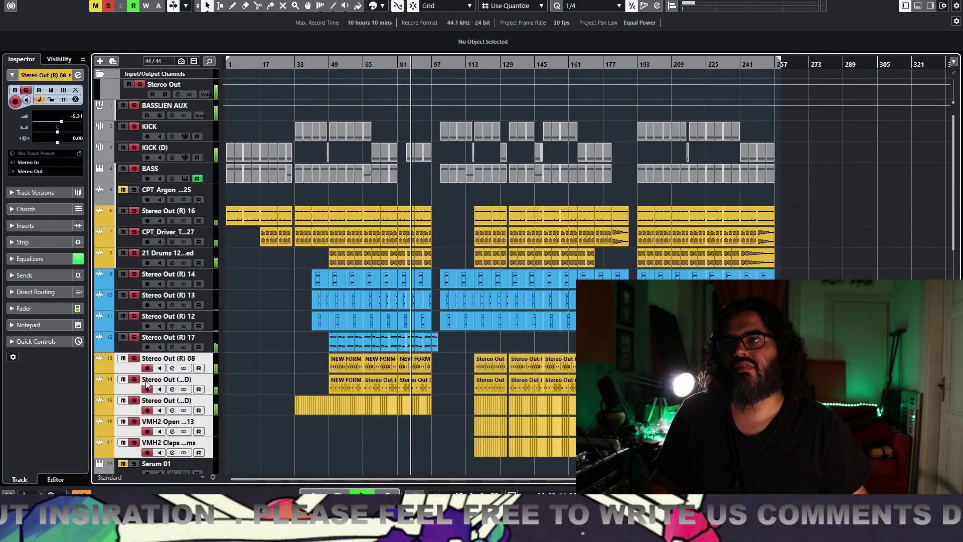
{"action": "left_click_drag", "start_coordinate": [138, 374], "coordinate": [141, 273]}
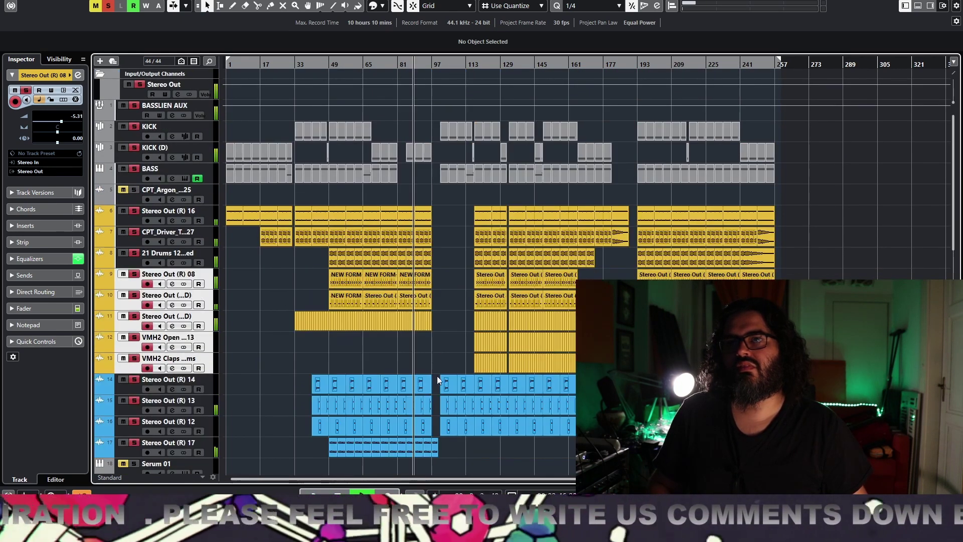
{"action": "key", "text": "space"}
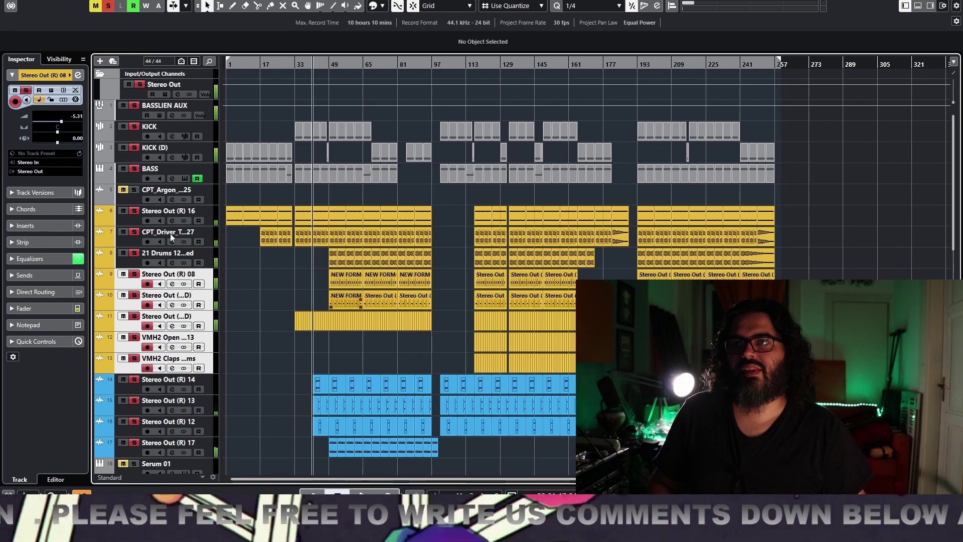
{"action": "right_click", "coordinate": [126, 116]}
{"action": "mouse_move", "coordinate": [235, 122]}
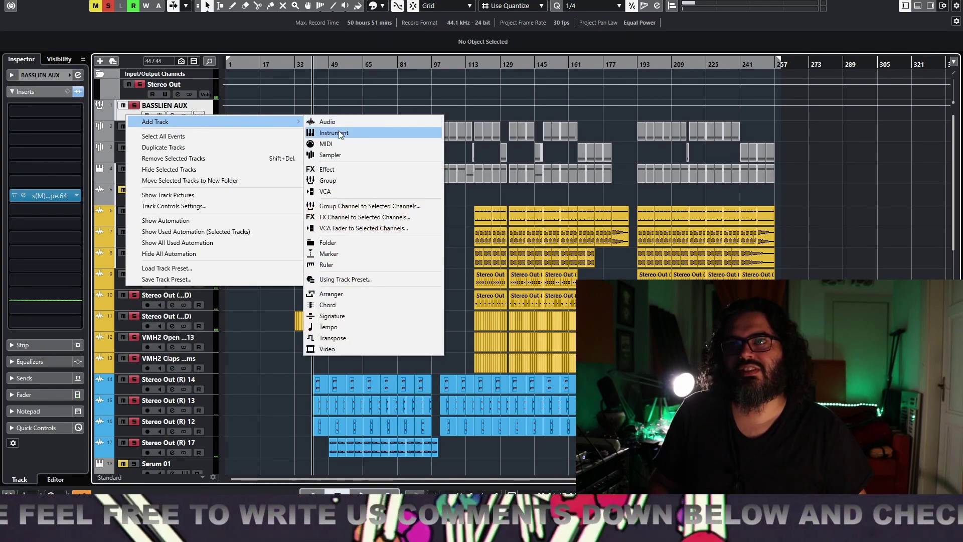
{"action": "left_click", "coordinate": [336, 132]}
{"action": "left_click", "coordinate": [478, 168]}
- Add five stereo group tracks routed to Stereo Out, created inside the group folder
{"action": "right_click", "coordinate": [130, 116]}
{"action": "mouse_move", "coordinate": [258, 125]}
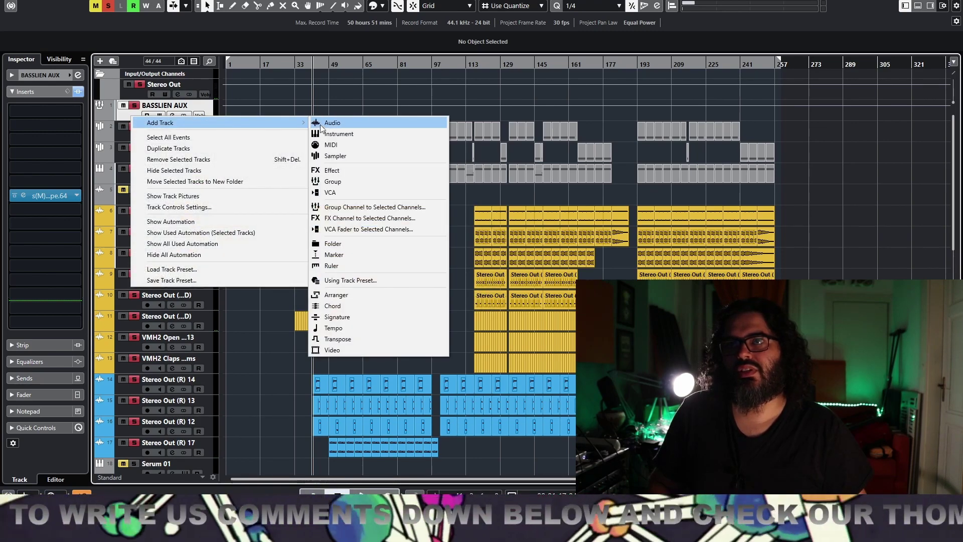
{"action": "left_click", "coordinate": [352, 180]}
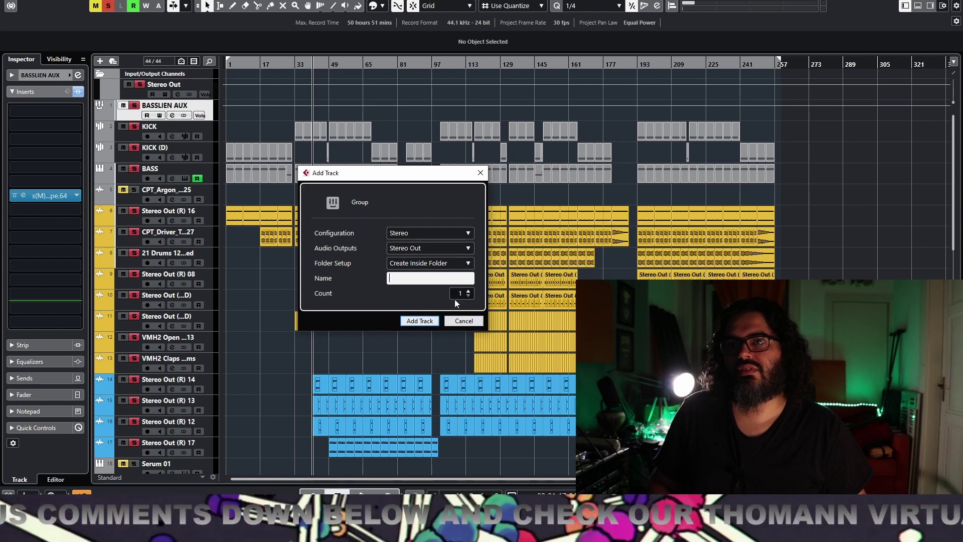
{"action": "left_click", "coordinate": [469, 290]}
{"action": "left_click", "coordinate": [469, 290]}
{"action": "left_click", "coordinate": [468, 291]}
{"action": "left_click", "coordinate": [468, 290]}
{"action": "left_click", "coordinate": [421, 325]}
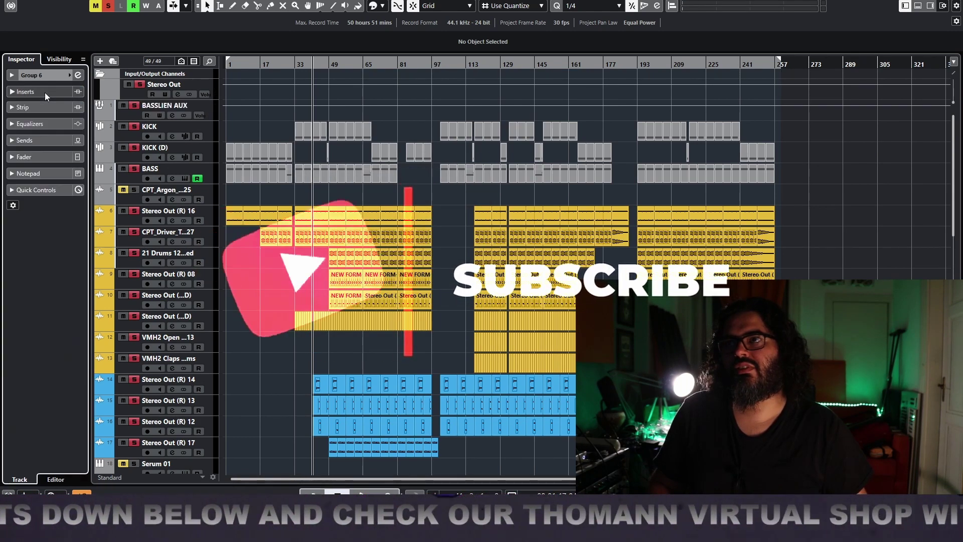
- Move the Group Tracks folder above BASSLIEN AUX and place BASSLIEN AUX inside it as the first group
{"action": "scroll", "coordinate": [138, 210], "scroll_direction": "down", "scroll_amount": 10}
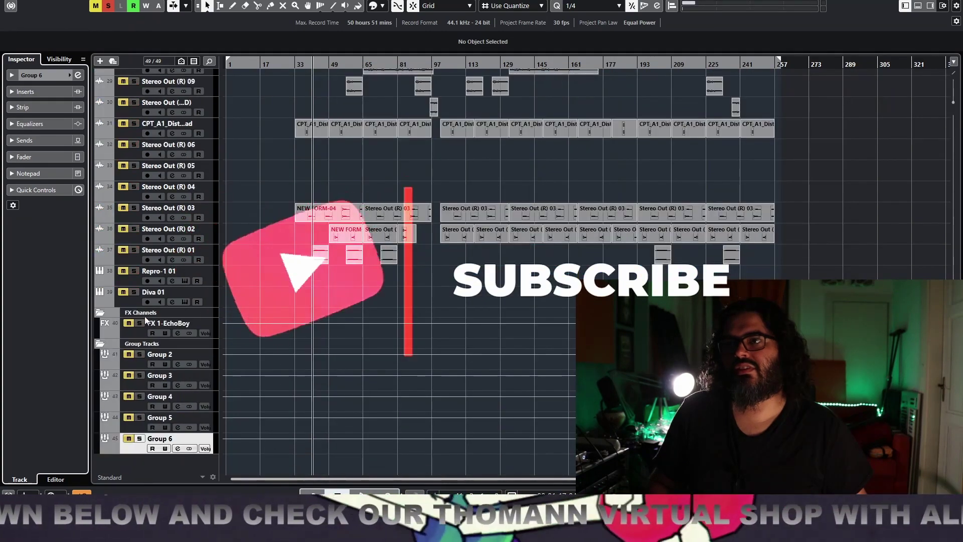
{"action": "left_click", "coordinate": [151, 342]}
{"action": "scroll", "coordinate": [170, 84], "scroll_direction": "up", "scroll_amount": 5}
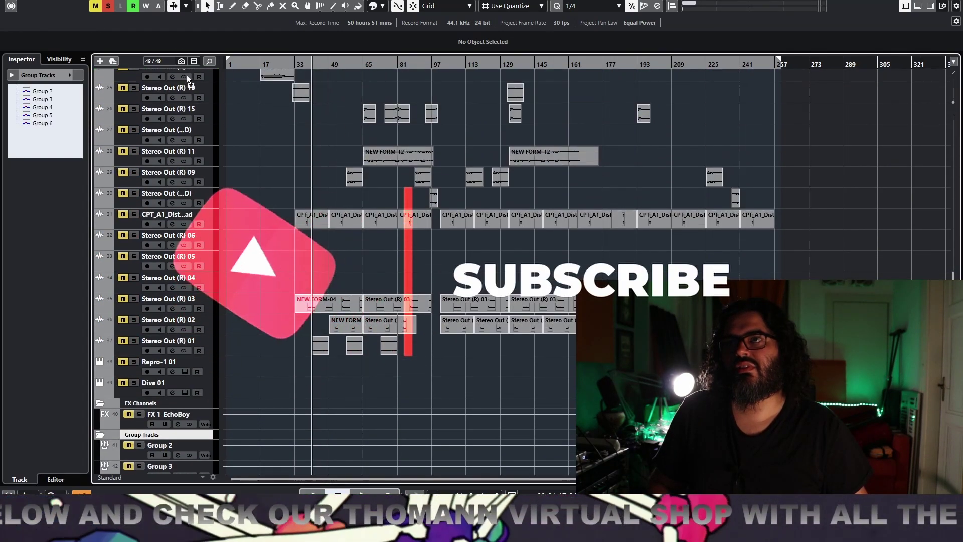
{"action": "scroll", "coordinate": [189, 70], "scroll_direction": "up", "scroll_amount": 8}
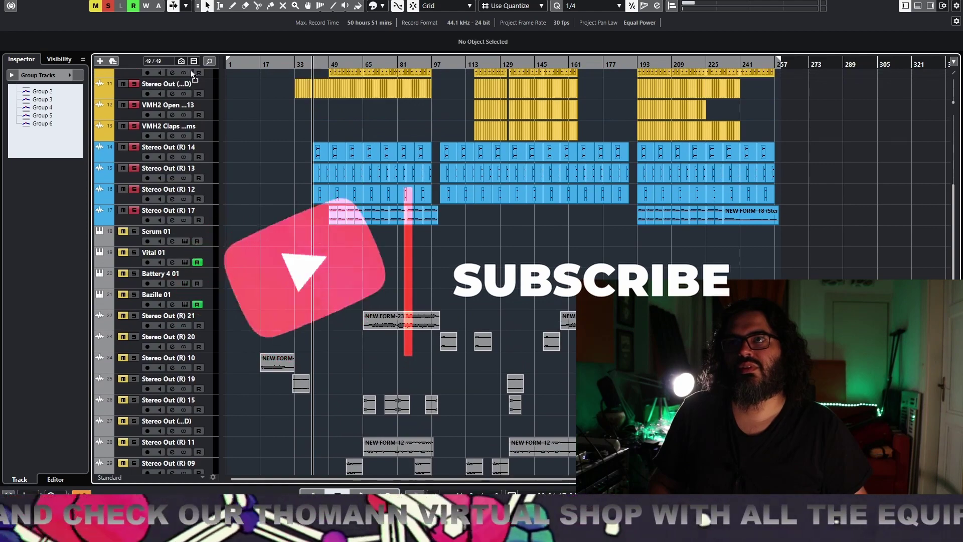
{"action": "scroll", "coordinate": [191, 74], "scroll_direction": "up", "scroll_amount": 3}
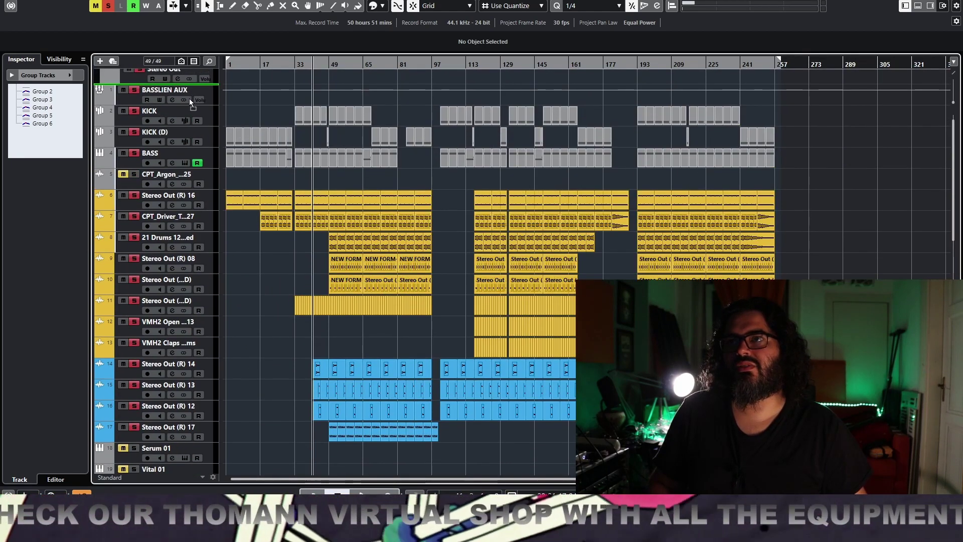
{"action": "left_click_drag", "start_coordinate": [188, 99], "coordinate": [190, 99]}
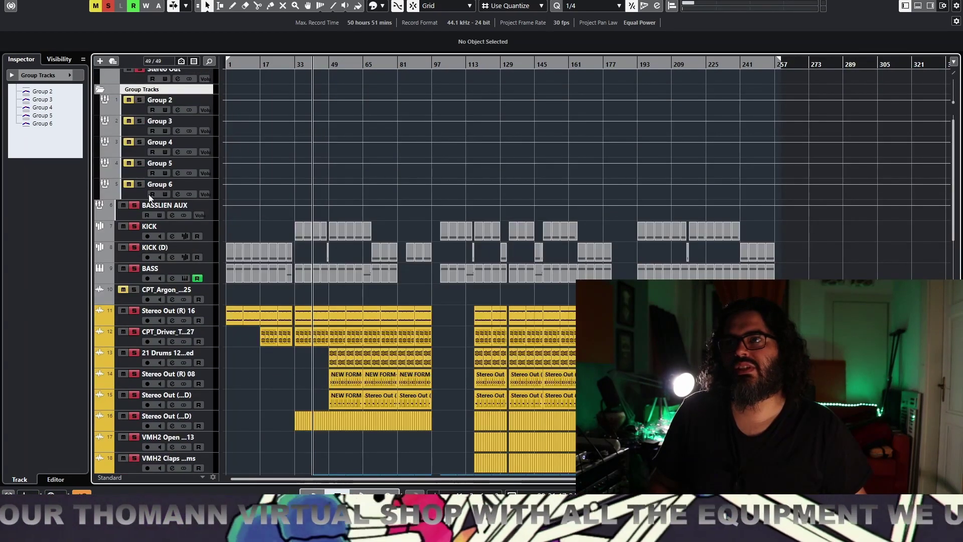
{"action": "left_click_drag", "start_coordinate": [134, 216], "coordinate": [138, 96]}
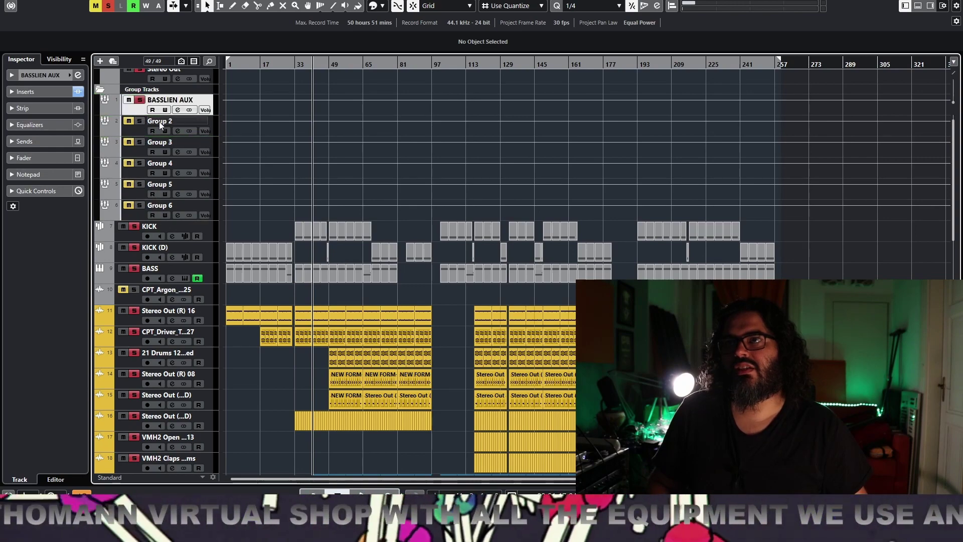
- Rename Group 2 as DRUMS AUX and Group 3 as LEADS AUX
{"action": "double_click", "coordinate": [160, 121]}
{"action": "type", "text": "DRUMS"}
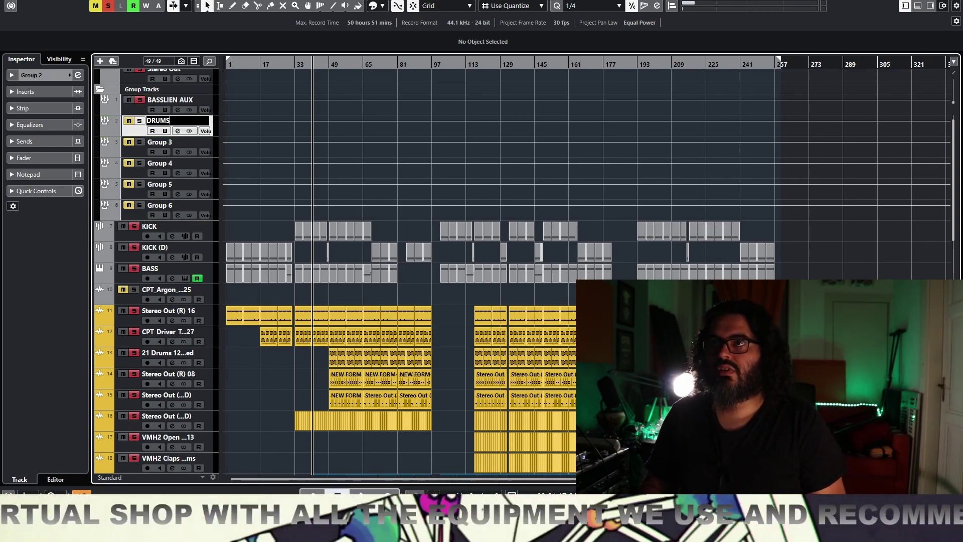
{"action": "type", "text": " AUX"}
{"action": "key", "text": "Tab"}
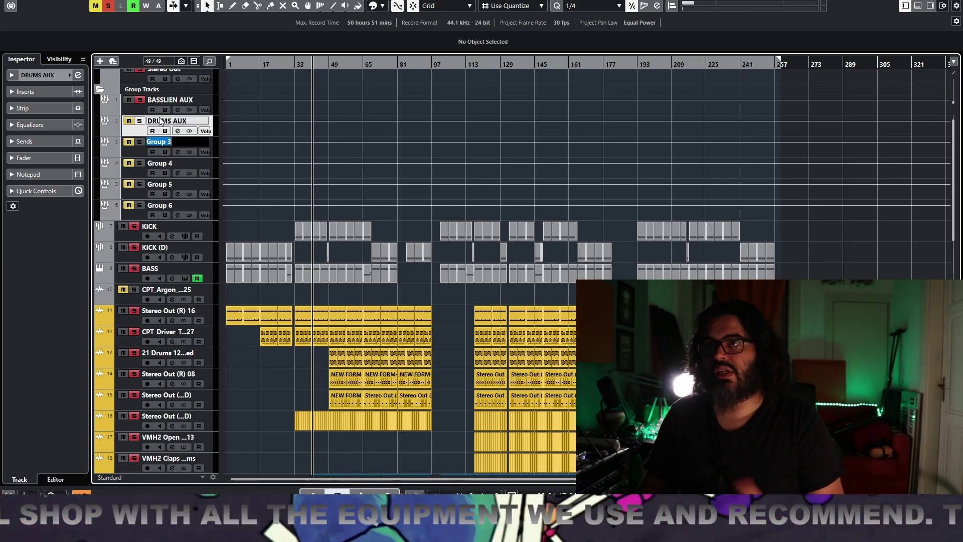
{"action": "type", "text": "LEADS"}
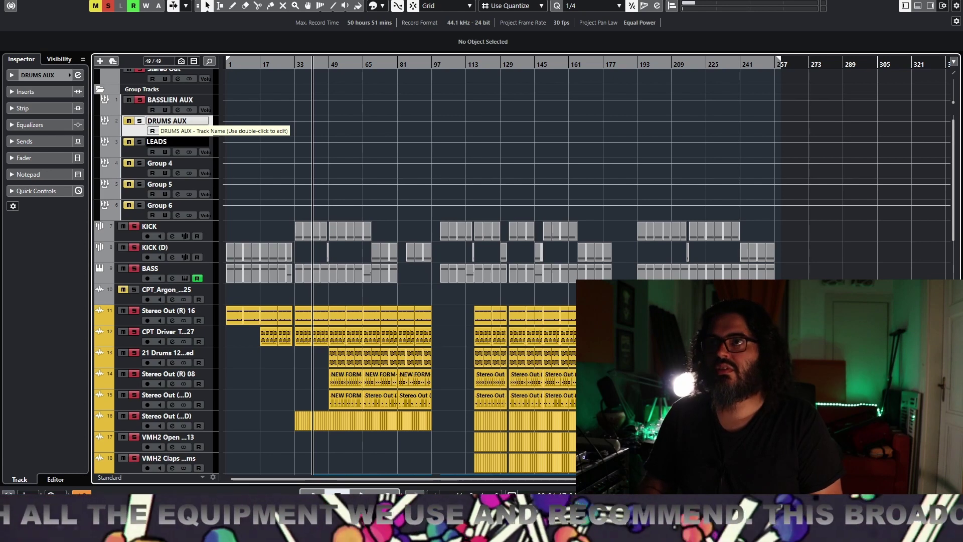
{"action": "type", "text": " AUX"}
{"action": "key", "text": "Tab"}
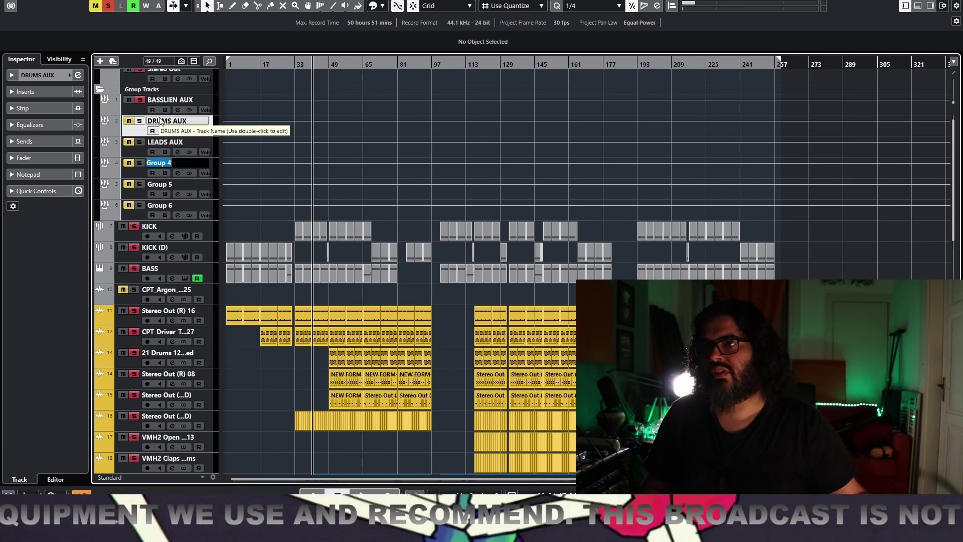
- Select all yellow tracks from Stereo Out (R) 16 to VMH2 Claps and route their output to DRUMS AUX
{"action": "scroll", "coordinate": [306, 147], "scroll_direction": "down", "scroll_amount": 10}
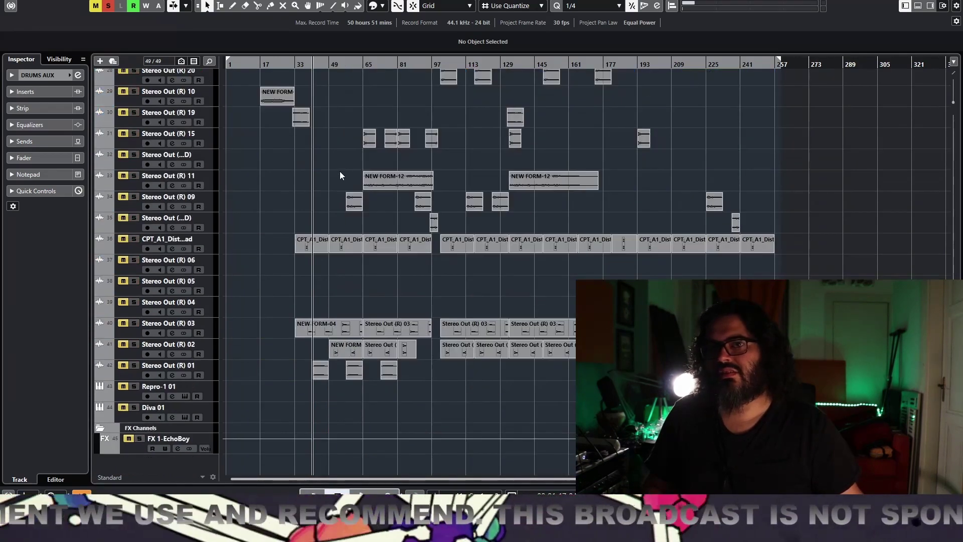
{"action": "scroll", "coordinate": [340, 173], "scroll_direction": "up", "scroll_amount": 12}
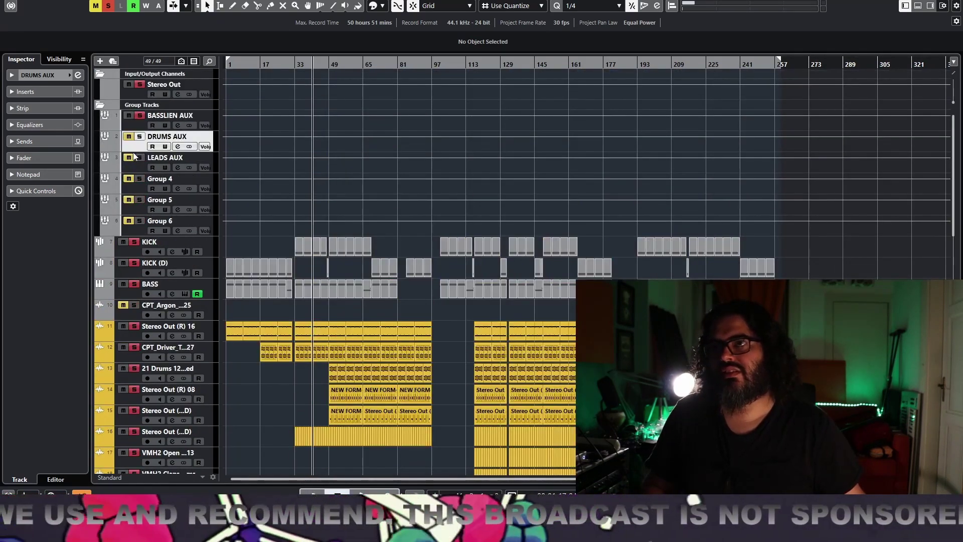
{"action": "left_click", "coordinate": [137, 336]}
{"action": "scroll", "coordinate": [178, 281], "scroll_direction": "down", "scroll_amount": 4}
{"action": "left_click", "coordinate": [141, 241]}
{"action": "scroll", "coordinate": [147, 145], "scroll_direction": "up", "scroll_amount": 3}
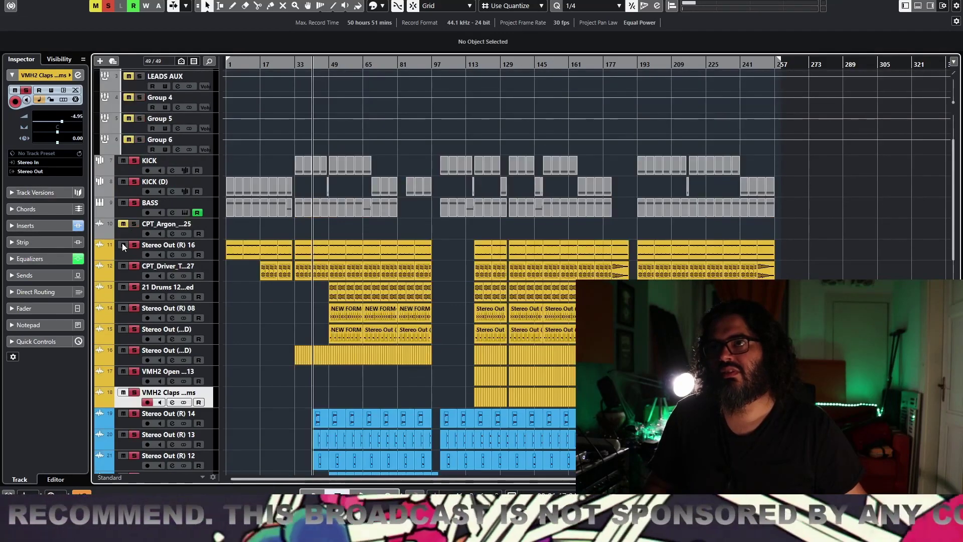
{"action": "left_click", "coordinate": [131, 253], "text": "shift"}
{"action": "left_click", "coordinate": [41, 170]}
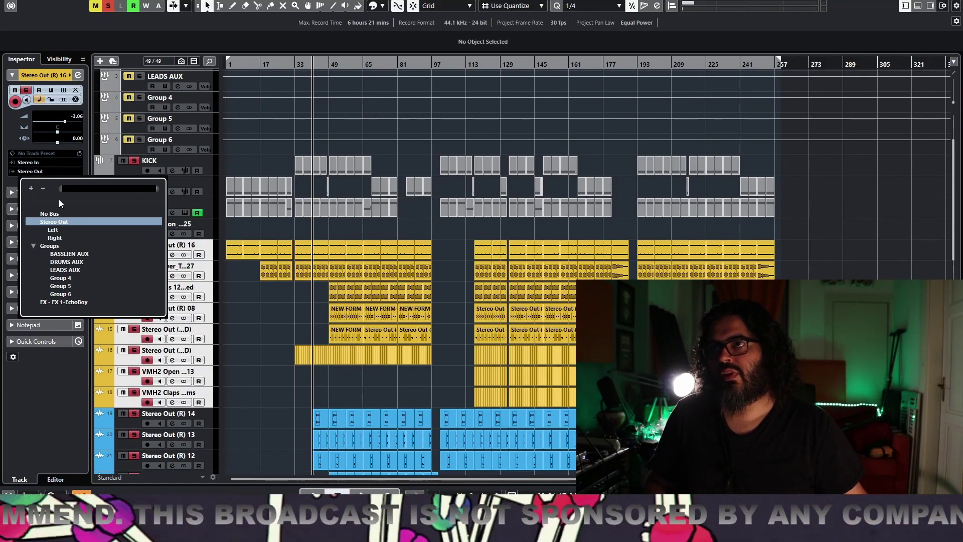
{"action": "left_click", "coordinate": [83, 262]}
- Select the DRUMS AUX group, start playback, and toggle its solo to check the drum routing
{"action": "scroll", "coordinate": [142, 138], "scroll_direction": "up", "scroll_amount": 3}
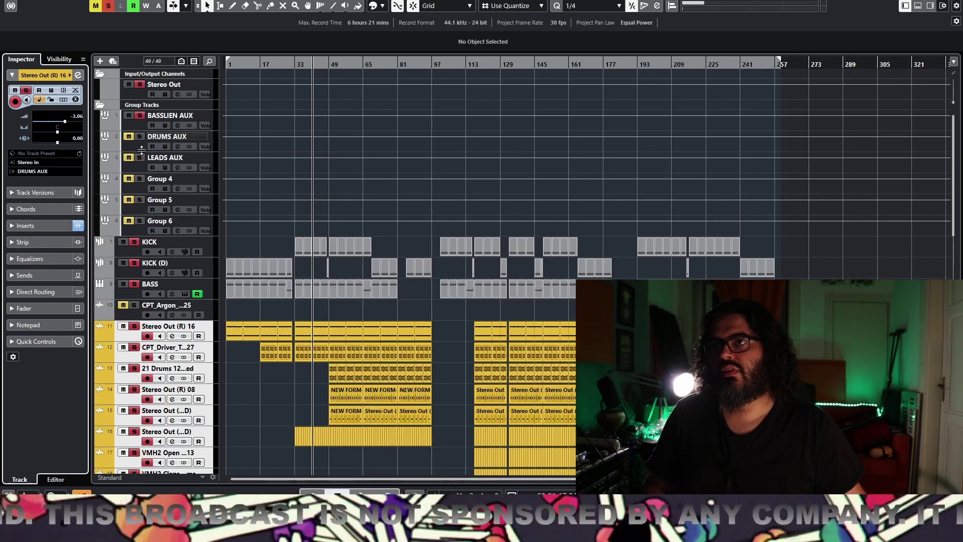
{"action": "left_click", "coordinate": [140, 146]}
{"action": "key", "text": "space"}
{"action": "left_click", "coordinate": [140, 137]}
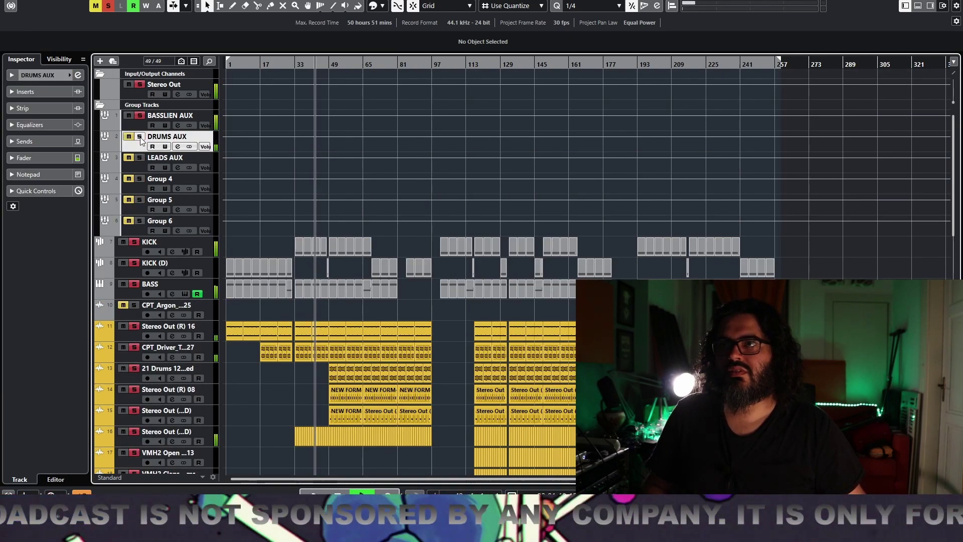
{"action": "left_click", "coordinate": [140, 137]}
- Look over the grey tracks below the blue ones and move playback to bar 17, where the Stereo Out (R) 10 clip starts
{"action": "scroll", "coordinate": [295, 179], "scroll_direction": "down", "scroll_amount": 4}
{"action": "scroll", "coordinate": [295, 180], "scroll_direction": "down", "scroll_amount": 2}
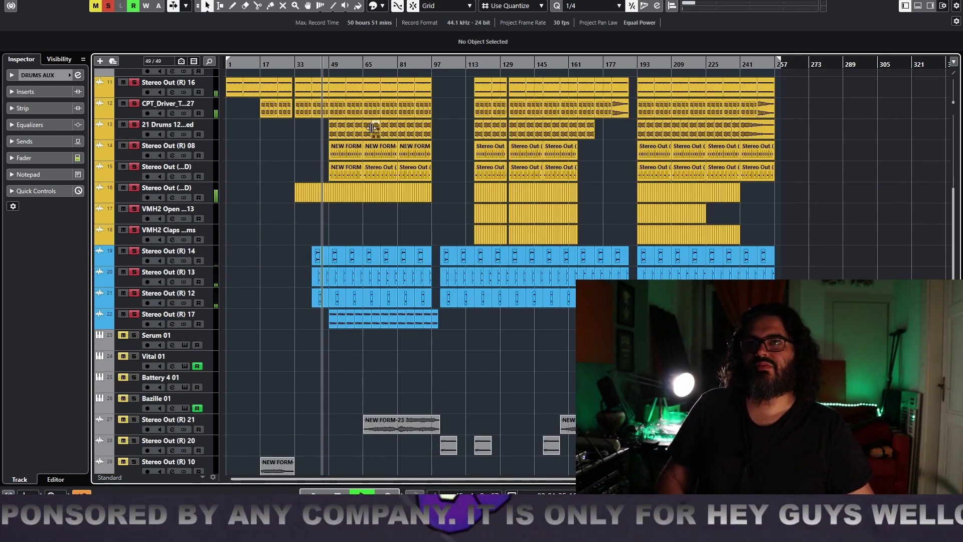
{"action": "scroll", "coordinate": [351, 246], "scroll_direction": "down", "scroll_amount": 5}
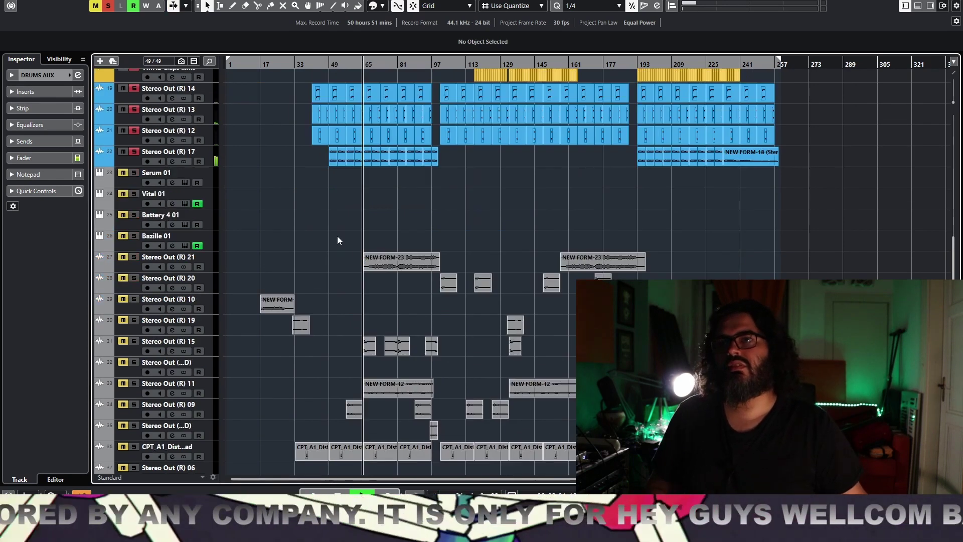
{"action": "left_click", "coordinate": [261, 64]}
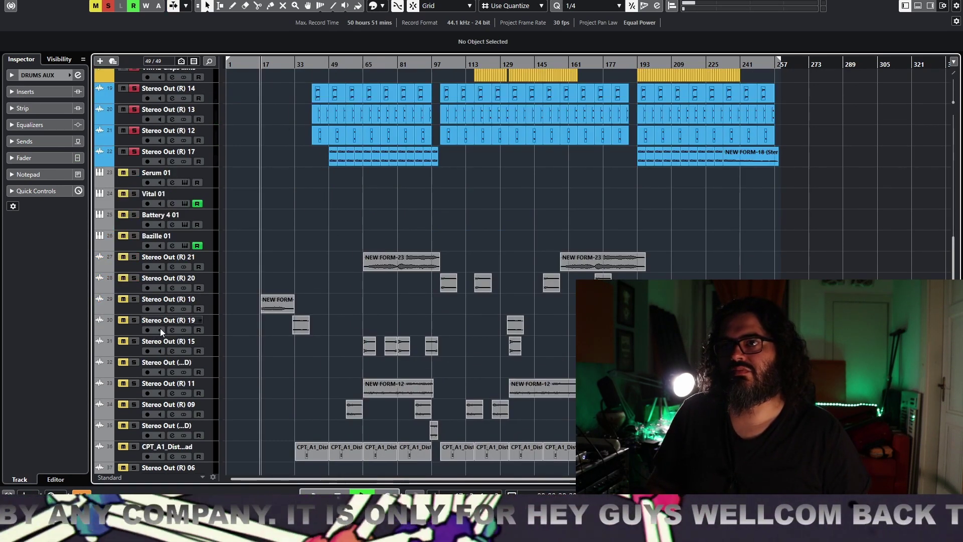
- Move the Stereo Out (R) 10 track directly below Stereo Out (R) 17 and audition it soloed from its clip's start at bar 17
{"action": "left_click_drag", "start_coordinate": [141, 311], "coordinate": [138, 181]}
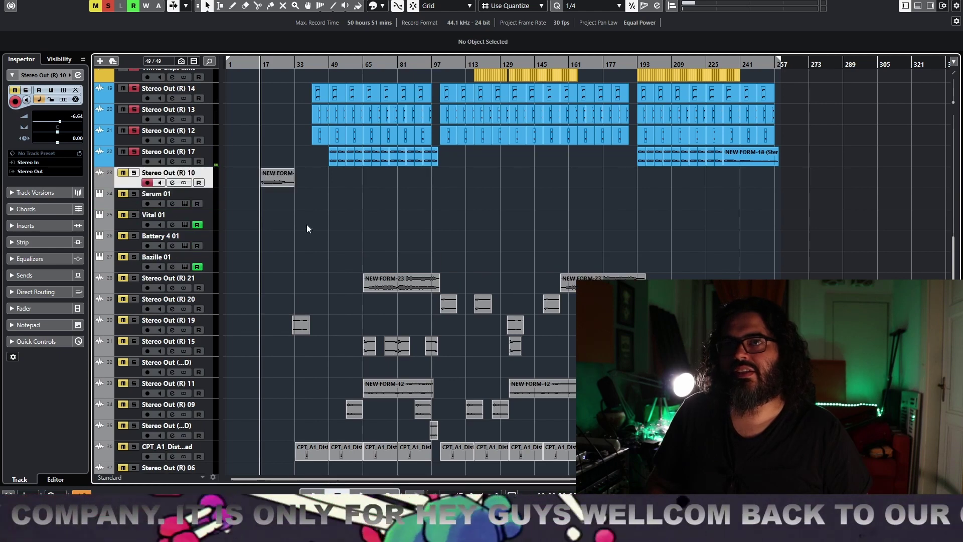
{"action": "left_click", "coordinate": [125, 172]}
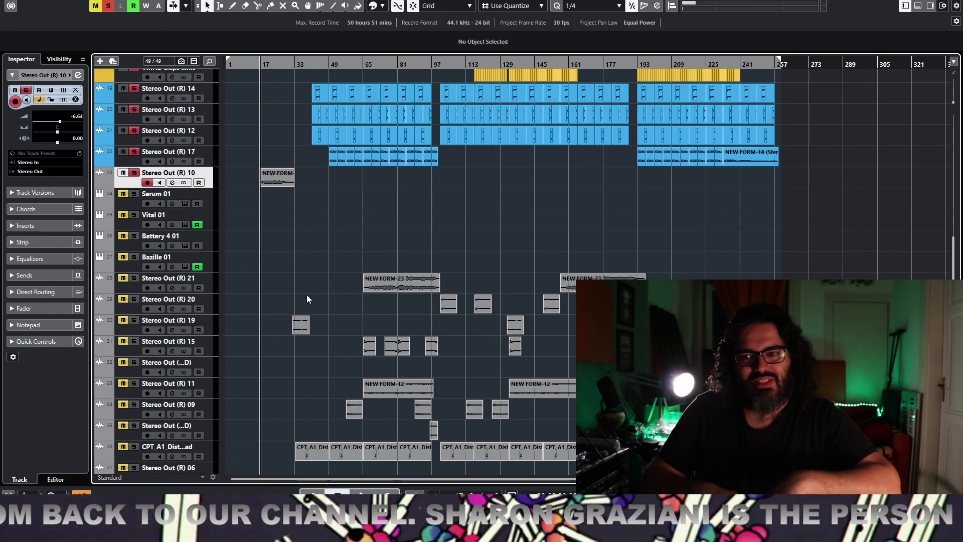
{"action": "key", "text": "space"}
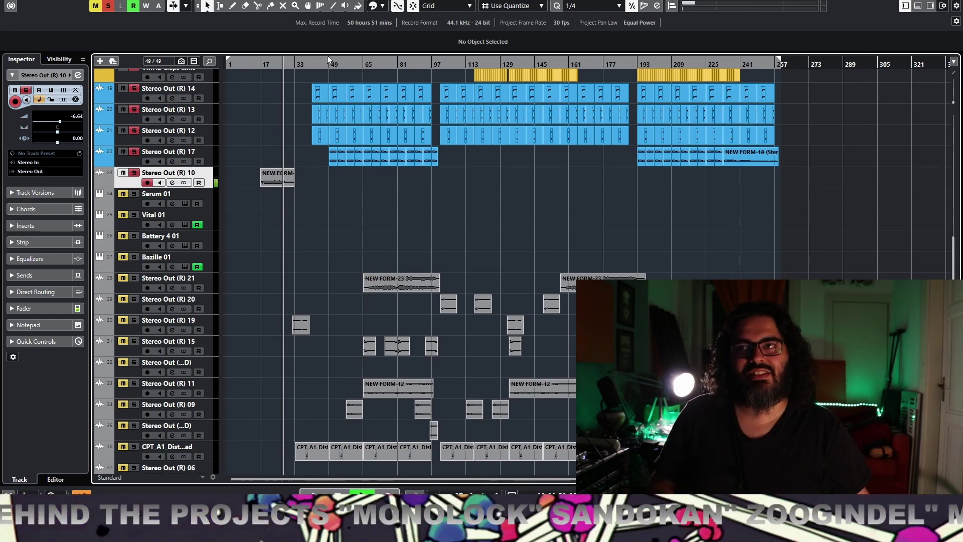
{"action": "left_click", "coordinate": [257, 64]}
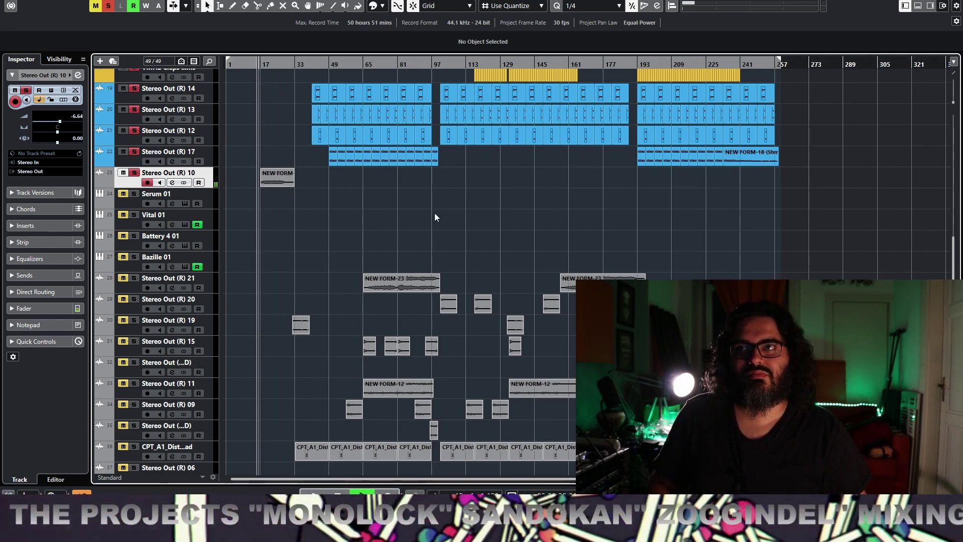
{"action": "left_click", "coordinate": [133, 172]}
{"action": "left_click", "coordinate": [133, 173]}
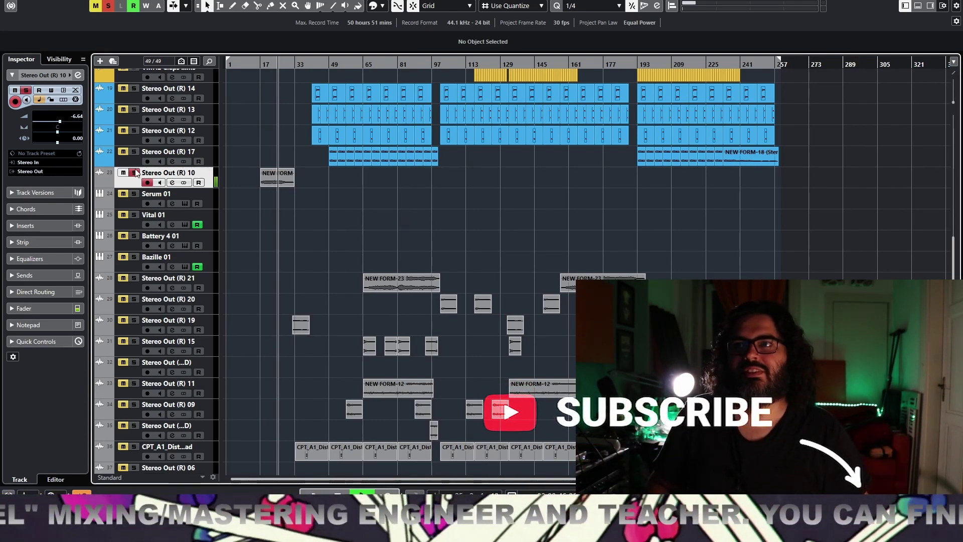
{"action": "key", "text": "s"}
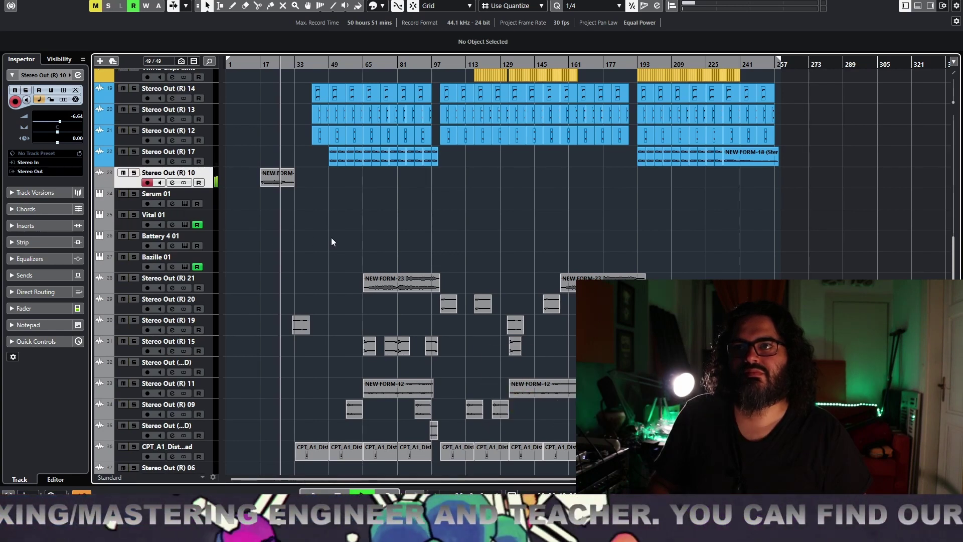
- Move the Stereo Out (R) 19 track below Stereo Out (R) 10 and colour both tracks blue
{"action": "left_click_drag", "start_coordinate": [133, 329], "coordinate": [134, 198]}
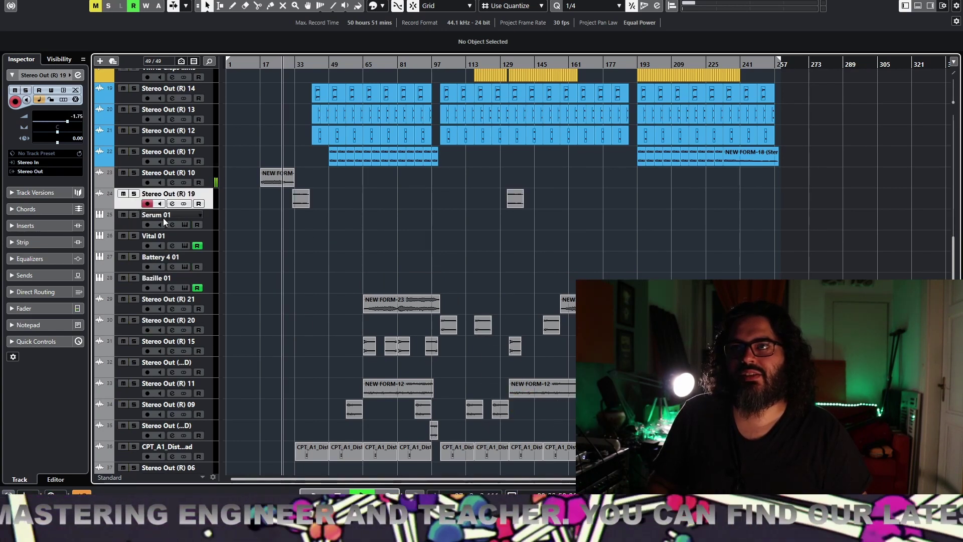
{"action": "left_click", "coordinate": [138, 179], "text": "shift"}
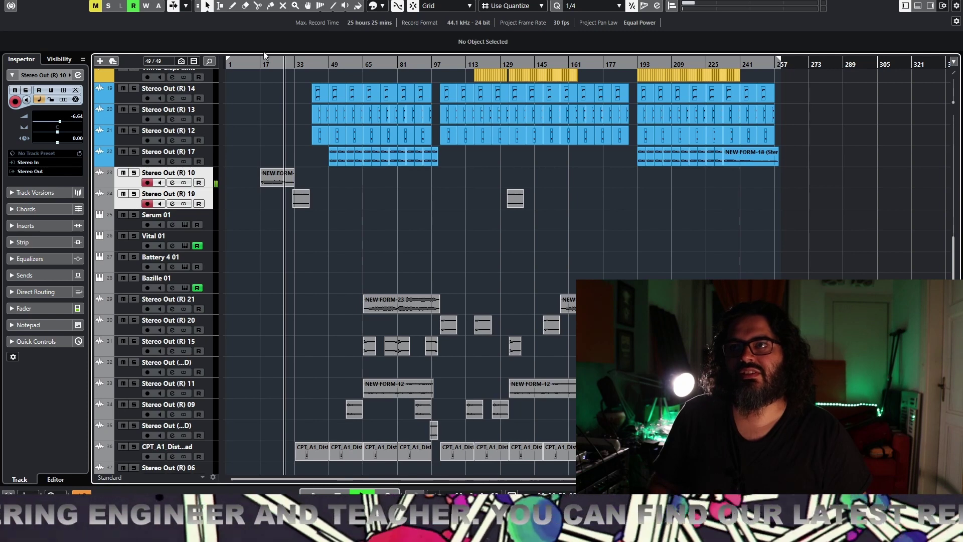
{"action": "left_click", "coordinate": [382, 6]}
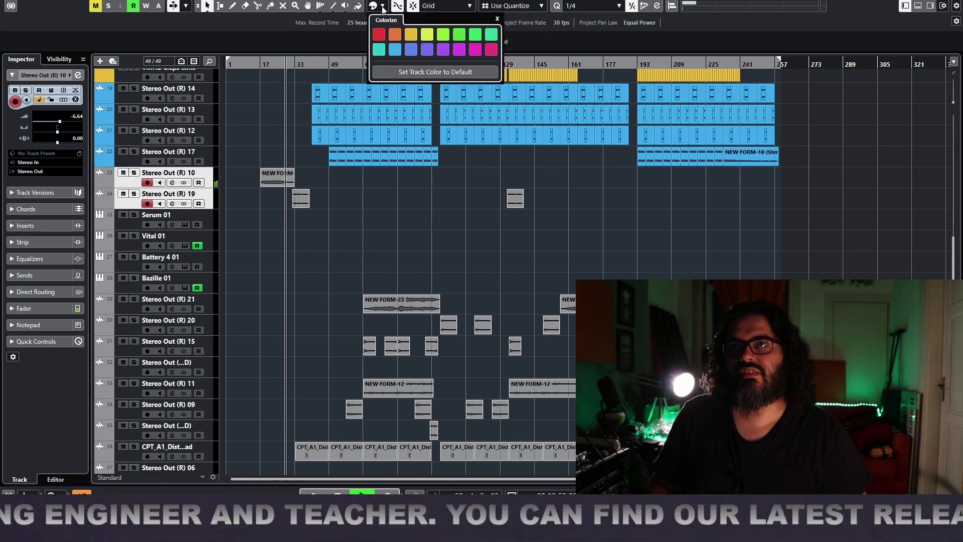
{"action": "left_click", "coordinate": [396, 49]}
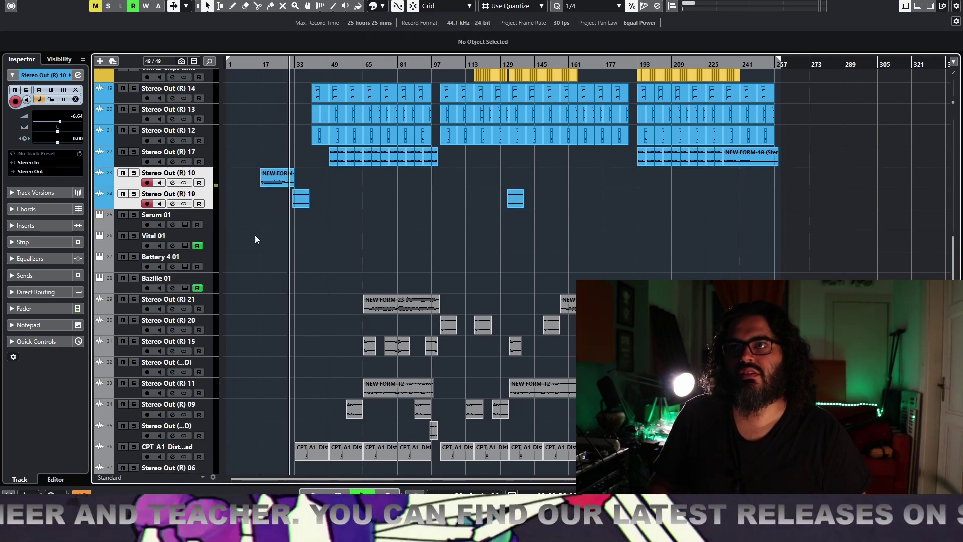
- Hide the empty instrument tracks from Serum 01 to Bazille 01 in the track list
{"action": "left_click", "coordinate": [131, 221]}
{"action": "left_click", "coordinate": [128, 291], "text": "shift"}
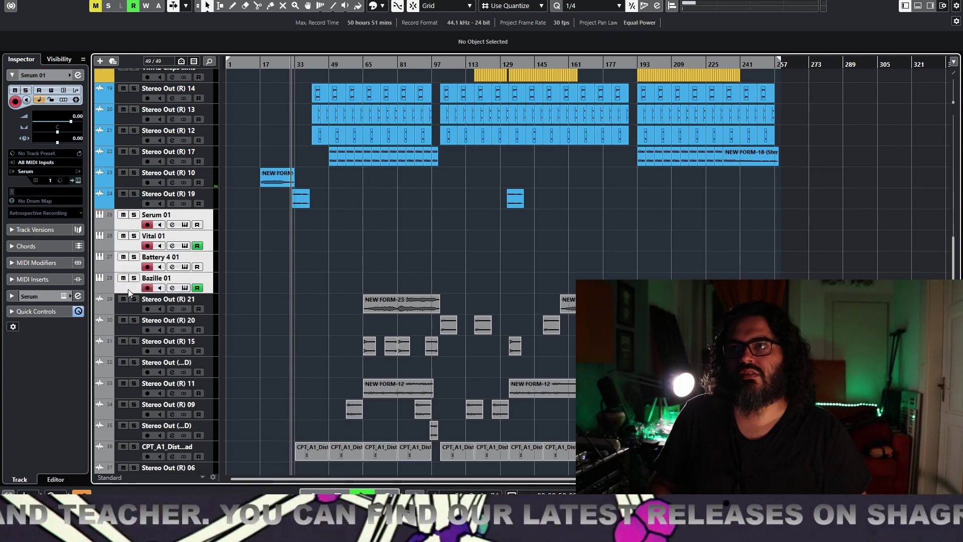
{"action": "scroll", "coordinate": [164, 305], "scroll_direction": "up", "scroll_amount": 15}
{"action": "left_click", "coordinate": [134, 251]}
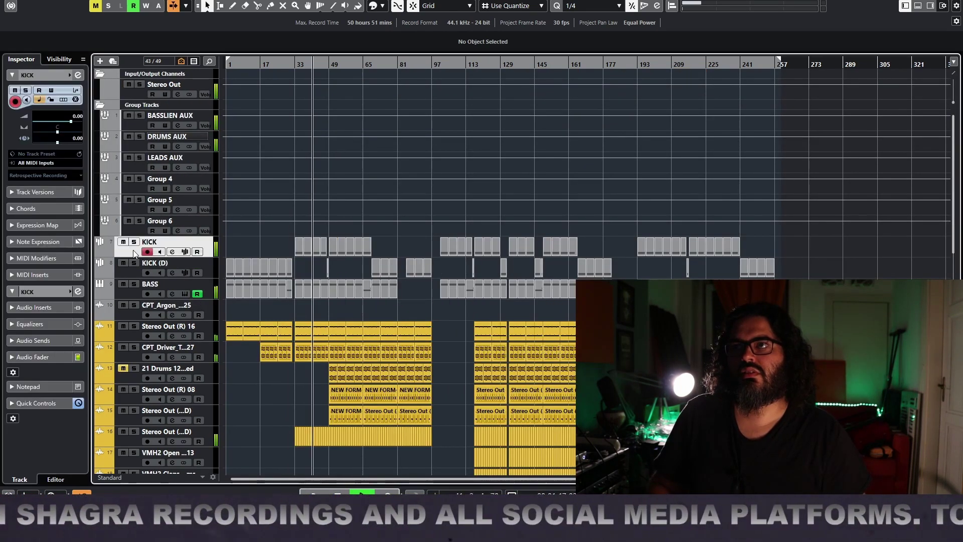
- Stop playback, move the Stereo Out (R) 01 track directly below Stereo Out (R) 19, and colour it blue
{"action": "scroll", "coordinate": [281, 284], "scroll_direction": "down", "scroll_amount": 5}
{"action": "scroll", "coordinate": [329, 248], "scroll_direction": "down", "scroll_amount": 4}
{"action": "scroll", "coordinate": [250, 342], "scroll_direction": "down", "scroll_amount": 3}
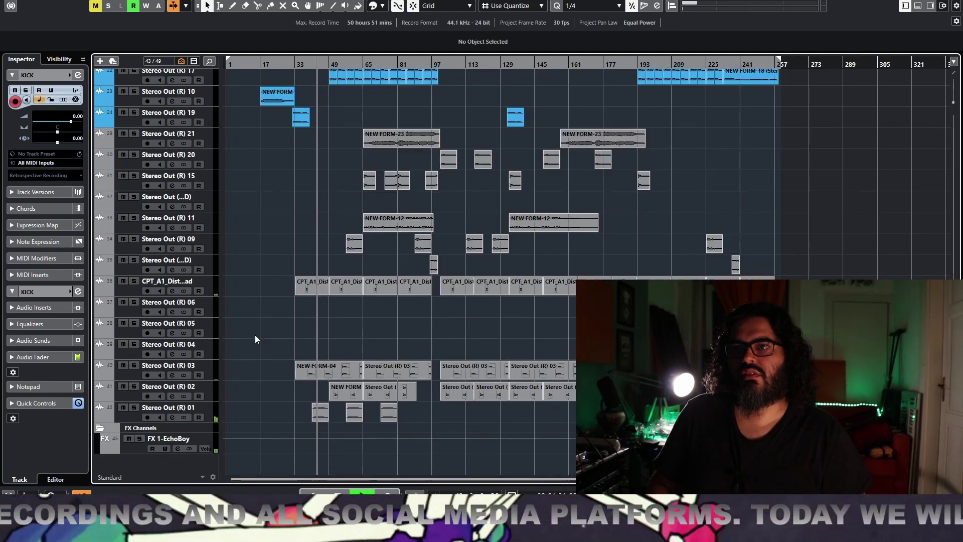
{"action": "key", "text": "space"}
{"action": "left_click_drag", "start_coordinate": [132, 415], "coordinate": [157, 262]}
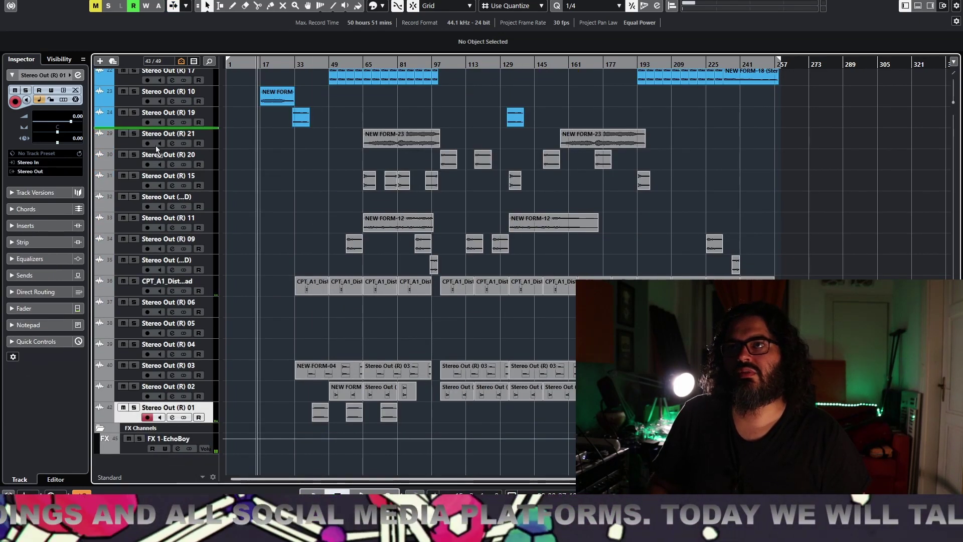
{"action": "left_click_drag", "start_coordinate": [156, 147], "coordinate": [157, 145]}
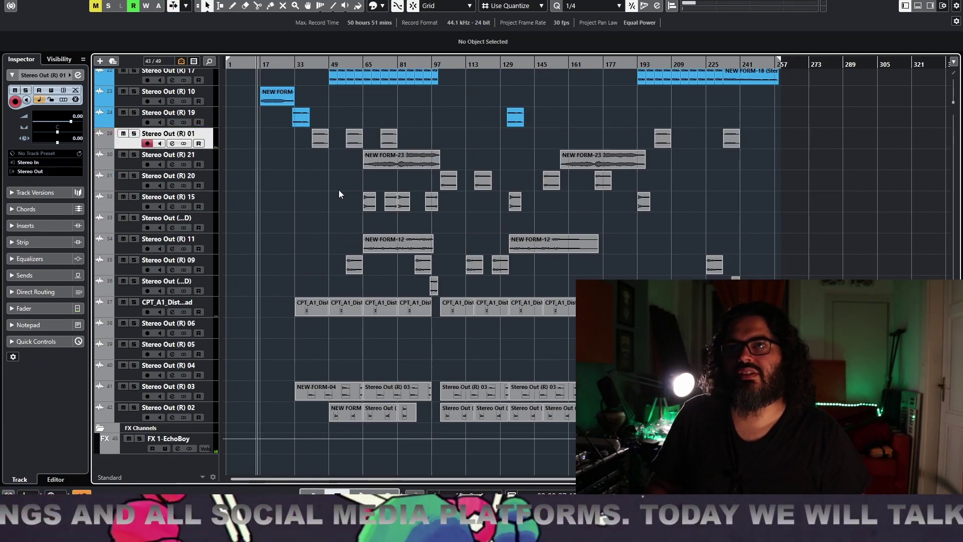
{"action": "left_click", "coordinate": [389, 5]}
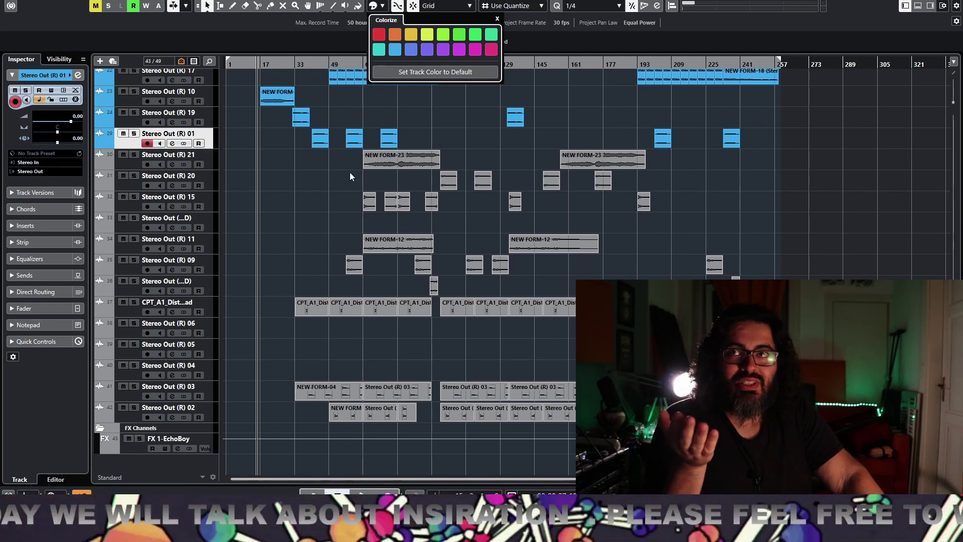
- Solo the Stereo Out (R) 01 track and play it repeatedly from its first clip at bar 41
{"action": "left_click", "coordinate": [137, 142]}
{"action": "left_click", "coordinate": [311, 65]}
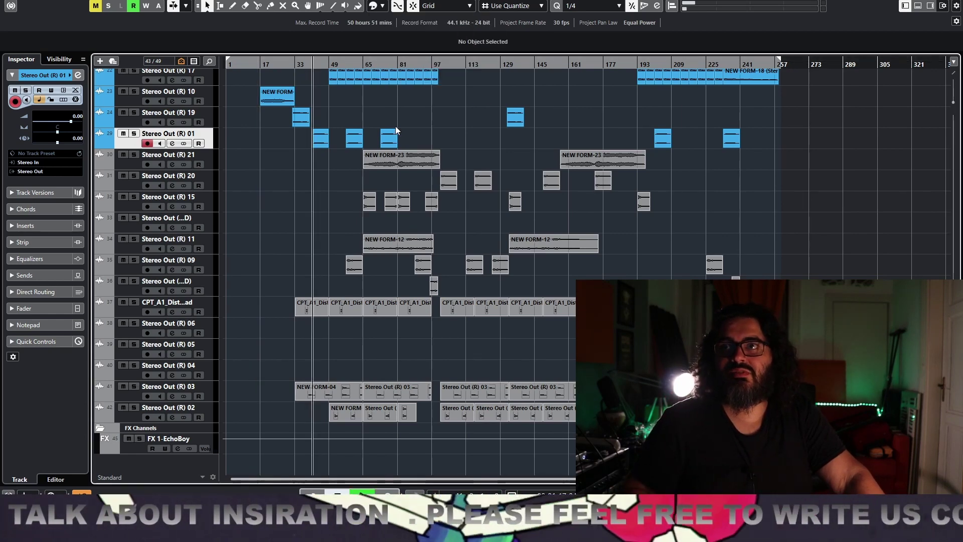
{"action": "key", "text": "space"}
{"action": "left_click", "coordinate": [134, 134]}
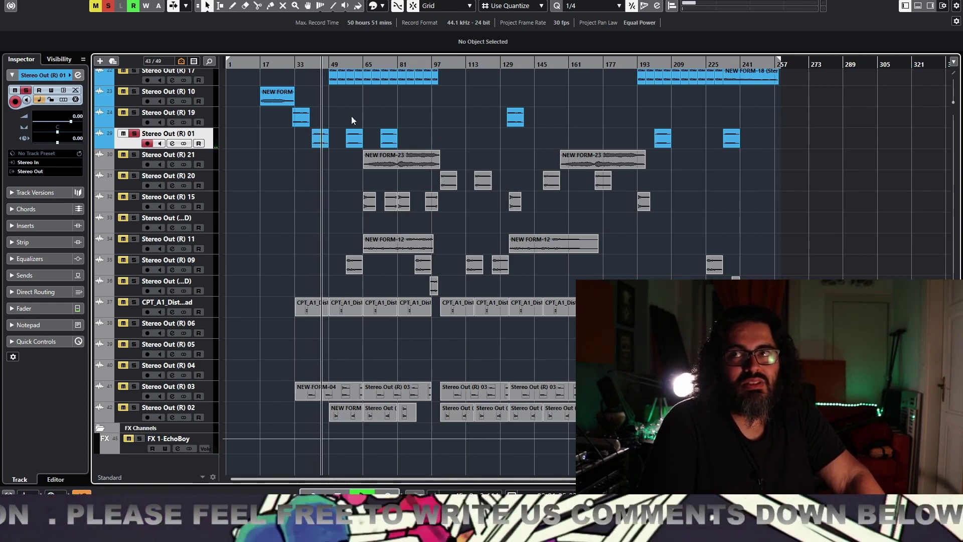
{"action": "left_click", "coordinate": [312, 64]}
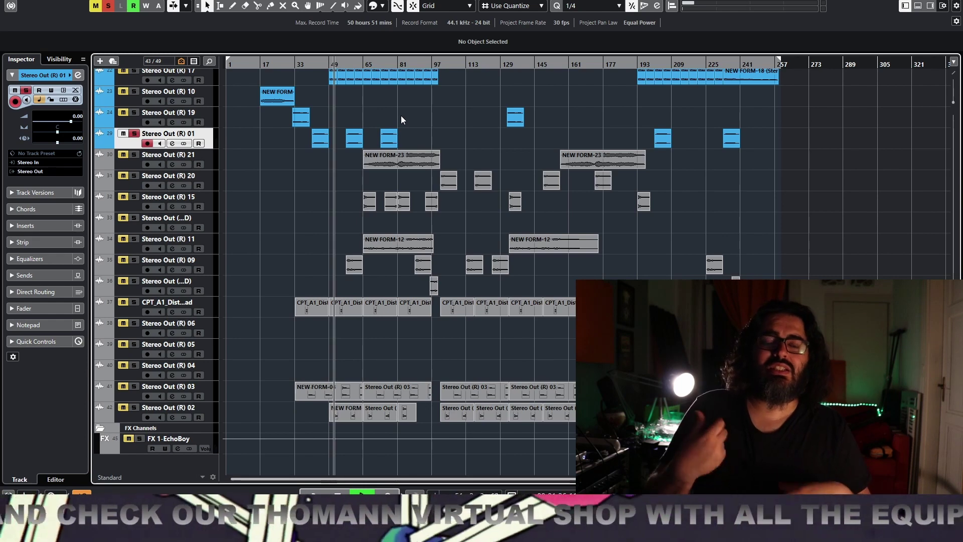
{"action": "left_click", "coordinate": [314, 64]}
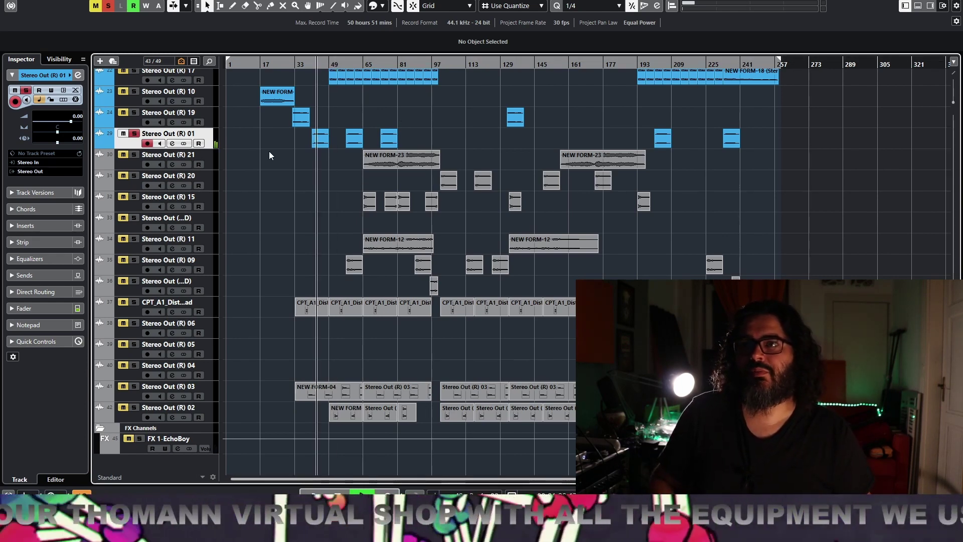
- Clear the solo on Stereo Out (R) 01 and play its first clip within the full mix
{"action": "key", "text": "space"}
{"action": "left_click", "coordinate": [134, 133]}
{"action": "key", "text": "space"}
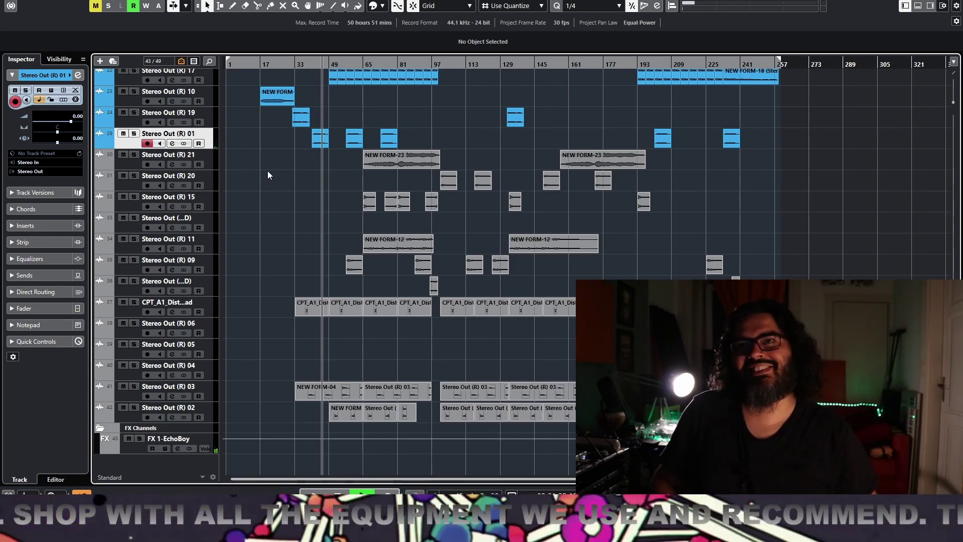
{"action": "key", "text": "space"}
- Move the Stereo Out (R) 03 track directly below Stereo Out (R) 01 and play it soloed from near bar 37
{"action": "left_click_drag", "start_coordinate": [131, 395], "coordinate": [127, 151]}
{"action": "left_click", "coordinate": [304, 65]}
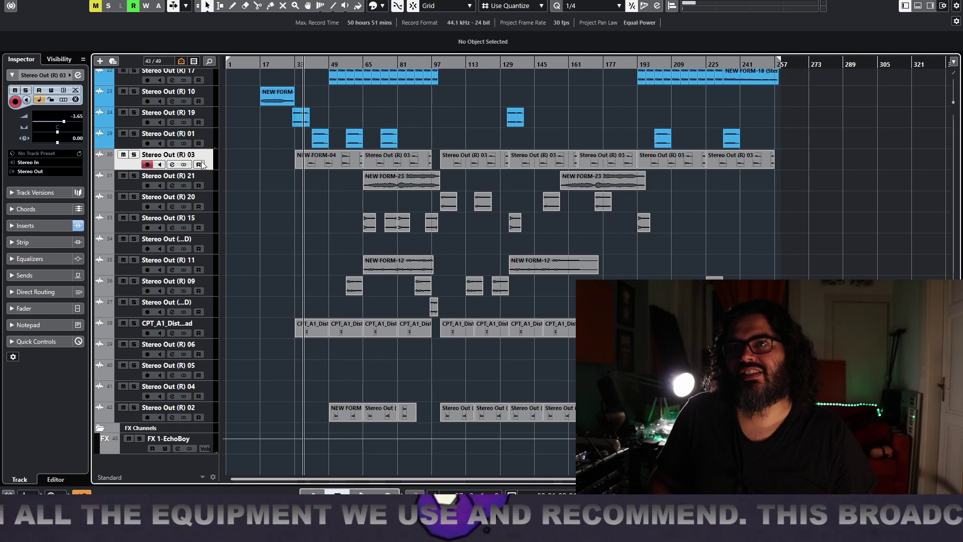
{"action": "left_click", "coordinate": [134, 155]}
{"action": "key", "text": "space"}
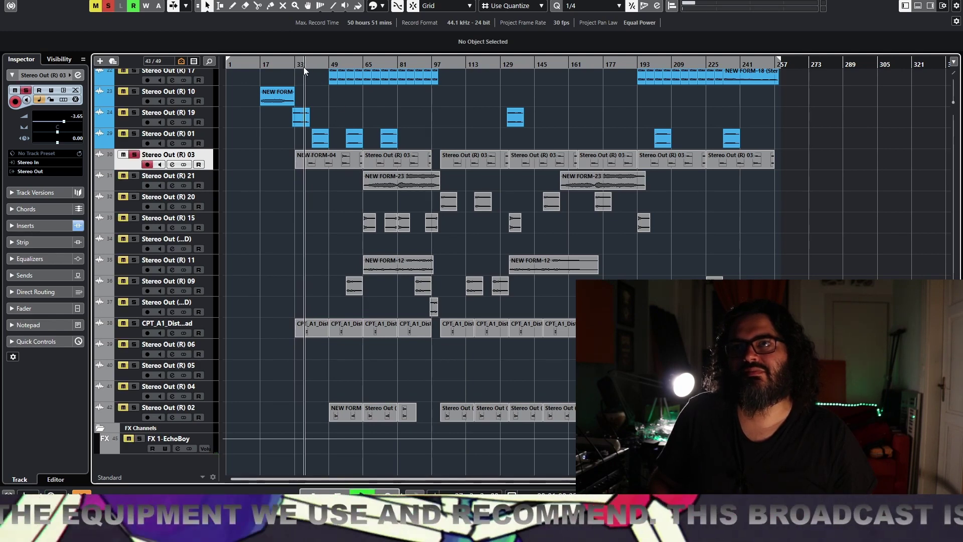
- Colour the Stereo Out (R) 03 track blue and replay it soloed from near bar 37
{"action": "left_click", "coordinate": [382, 5]}
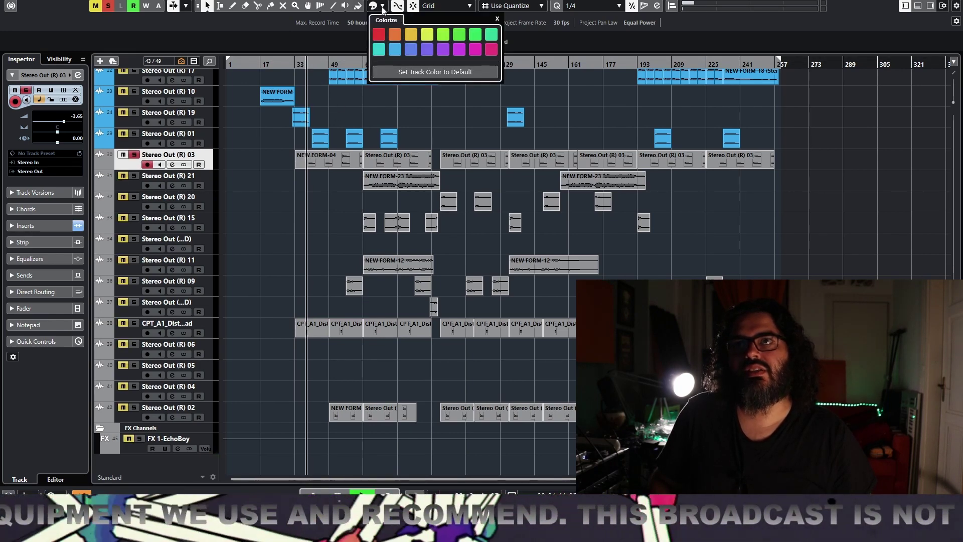
{"action": "left_click", "coordinate": [396, 49]}
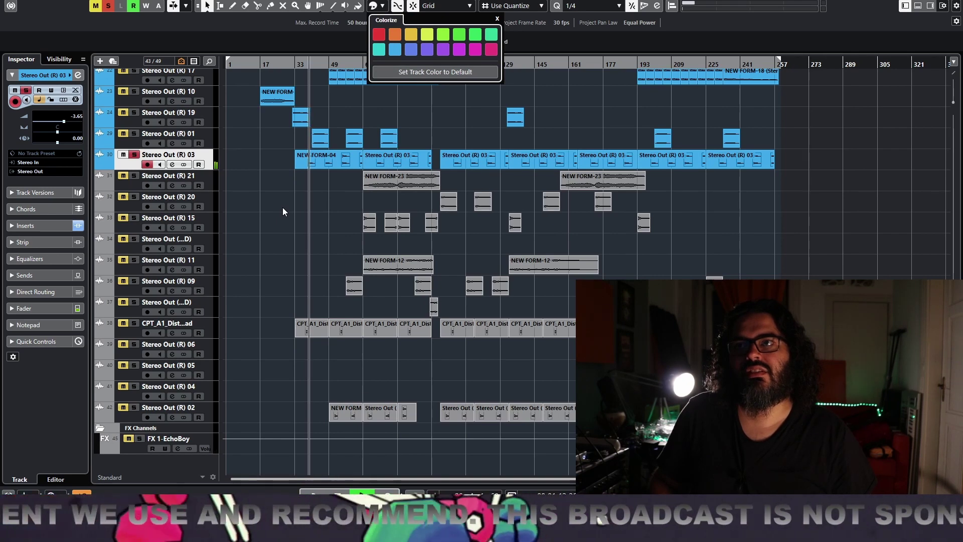
{"action": "key", "text": "space"}
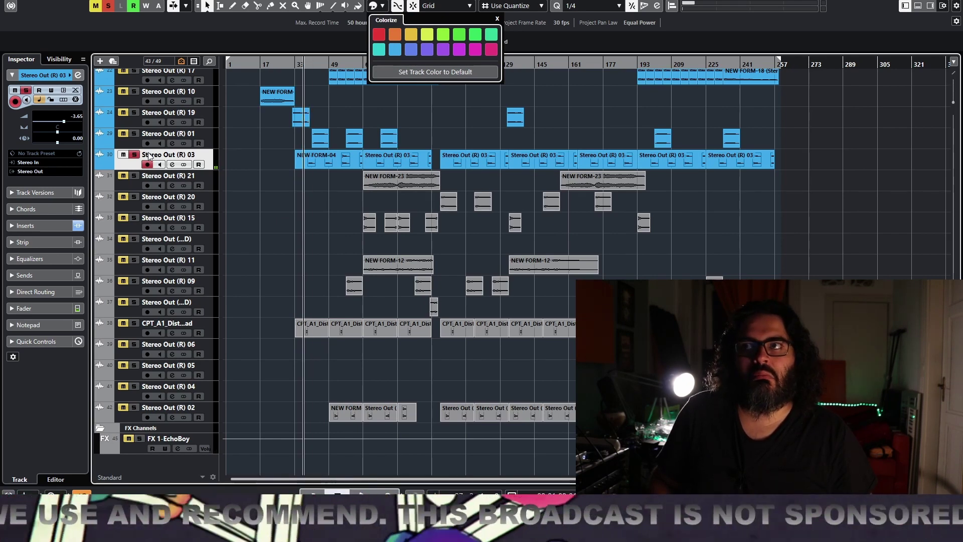
{"action": "left_click", "coordinate": [309, 86]}
{"action": "left_click_drag", "start_coordinate": [306, 64], "coordinate": [311, 76]}
{"action": "key", "text": "space"}
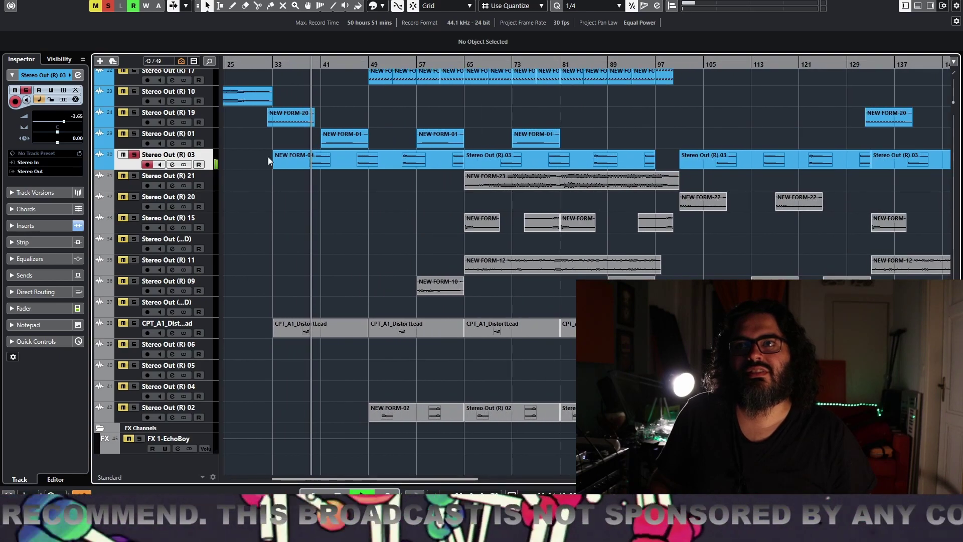
- Move the Stereo Out (R) 02 track below Stereo Out (R) 03, clear the solo, and play the mix from near bar 38
{"action": "left_click_drag", "start_coordinate": [137, 413], "coordinate": [142, 167]}
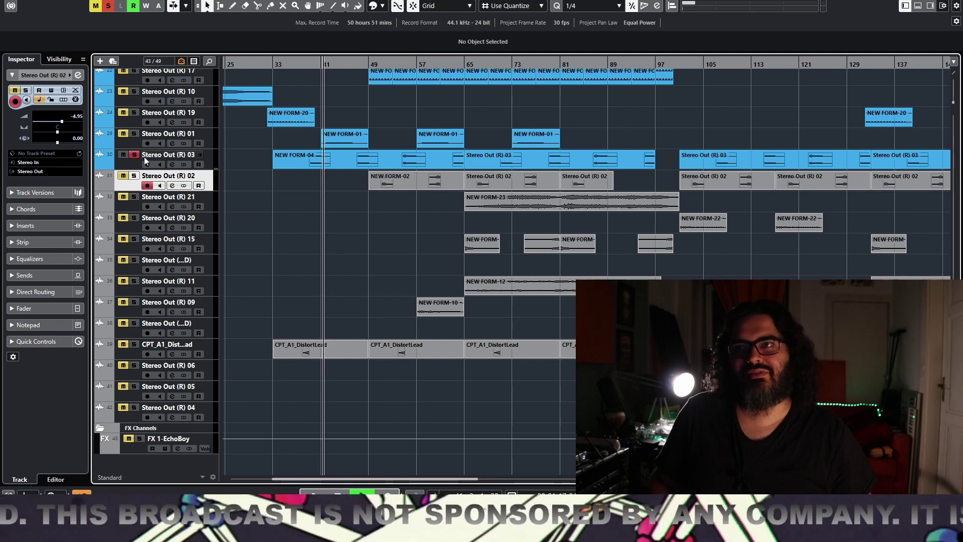
{"action": "left_click", "coordinate": [134, 154]}
{"action": "left_click", "coordinate": [305, 63]}
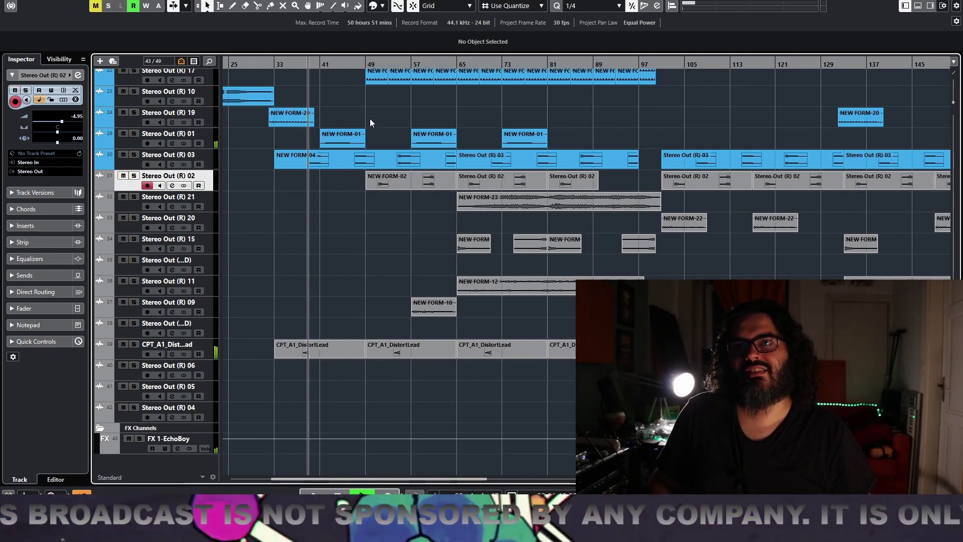
{"action": "key", "text": "space"}
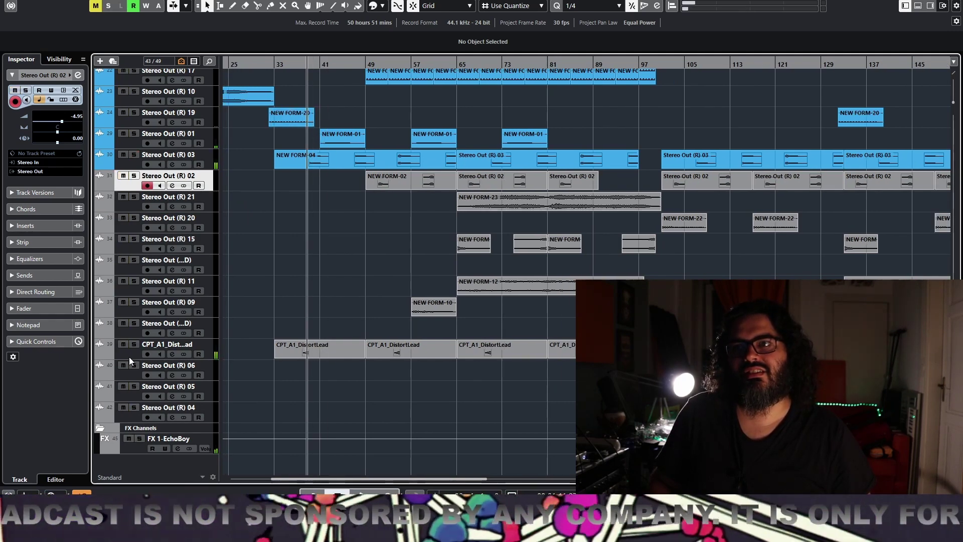
- Move the CPT_A1_DistortLead track between Stereo Out (R) 03 and Stereo Out (R) 02
{"action": "left_click", "coordinate": [135, 344]}
{"action": "left_click_drag", "start_coordinate": [148, 183], "coordinate": [151, 185]}
{"action": "scroll", "coordinate": [444, 221], "scroll_direction": "up", "scroll_amount": 4}
{"action": "left_click_drag", "start_coordinate": [420, 214], "coordinate": [419, 217]}
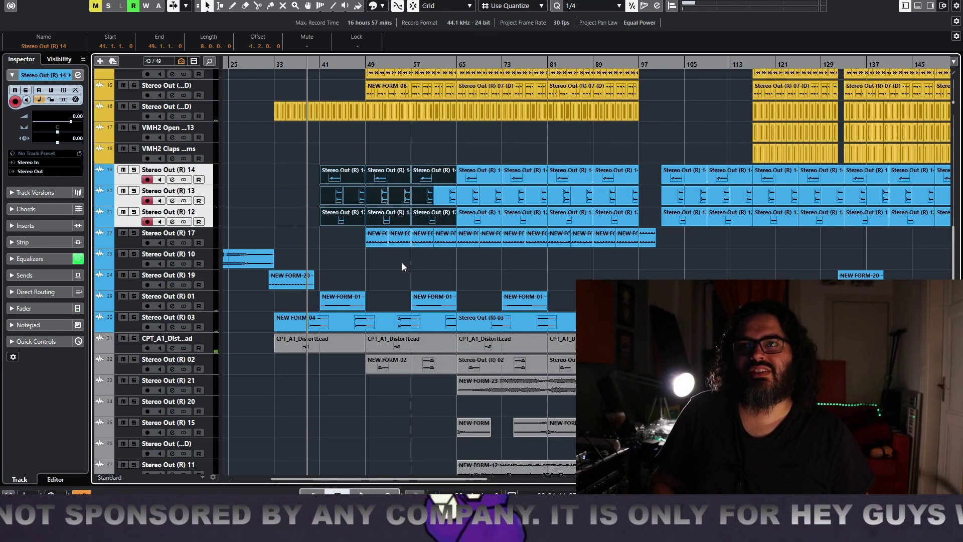
{"action": "left_click", "coordinate": [312, 195]}
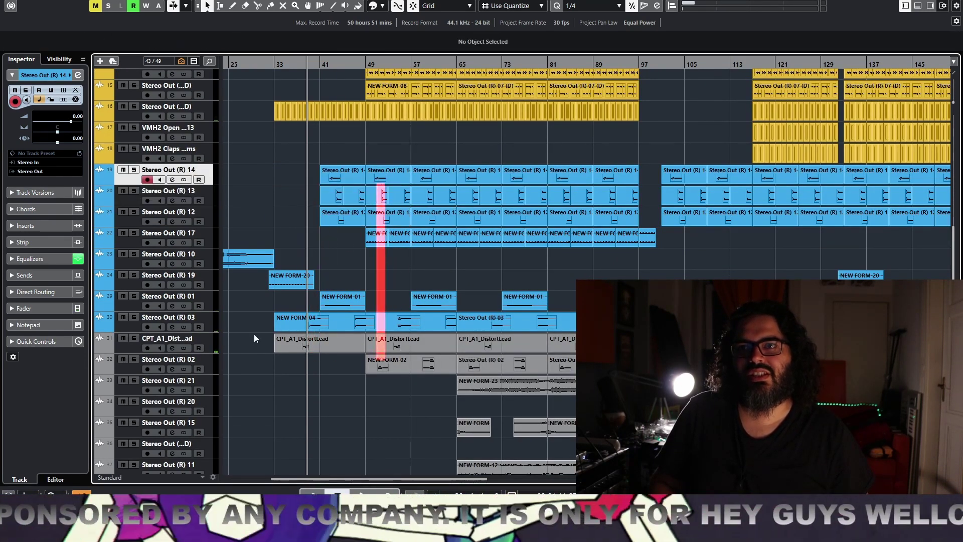
{"action": "scroll", "coordinate": [254, 321], "scroll_direction": "down", "scroll_amount": 2}
{"action": "left_click_drag", "start_coordinate": [254, 239], "coordinate": [401, 287]}
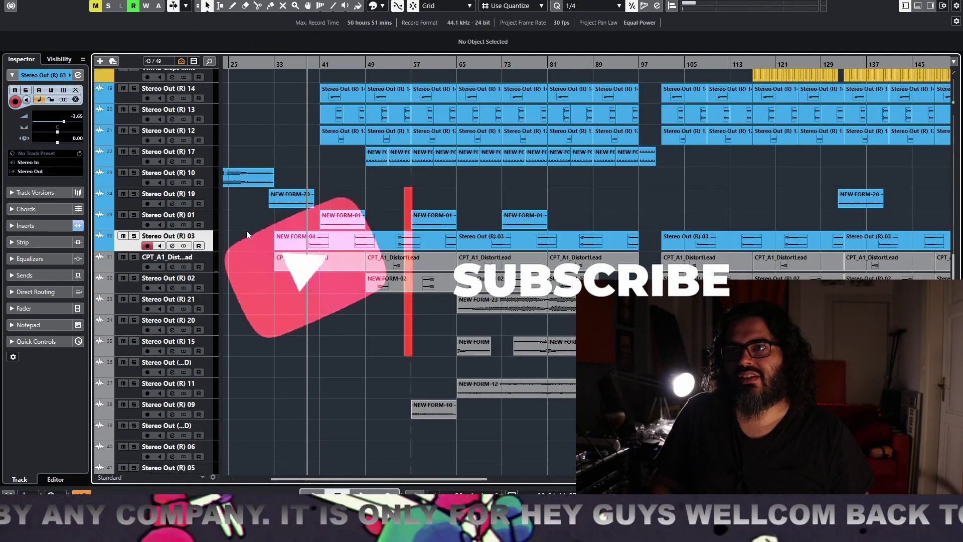
- Select the CPT_A1_DistortLead and Stereo Out (R) 02 tracks and colour them blue
{"action": "left_click", "coordinate": [206, 263]}
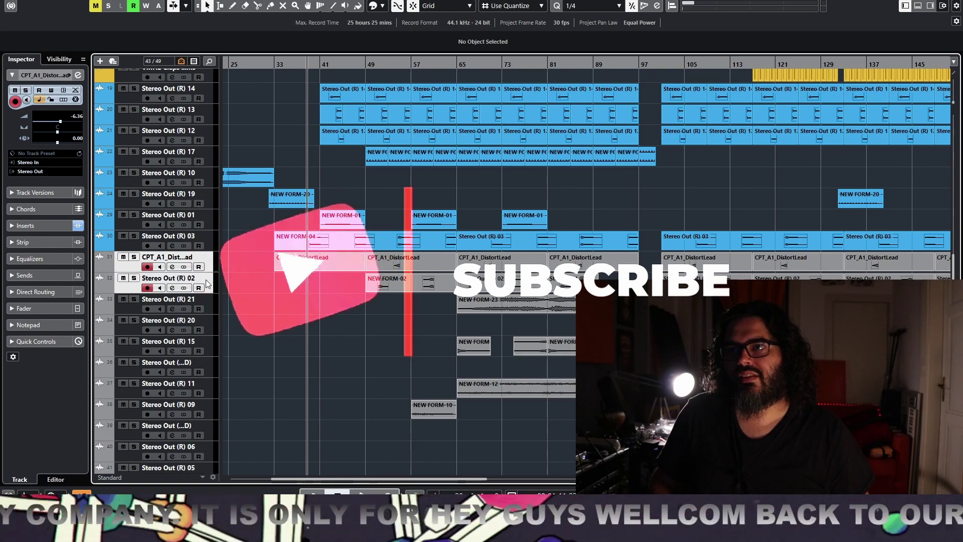
{"action": "left_click", "coordinate": [170, 279], "text": "shift"}
{"action": "left_click", "coordinate": [382, 6]}
{"action": "left_click", "coordinate": [395, 49]}
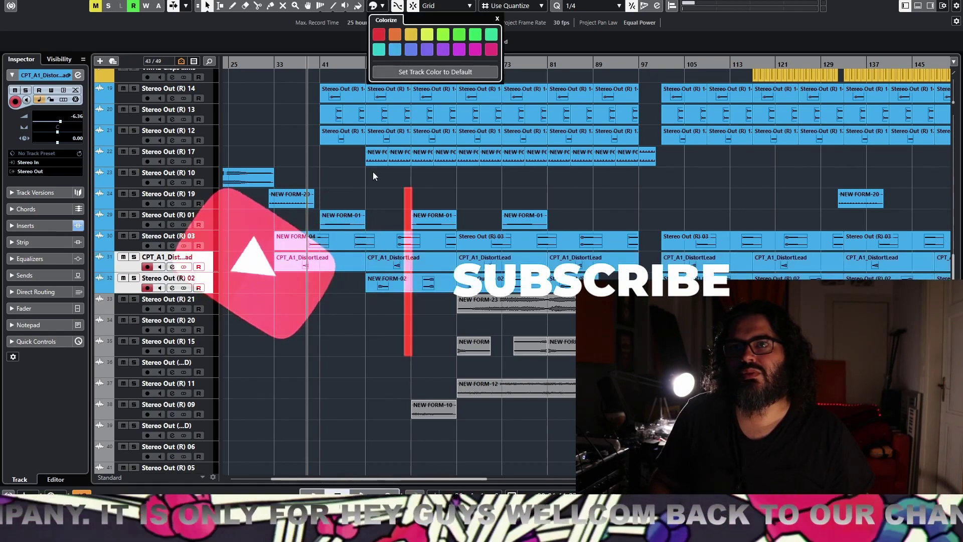
- Play the mix, solo the Stereo Out (R) 03 track, and open its NEW FORM-04 part in the editor with both clips in view
{"action": "key", "text": "space"}
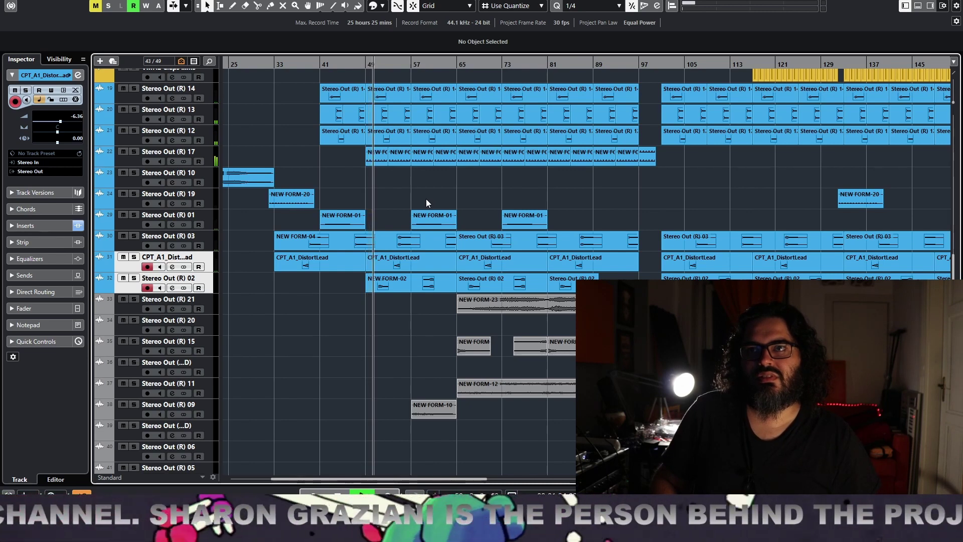
{"action": "left_click", "coordinate": [134, 236]}
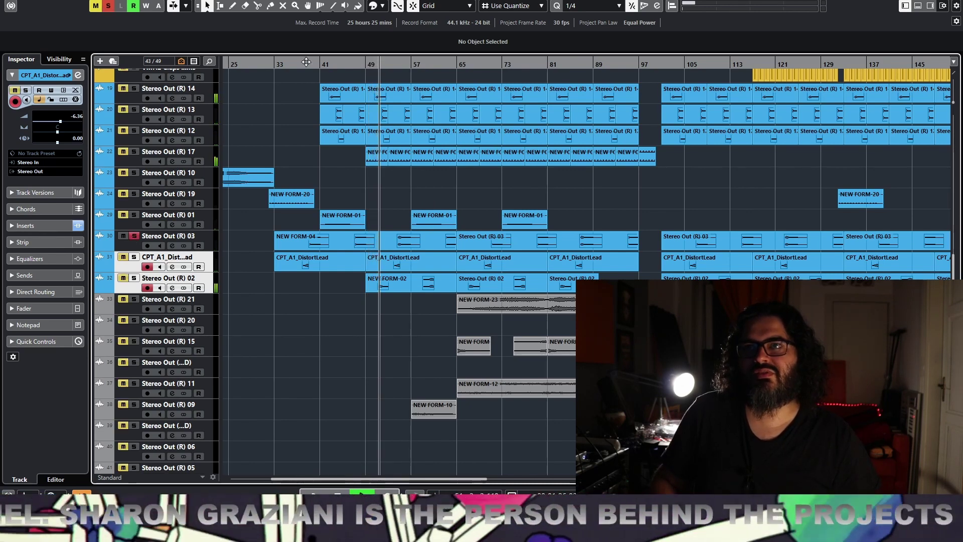
{"action": "left_click", "coordinate": [377, 245]}
{"action": "double_click", "coordinate": [378, 245]}
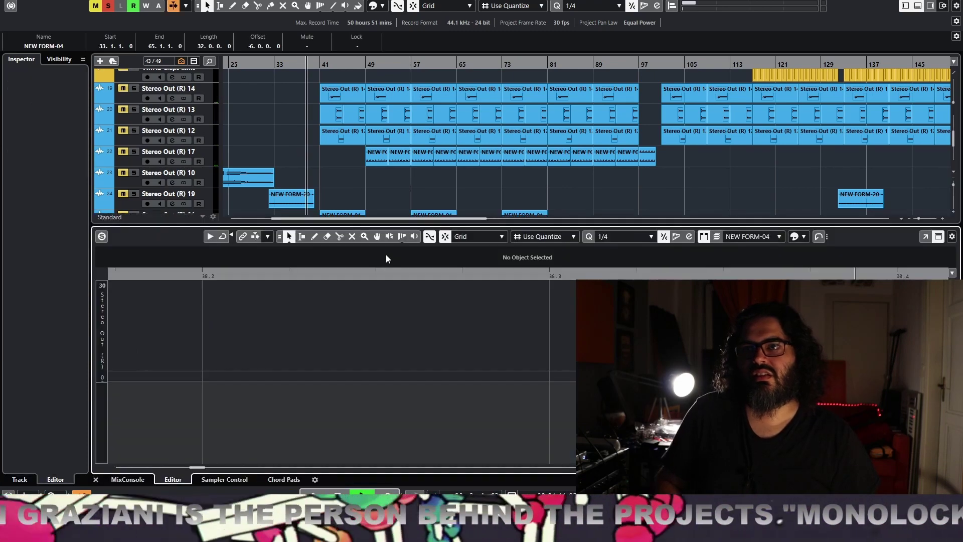
{"action": "scroll", "coordinate": [534, 287], "scroll_direction": "down", "scroll_amount": 6}
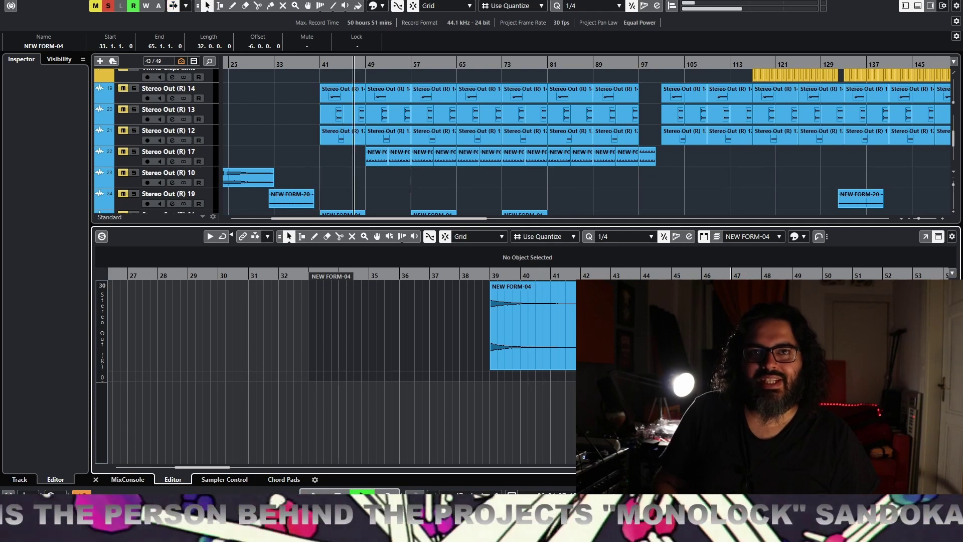
{"action": "scroll", "coordinate": [534, 287], "scroll_direction": "down", "scroll_amount": 3}
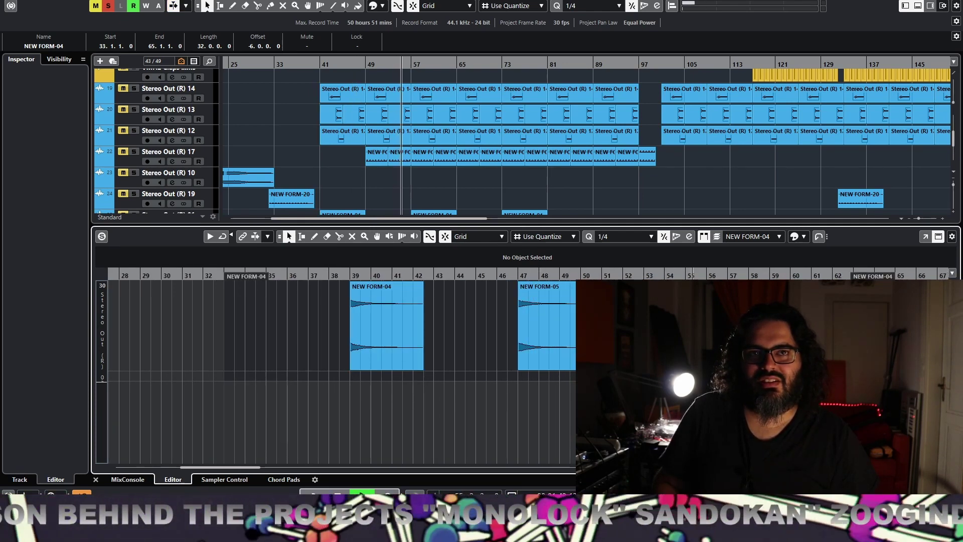
- Extend the start of the NEW FORM-04 clip back to 38.2.4.119 and play it from about bar 38
{"action": "key", "text": "space"}
{"action": "left_click_drag", "start_coordinate": [350, 369], "coordinate": [260, 366]}
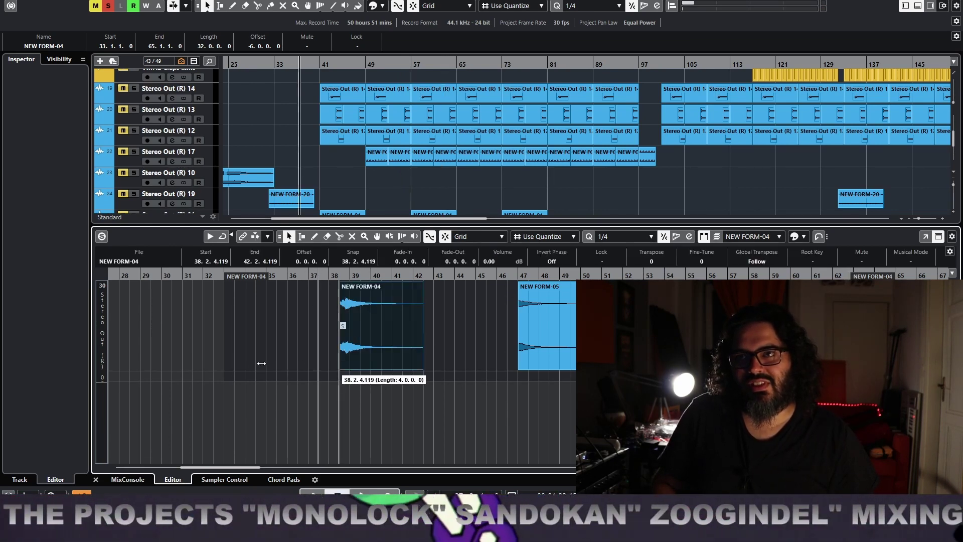
{"action": "left_click", "coordinate": [336, 274]}
{"action": "key", "text": "space"}
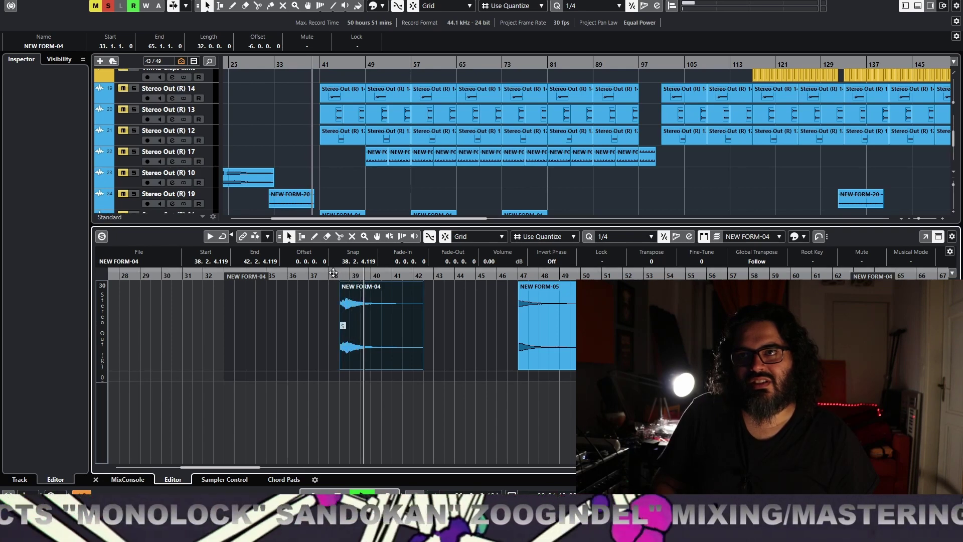
{"action": "key", "text": "h"}
{"action": "key", "text": "h"}
{"action": "key", "text": "space"}
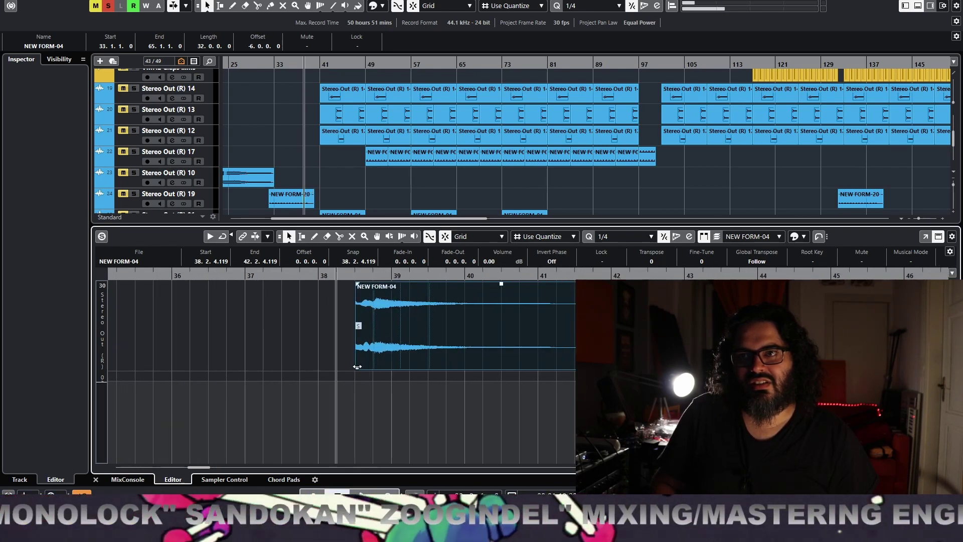
- Trim the start of the NEW FORM-04 clip to 39.1.1.0
{"action": "left_click_drag", "start_coordinate": [356, 368], "coordinate": [387, 369]}
{"action": "key", "text": "g"}
{"action": "key", "text": "g"}
{"action": "key", "text": "g"}
{"action": "key", "text": "g"}
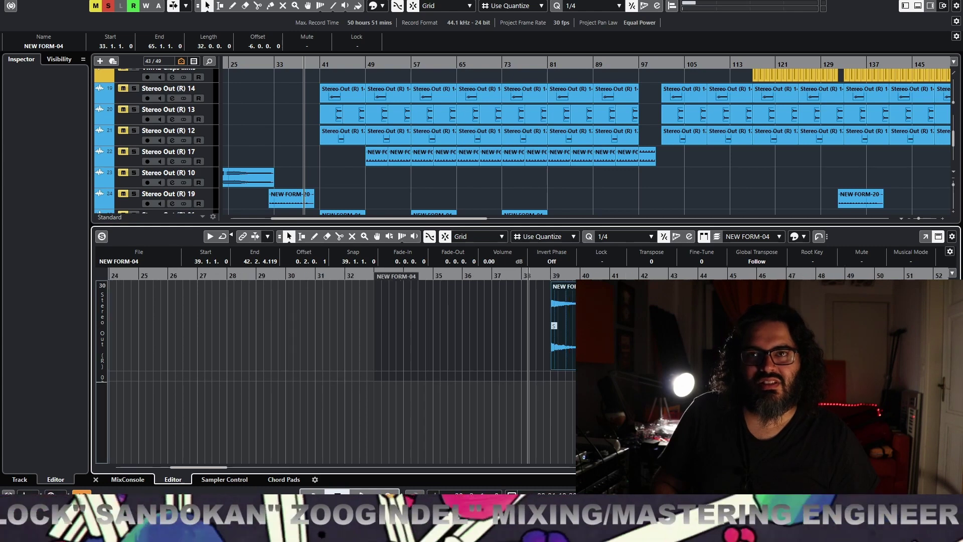
- Try the NEW FORM-05 clip with its start extended to 46.2.4.119, and trim the start back to bar 47
{"action": "left_click", "coordinate": [741, 275]}
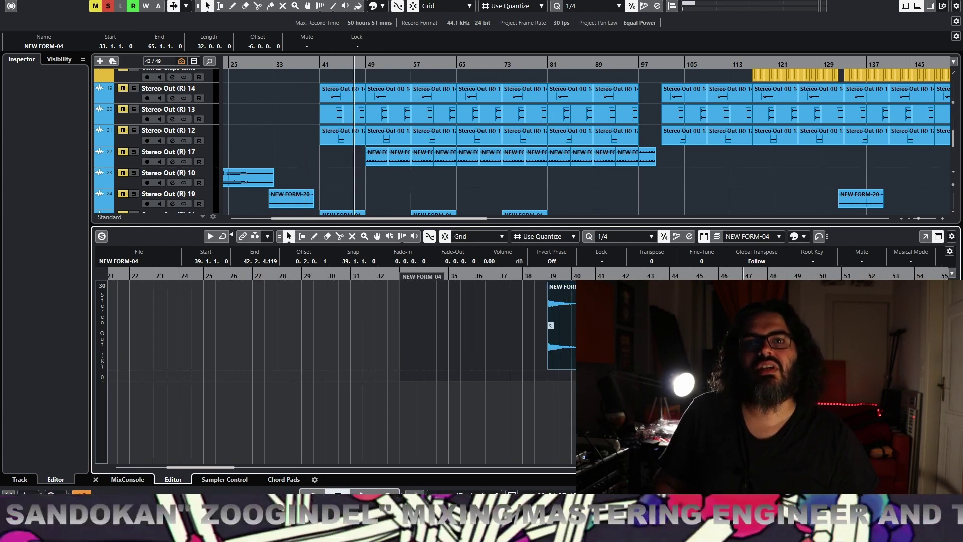
{"action": "key", "text": "Right"}
{"action": "key", "text": "alt+space"}
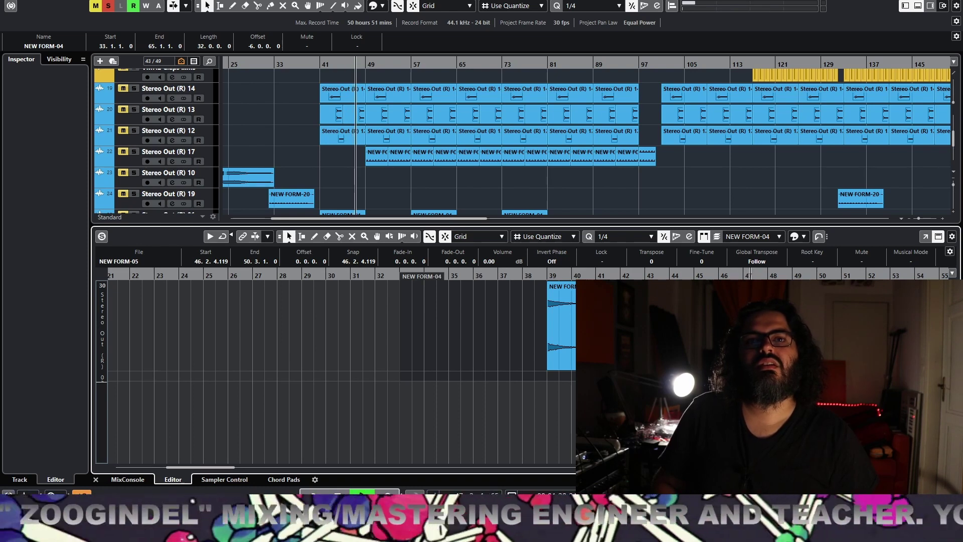
{"action": "key", "text": "alt+Right"}
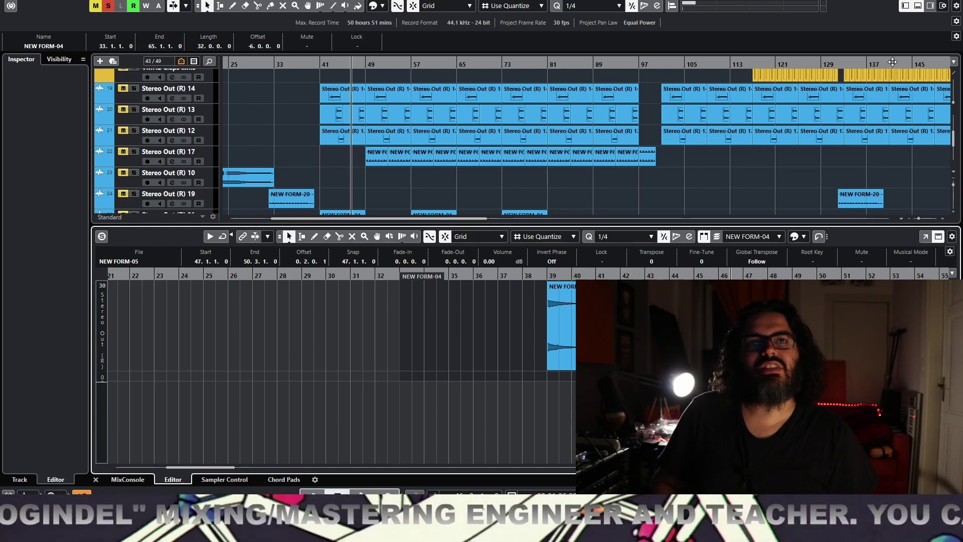
- Close the editor and clear the solo on the Stereo Out (R) 03 track
{"action": "left_click", "coordinate": [918, 5]}
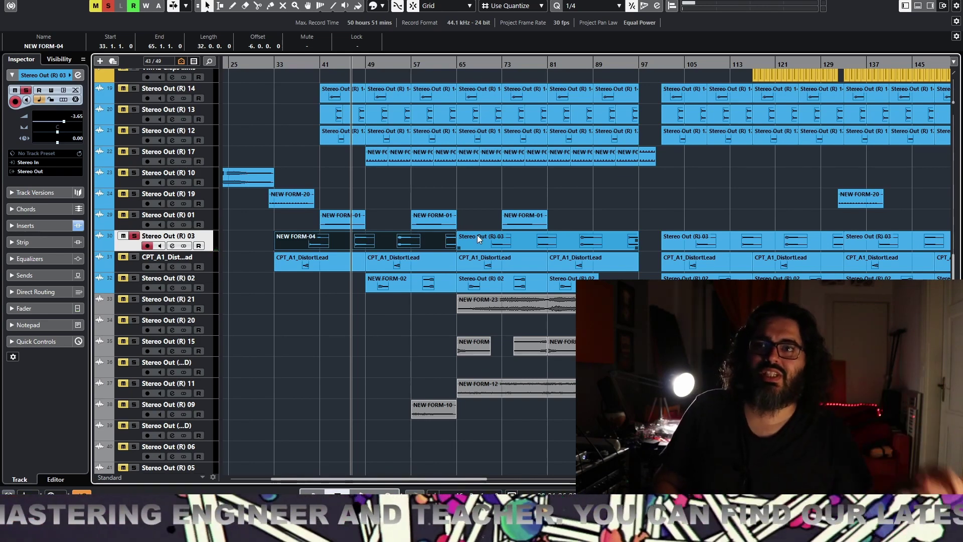
{"action": "key", "text": "s"}
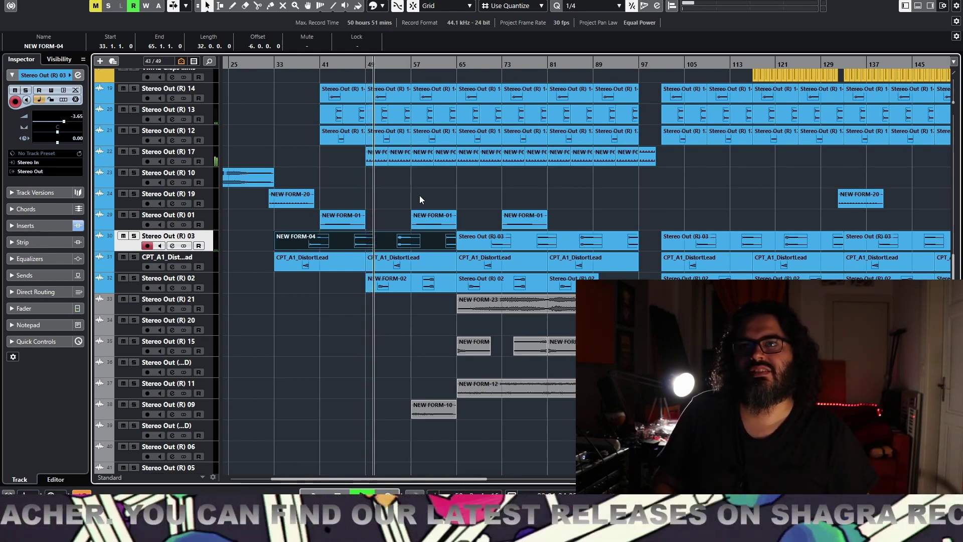
- Open the NEW FORM-02 part in the editor, play its second clip from near bar 59, and close the editor
{"action": "left_click", "coordinate": [394, 286]}
{"action": "double_click", "coordinate": [394, 286]}
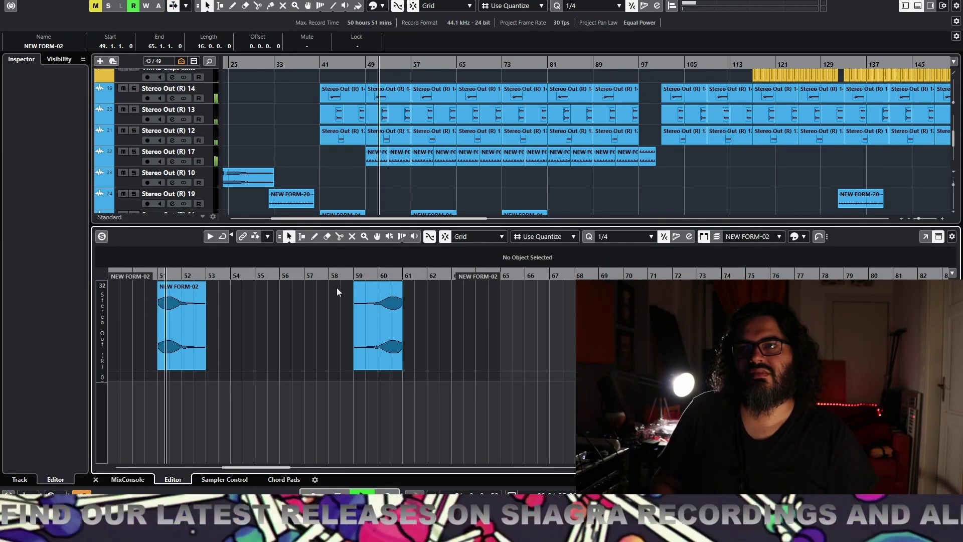
{"action": "left_click", "coordinate": [359, 275]}
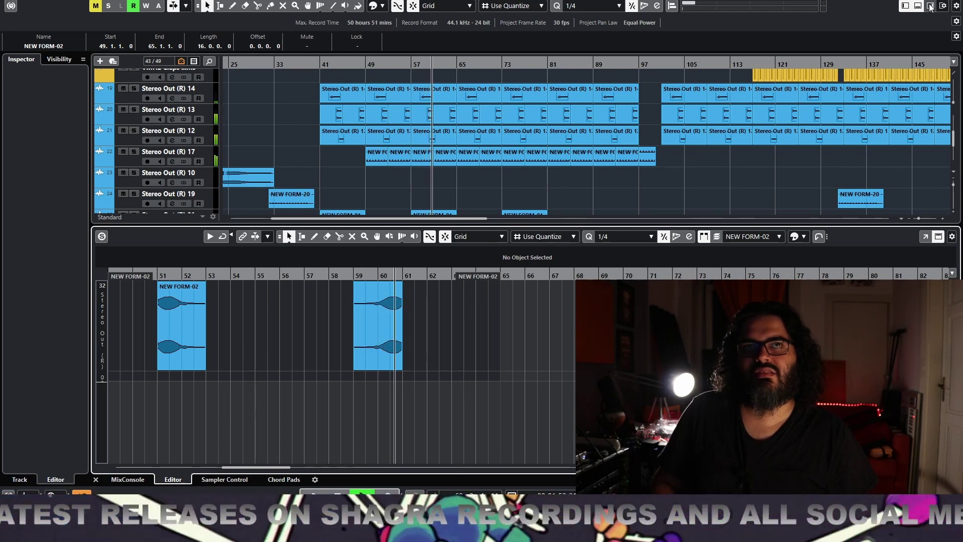
{"action": "key", "text": "ctrl+e"}
{"action": "key", "text": "space"}
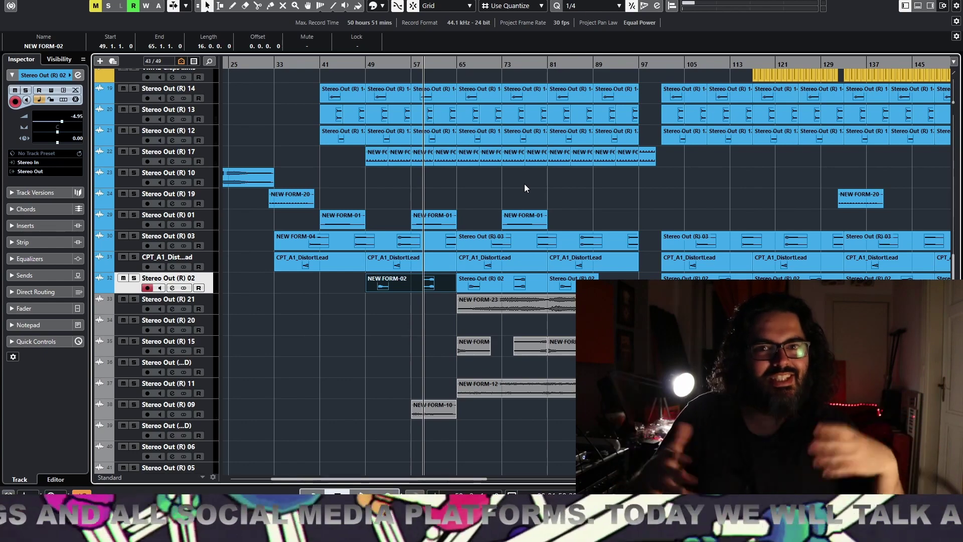
- Solo the Stereo Out (R) 09 track during playback and move it directly below Stereo Out (R) 02
{"action": "key", "text": "space"}
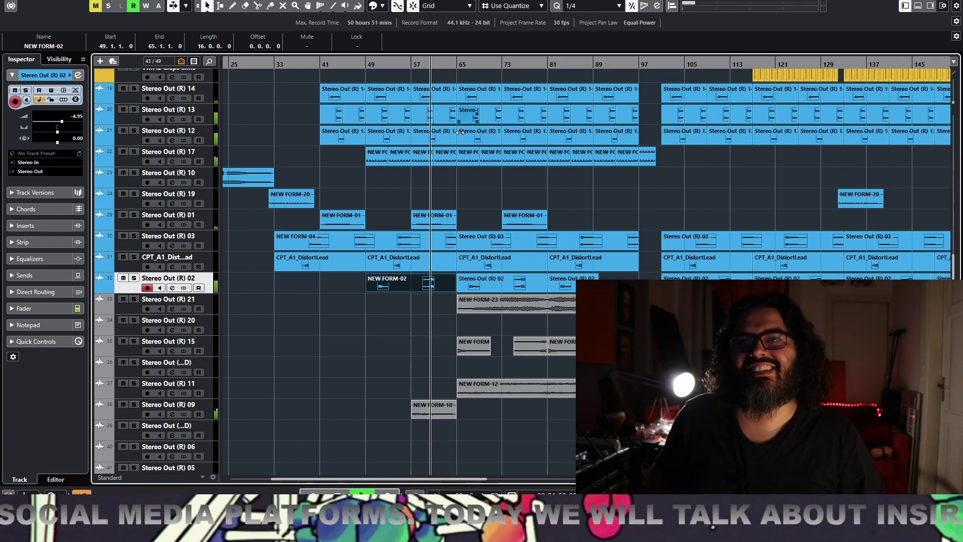
{"action": "left_click", "coordinate": [149, 306]}
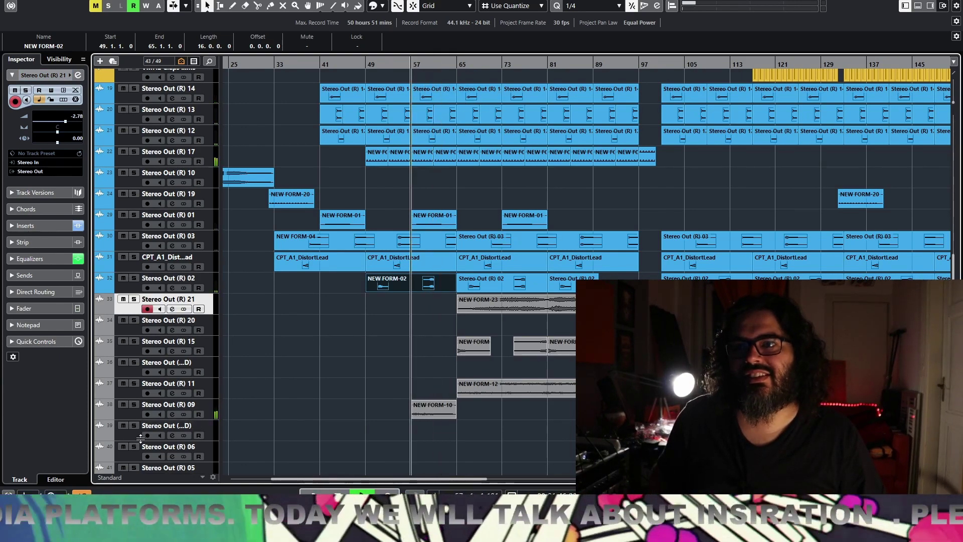
{"action": "left_click", "coordinate": [134, 404]}
{"action": "left_click_drag", "start_coordinate": [133, 414], "coordinate": [149, 316]}
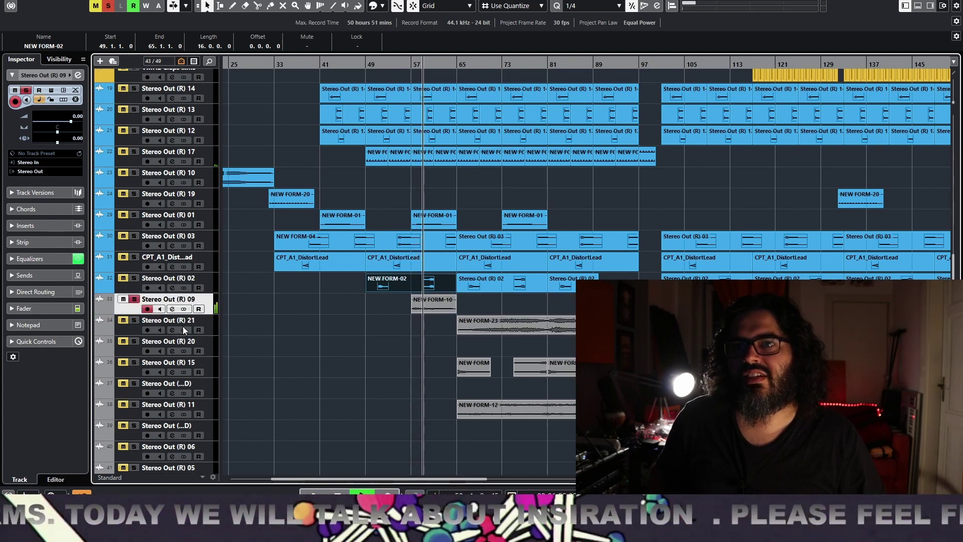
- Colour the Stereo Out (R) 09 track blue and play it soloed from just before bar 57
{"action": "left_click", "coordinate": [382, 5]}
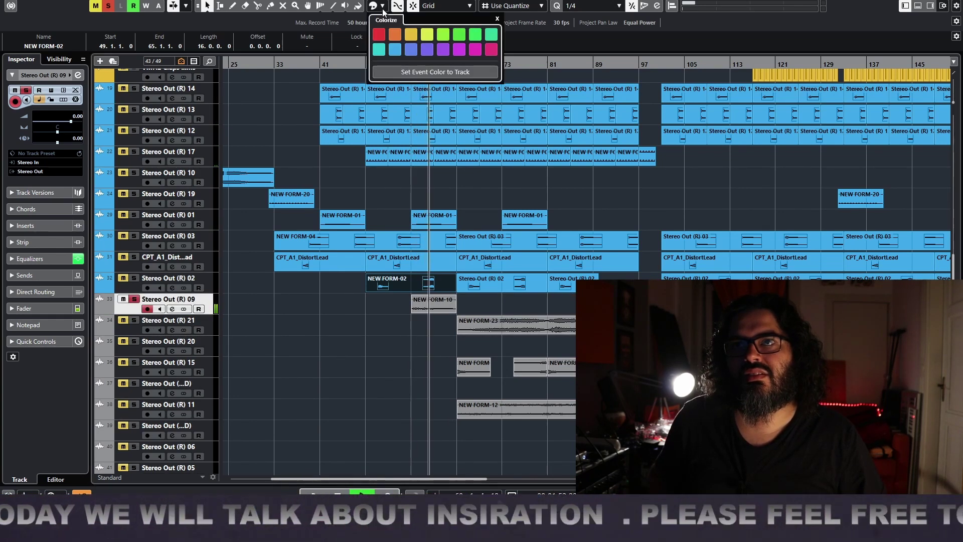
{"action": "left_click", "coordinate": [396, 314]}
{"action": "left_click", "coordinate": [303, 320]}
{"action": "left_click", "coordinate": [383, 6]}
{"action": "left_click", "coordinate": [395, 39]}
{"action": "left_click", "coordinate": [358, 306]}
{"action": "left_click", "coordinate": [409, 65]}
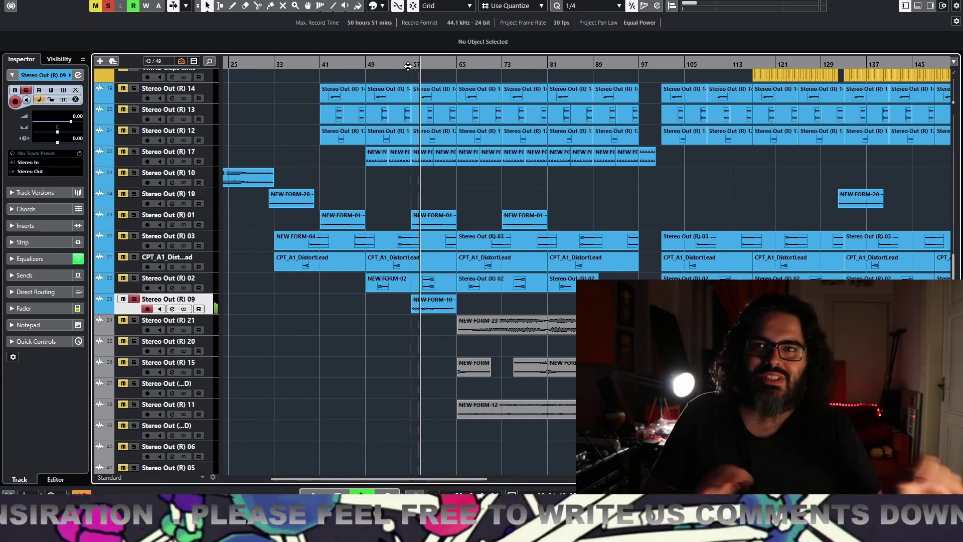
- Clear the solo on Stereo Out (R) 09 and play the mix from just before bar 57
{"action": "key", "text": "space"}
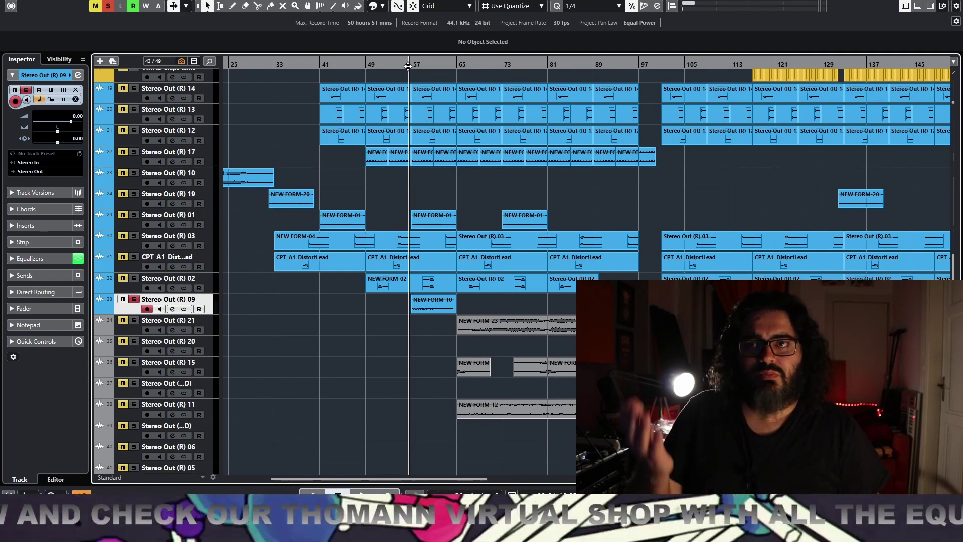
{"action": "left_click", "coordinate": [134, 300]}
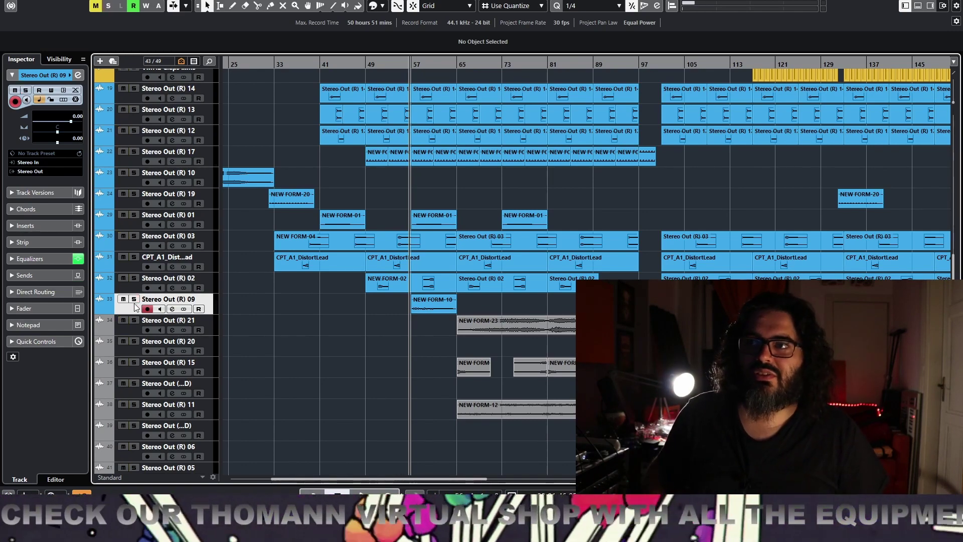
{"action": "key", "text": "space"}
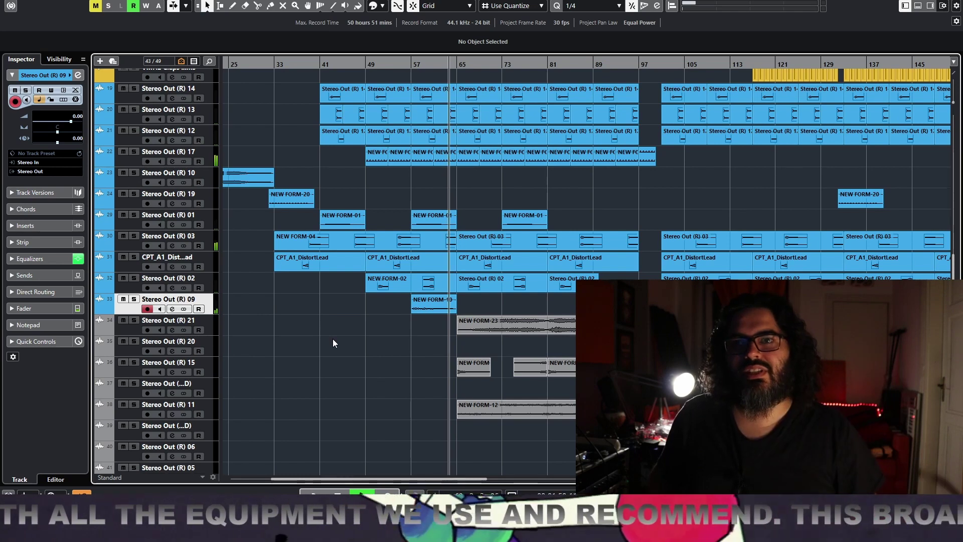
- Solo the Stereo Out (R) 15 track and move it directly below Stereo Out (R) 09
{"action": "left_click", "coordinate": [134, 362]}
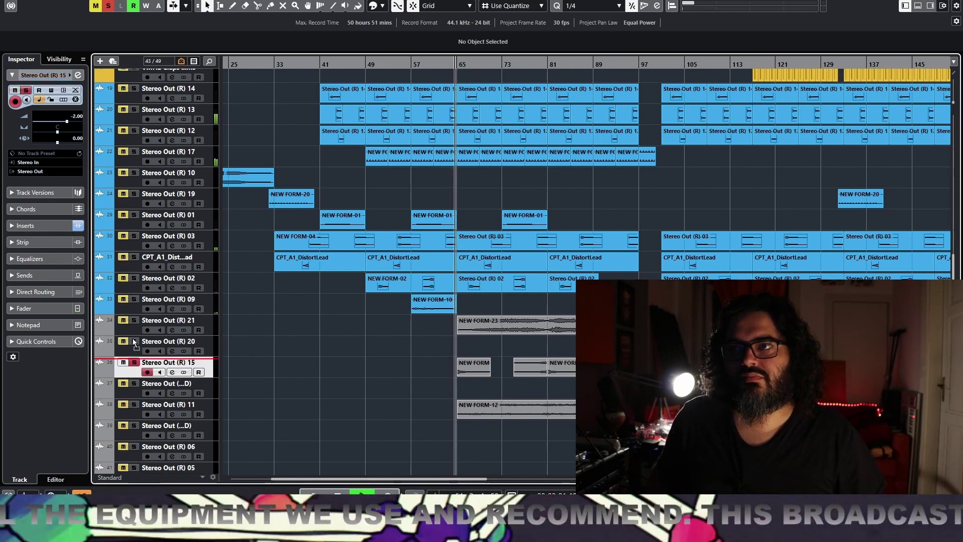
{"action": "left_click_drag", "start_coordinate": [168, 364], "coordinate": [207, 334]}
{"action": "left_click_drag", "start_coordinate": [138, 310], "coordinate": [165, 335]}
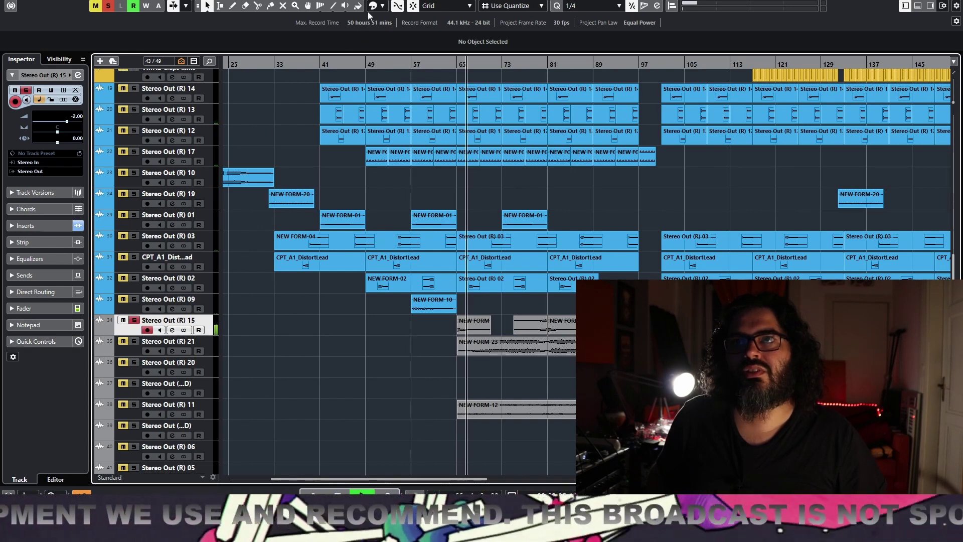
- Colour the Stereo Out (R) 15 track blue and clear its solo
{"action": "left_click", "coordinate": [384, 6]}
{"action": "left_click", "coordinate": [395, 52]}
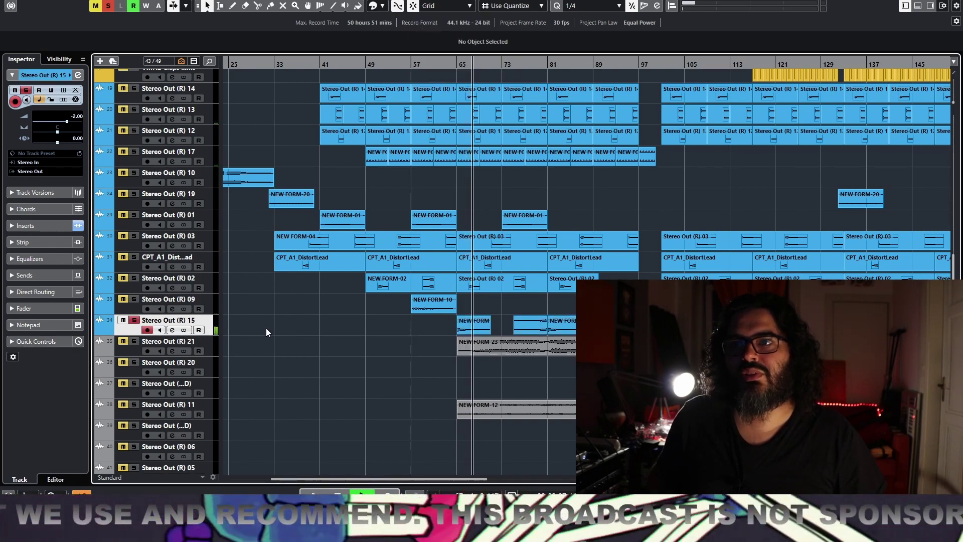
{"action": "left_click", "coordinate": [134, 321]}
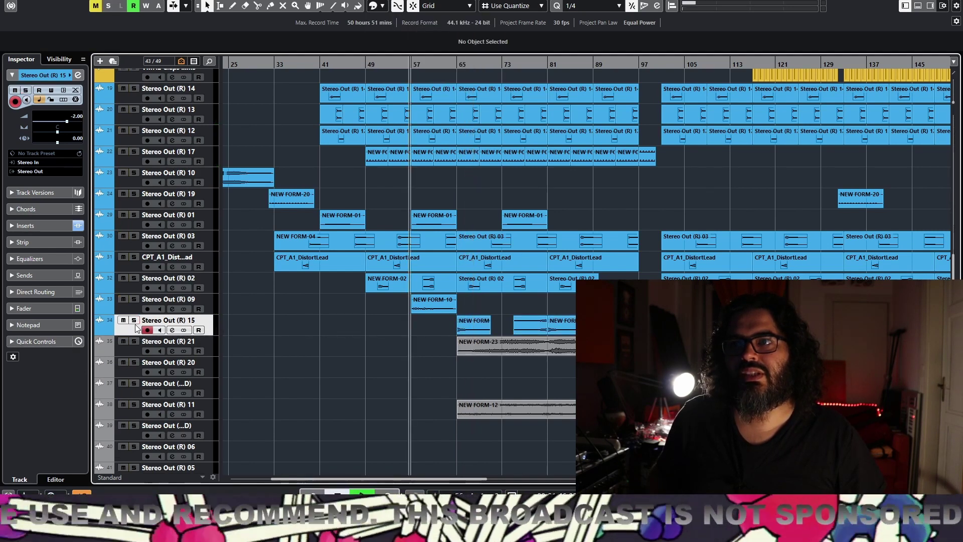
- Play the mix from near bar 63 and look over the kick, bass, percussion and lead tracks in the arrangement
{"action": "left_click", "coordinate": [448, 62]}
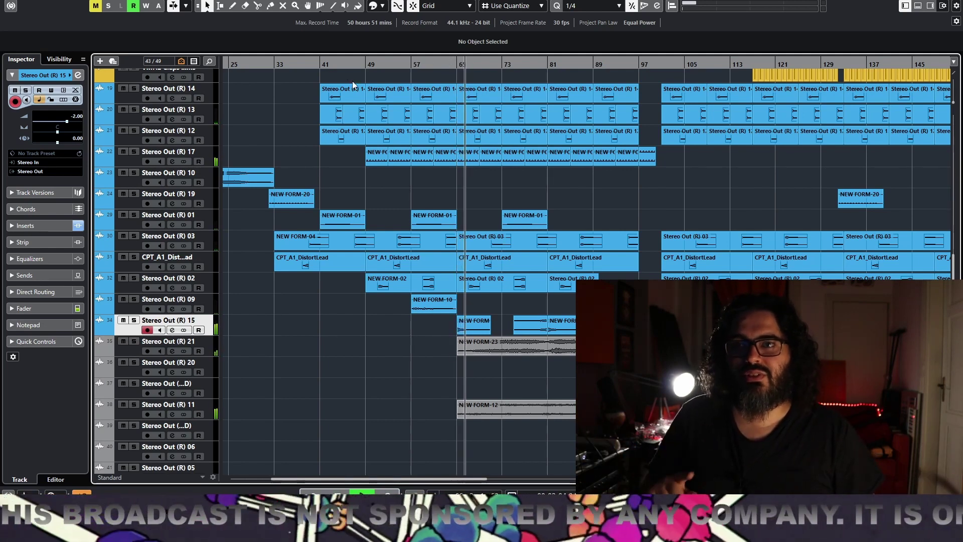
{"action": "key", "text": "space"}
{"action": "key", "text": "s"}
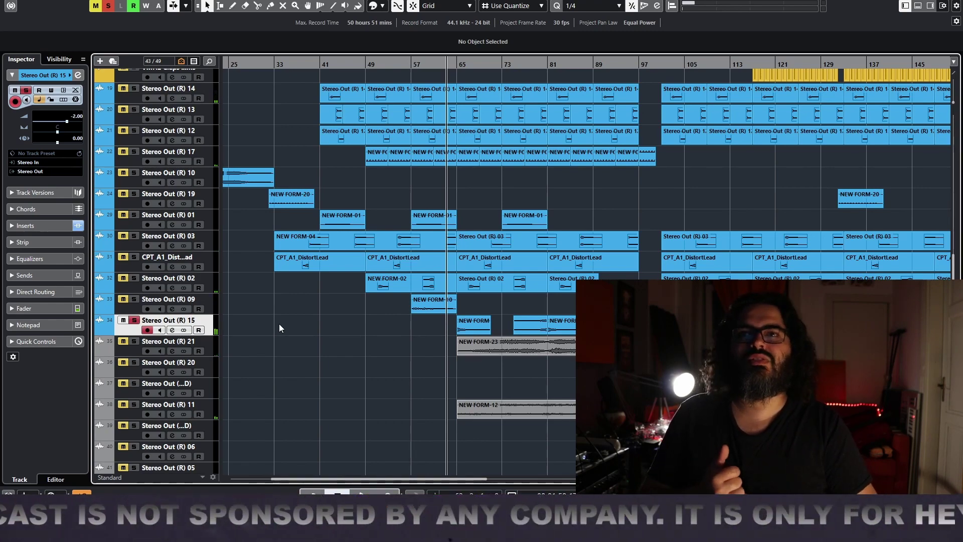
{"action": "scroll", "coordinate": [279, 324], "scroll_direction": "up", "scroll_amount": 5}
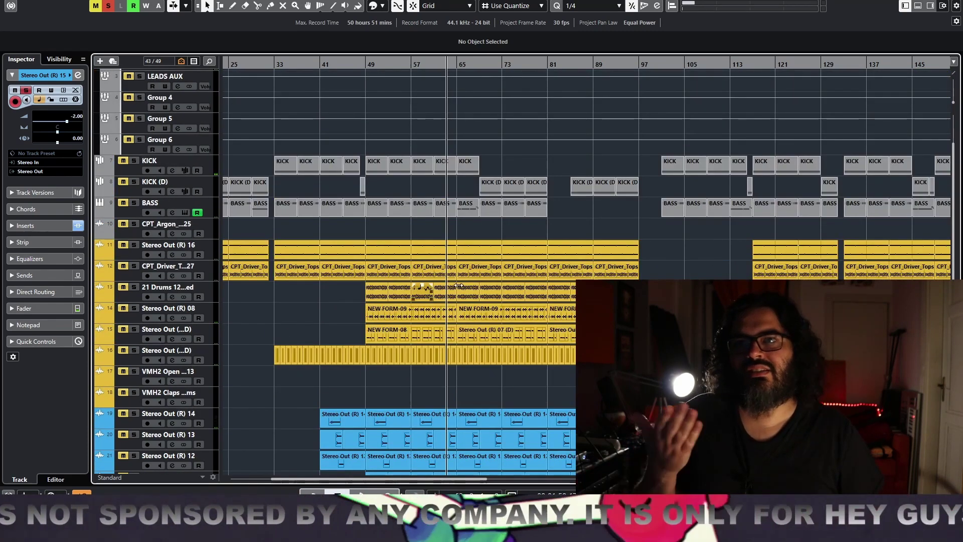
{"action": "scroll", "coordinate": [456, 255], "scroll_direction": "down", "scroll_amount": 3}
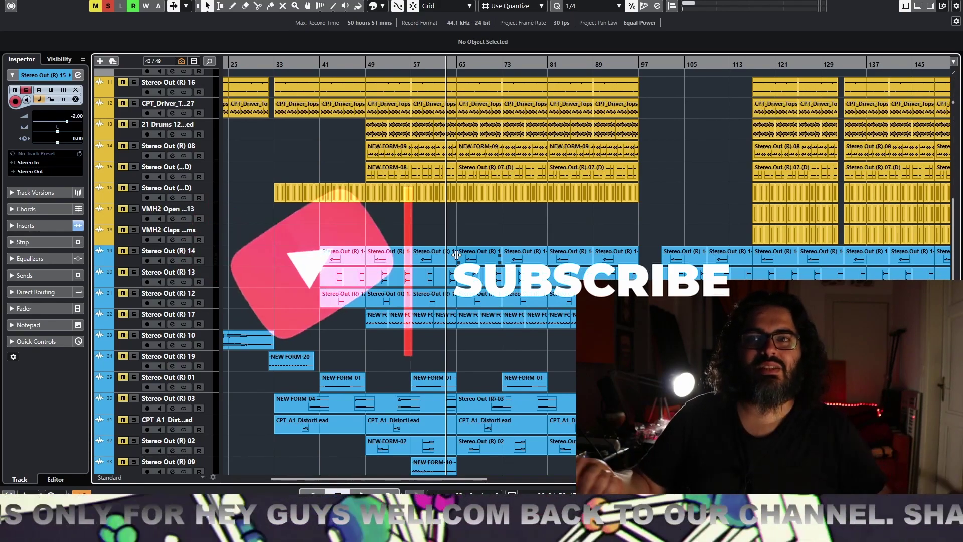
{"action": "scroll", "coordinate": [471, 235], "scroll_direction": "down", "scroll_amount": 3}
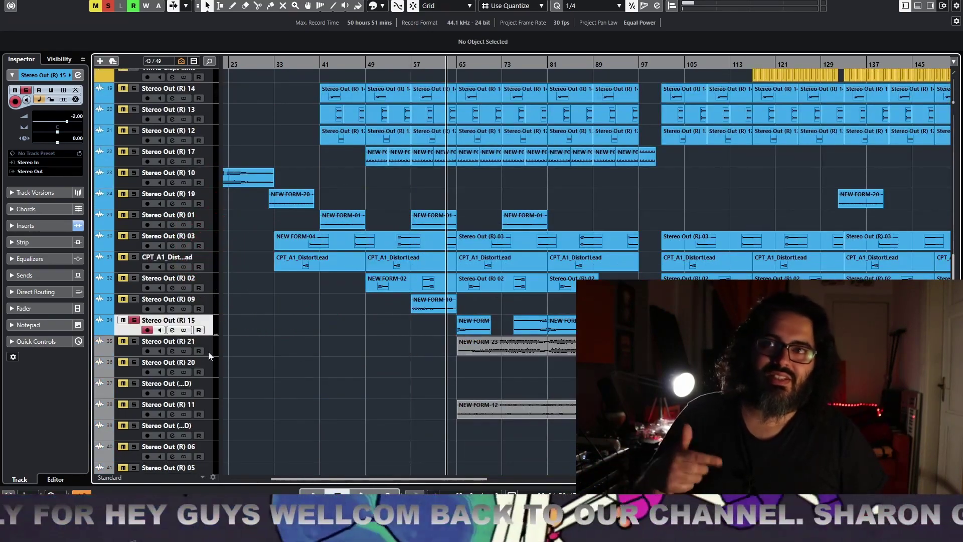
{"action": "left_click", "coordinate": [134, 321]}
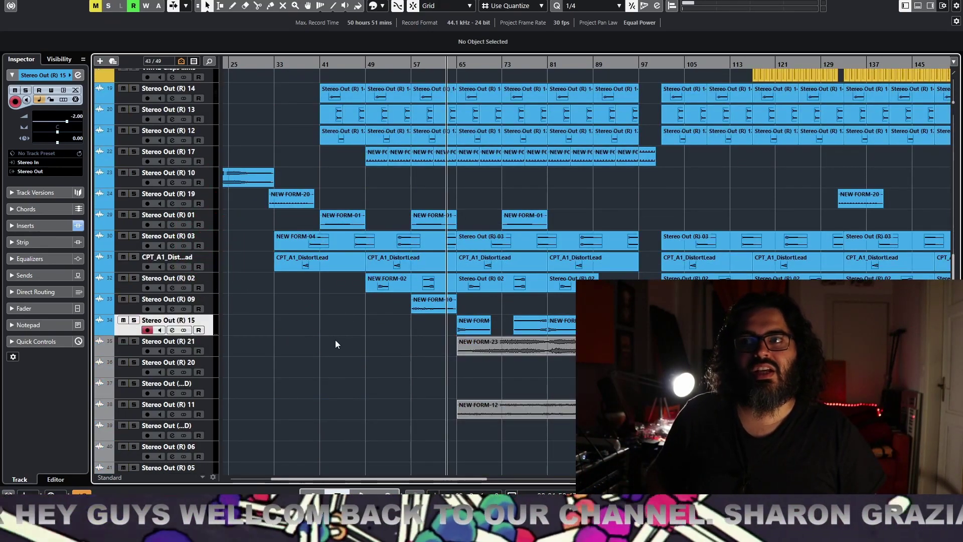
- Play the mix and move the Stereo Out (R) 11 track directly below Stereo Out (R) 21
{"action": "key", "text": "space"}
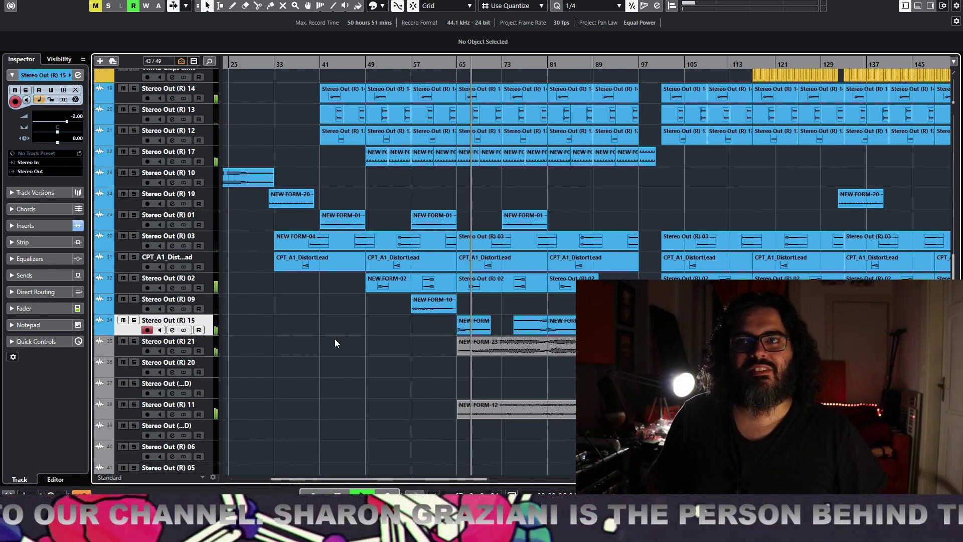
{"action": "left_click_drag", "start_coordinate": [133, 408], "coordinate": [137, 364]}
- Solo the Stereo Out (R) 21 track and colour it blue
{"action": "left_click", "coordinate": [134, 342]}
{"action": "left_click", "coordinate": [133, 349]}
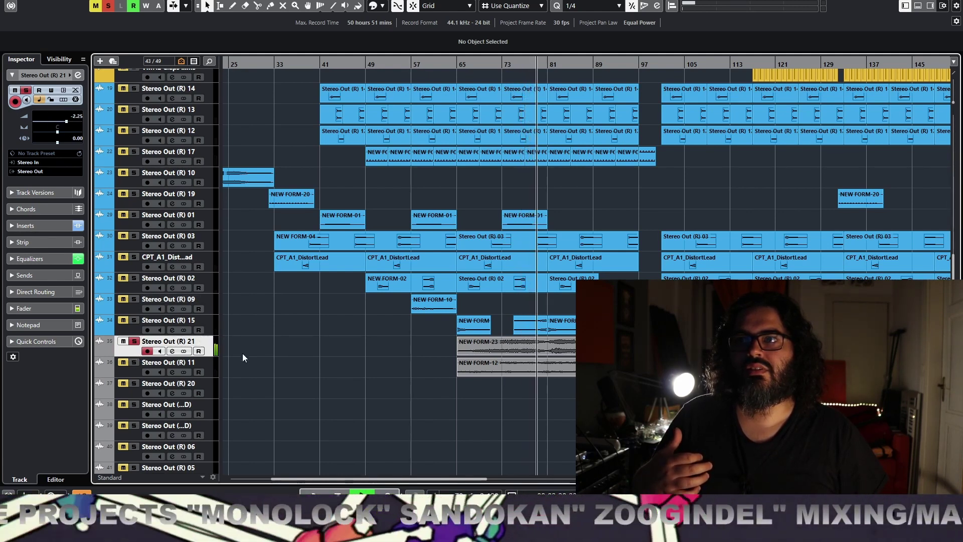
{"action": "left_click", "coordinate": [382, 6]}
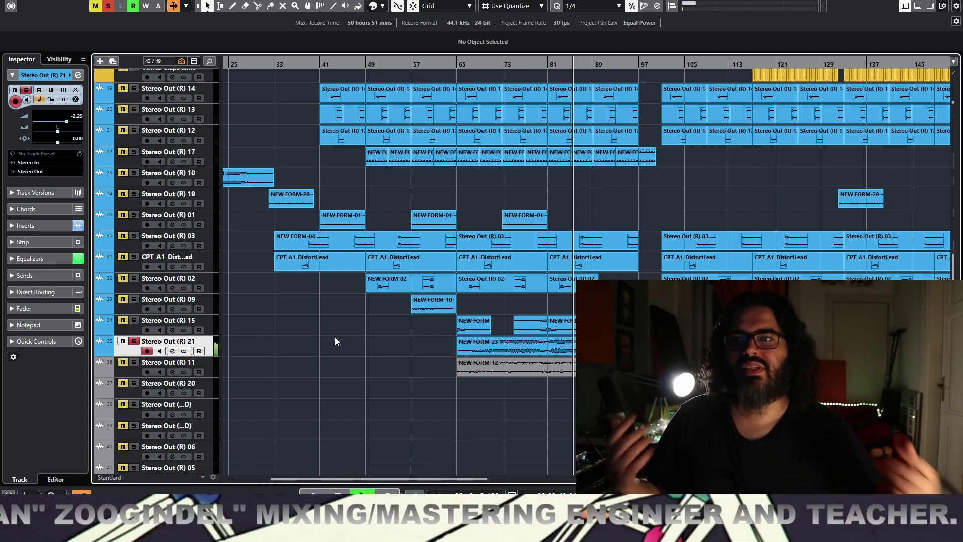
- Solo the BASSLIEN AUX and DRUMS AUX groups and the 21 Drums track alongside Stereo Out (R) 21
{"action": "scroll", "coordinate": [123, 306], "scroll_direction": "up", "scroll_amount": 10}
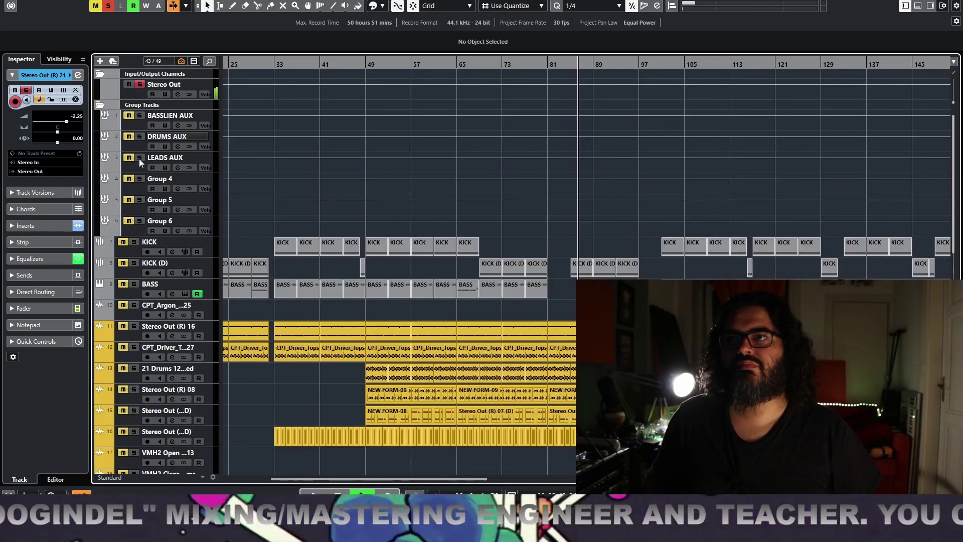
{"action": "left_click", "coordinate": [139, 116]}
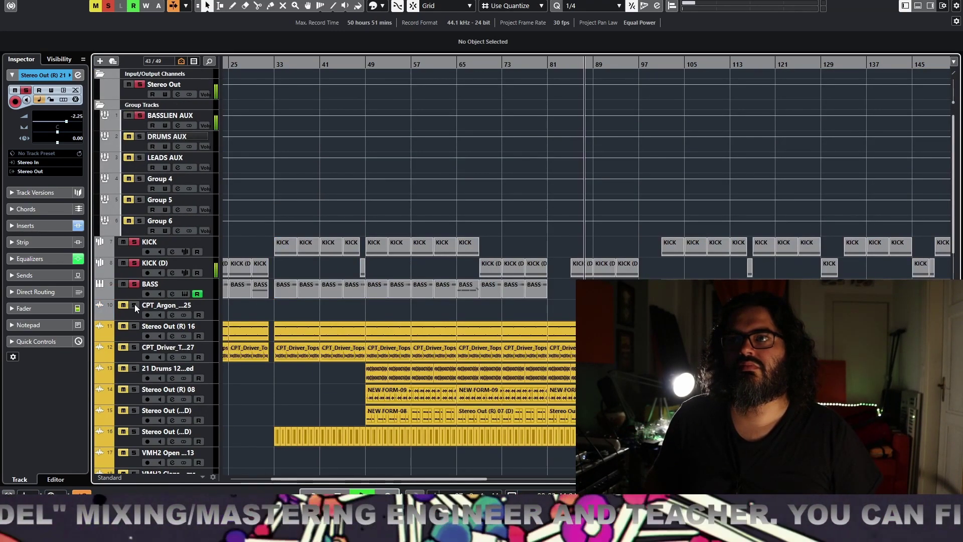
{"action": "left_click", "coordinate": [140, 138]}
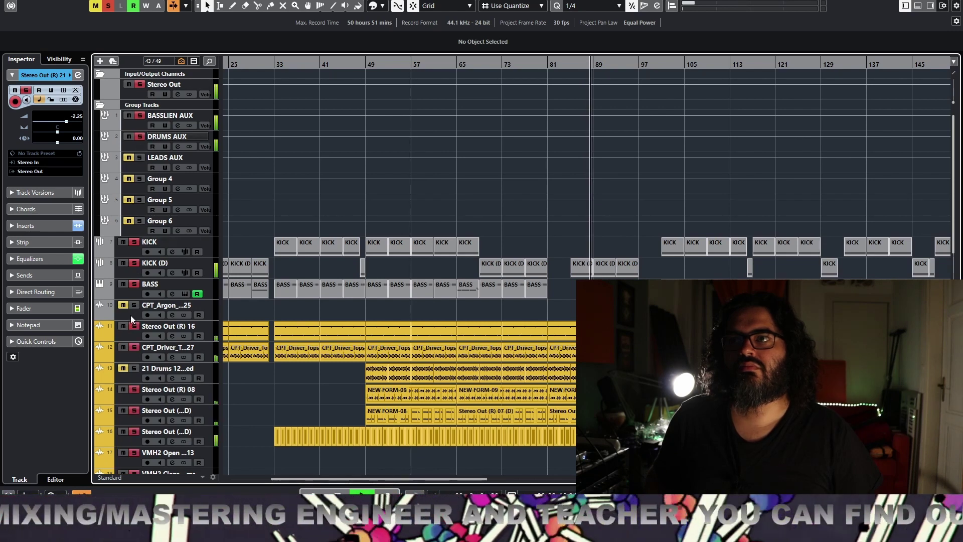
{"action": "left_click", "coordinate": [131, 379]}
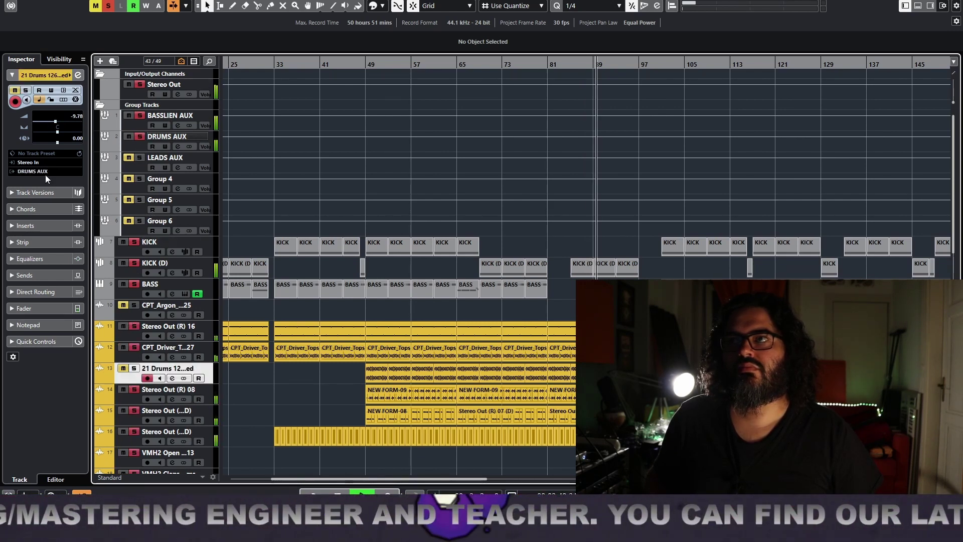
{"action": "left_click", "coordinate": [134, 369]}
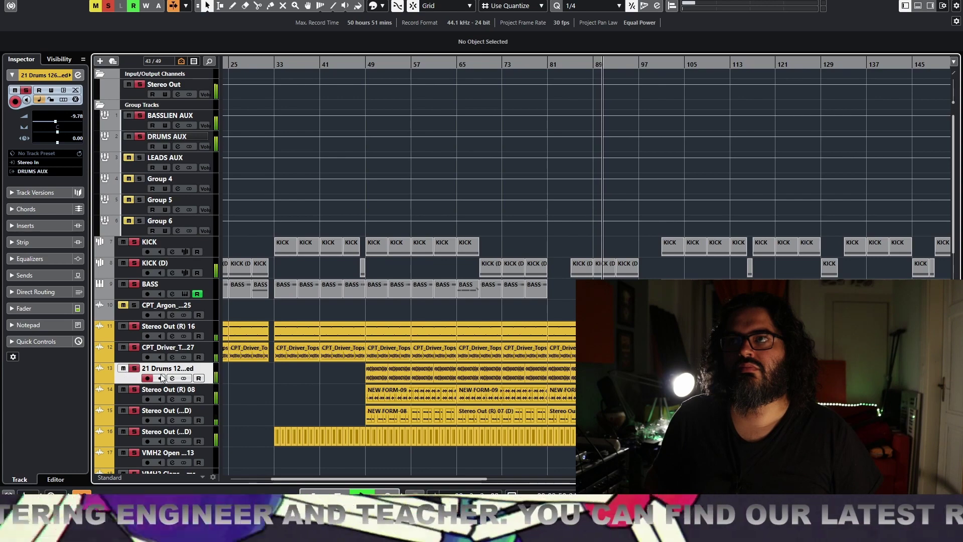
- Play the soloed layers from about bar 68 and look over the full length of the arrangement
{"action": "scroll", "coordinate": [256, 374], "scroll_direction": "down", "scroll_amount": 8}
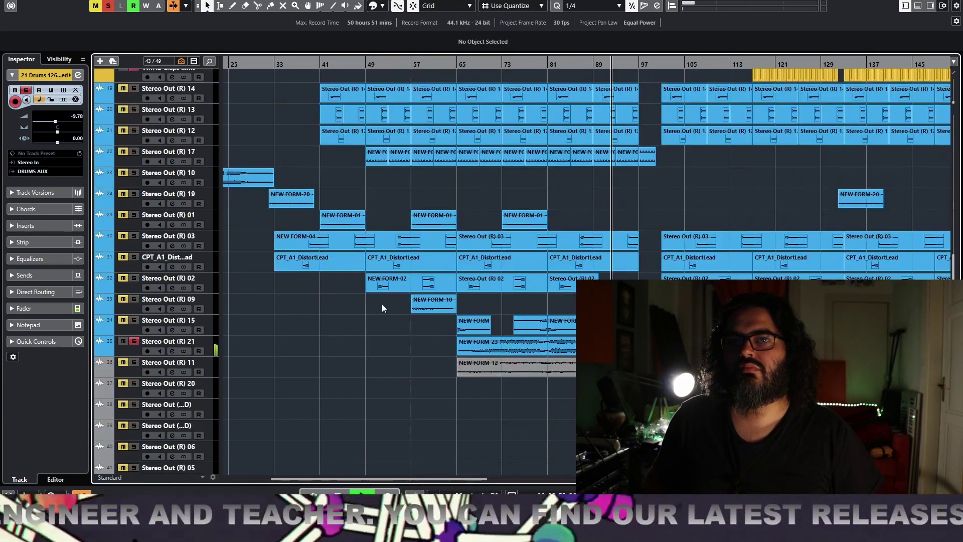
{"action": "scroll", "coordinate": [383, 304], "scroll_direction": "up", "scroll_amount": 5}
{"action": "left_click", "coordinate": [474, 63]}
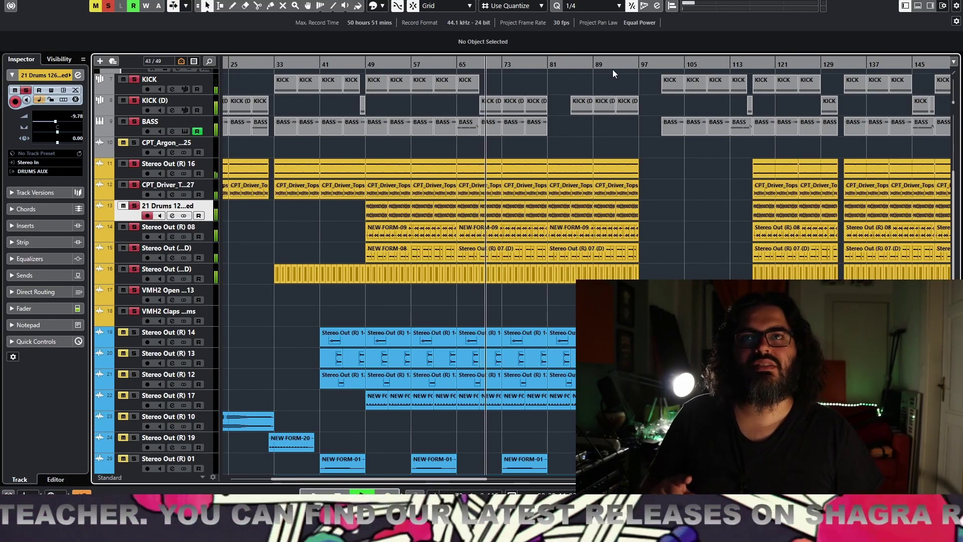
{"action": "key", "text": "g"}
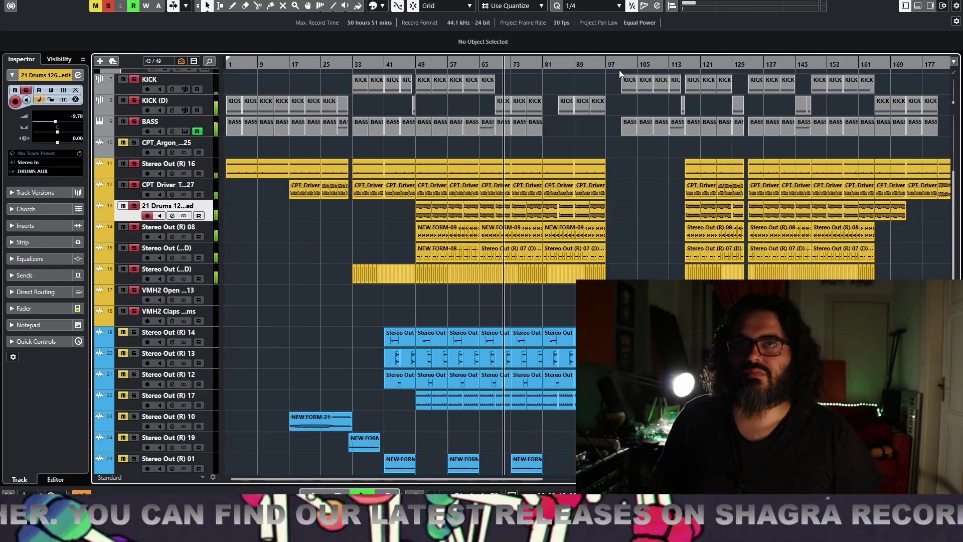
{"action": "key", "text": "g"}
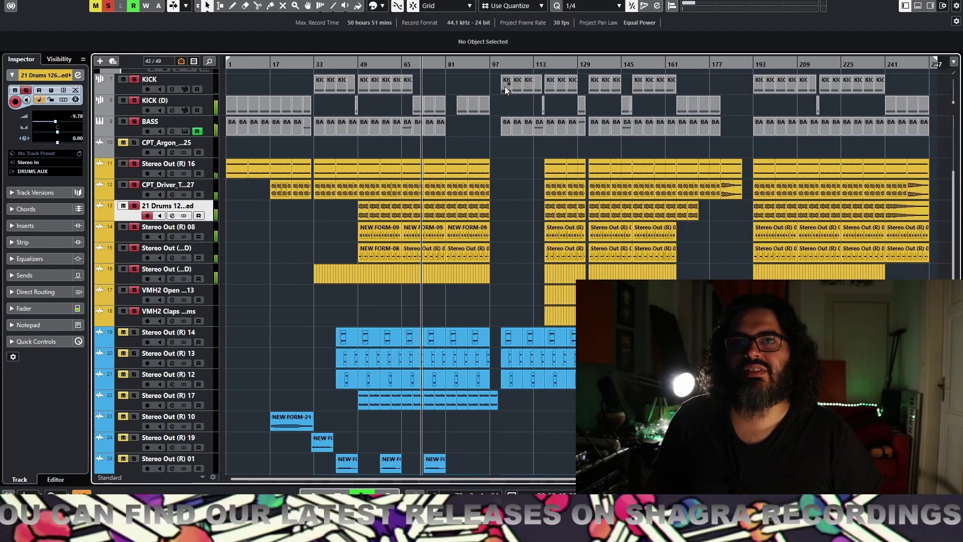
{"action": "scroll", "coordinate": [475, 80], "scroll_direction": "down", "scroll_amount": 6}
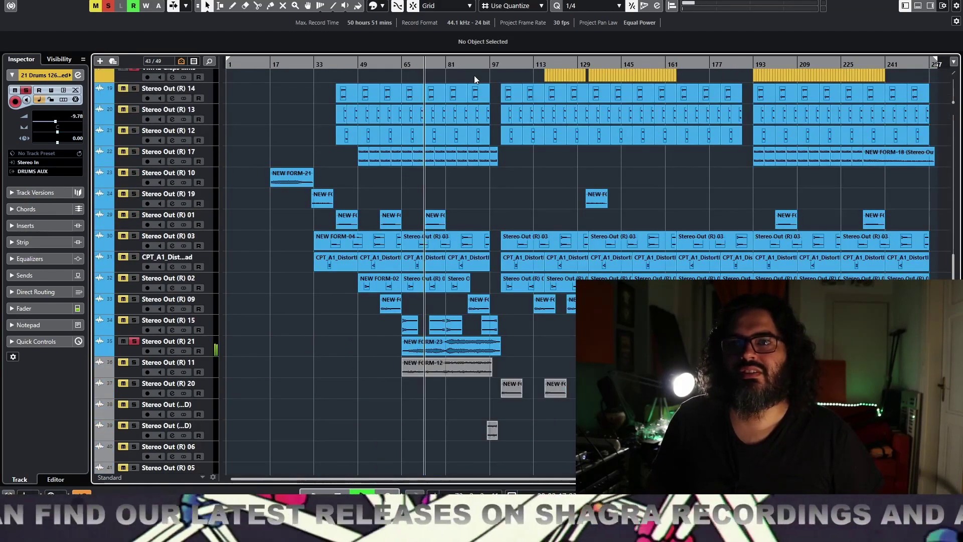
- Solo the Stereo Out (R) 11 track and colour it blue
{"action": "left_click", "coordinate": [134, 362]}
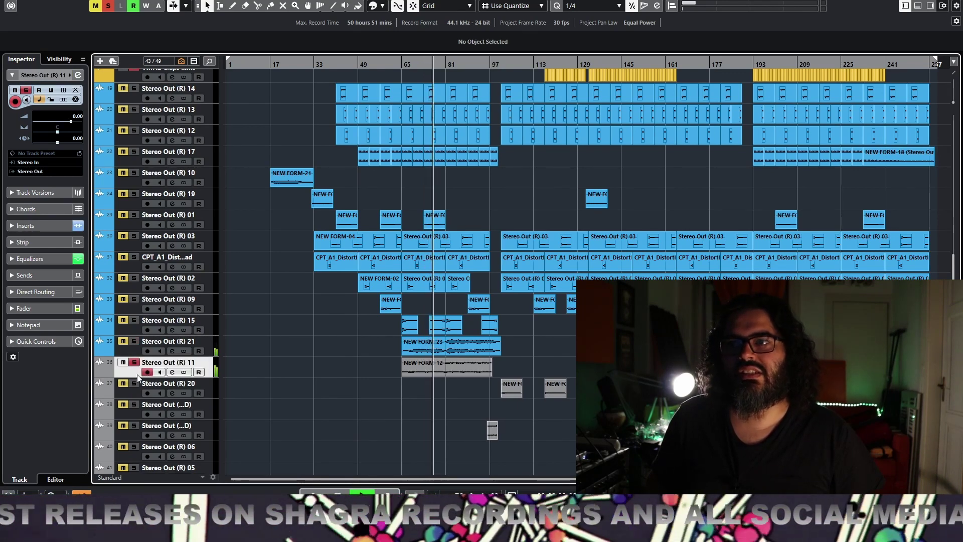
{"action": "left_click", "coordinate": [382, 5]}
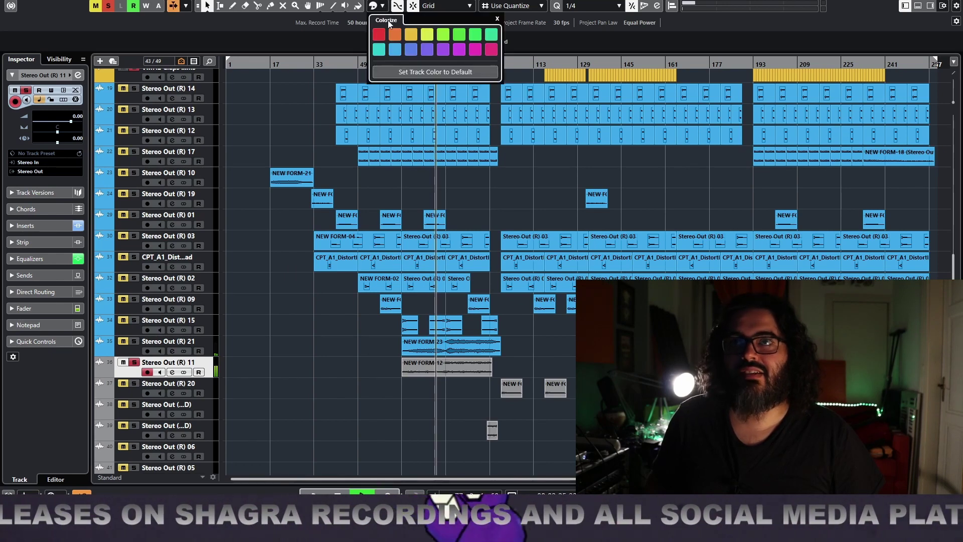
{"action": "left_click", "coordinate": [395, 49]}
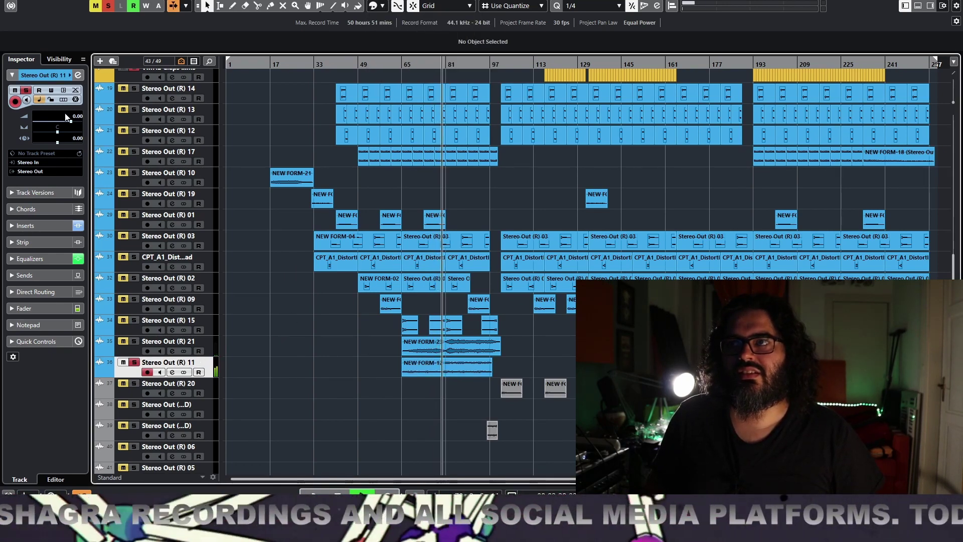
- Set the volume of the NEW FORM-12 clips on Stereo Out (R) 11 to 2.00 dB and clear the solos
{"action": "key", "text": "g"}
{"action": "left_click", "coordinate": [404, 368]}
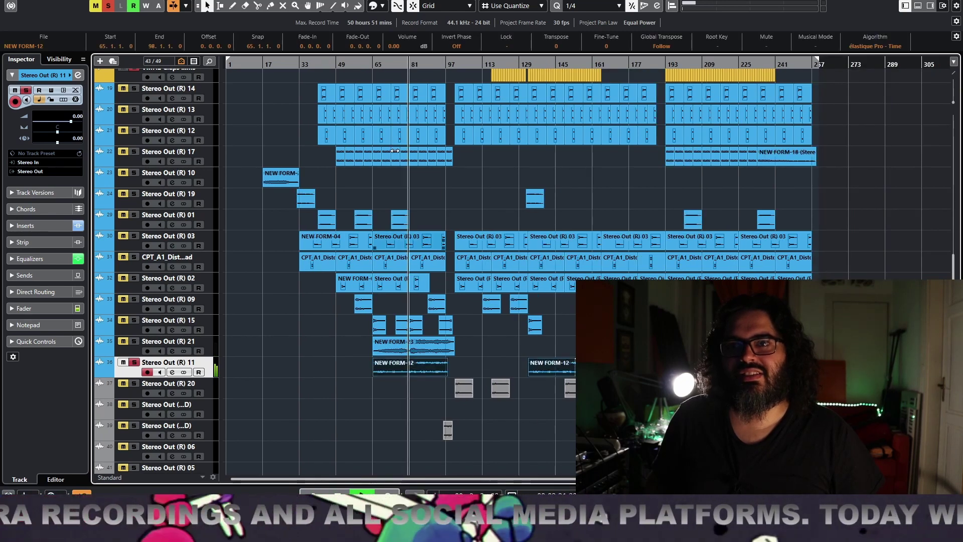
{"action": "scroll", "coordinate": [390, 47], "scroll_direction": "up", "scroll_amount": 2}
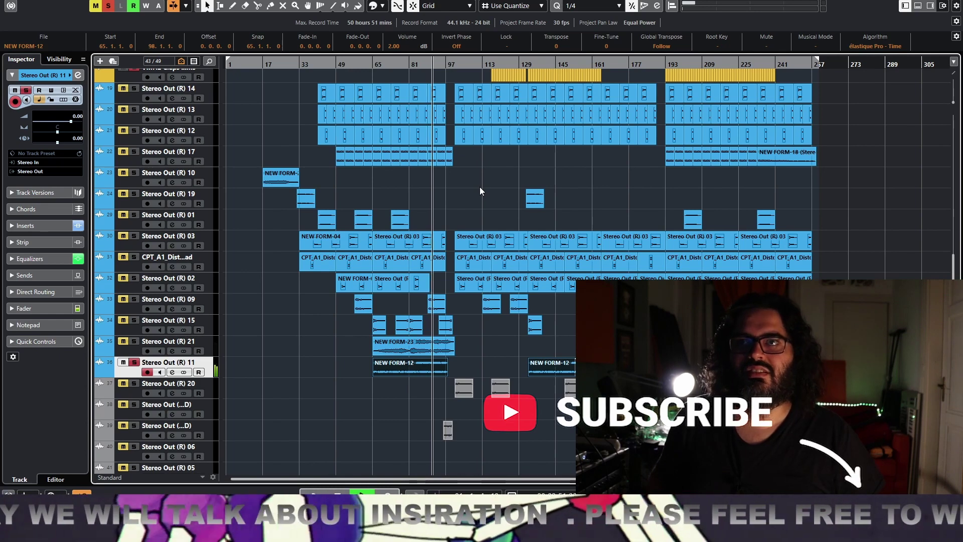
{"action": "key", "text": "s"}
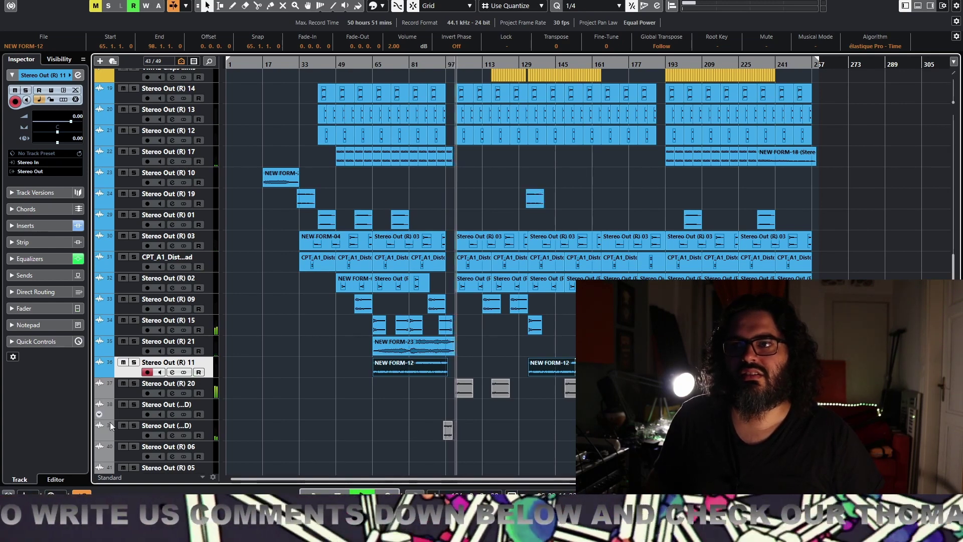
- Move the Stereo Out (...D) track with the short clip near bar 96 directly below Stereo Out (R) 11 and solo it
{"action": "left_click_drag", "start_coordinate": [124, 435], "coordinate": [134, 386]}
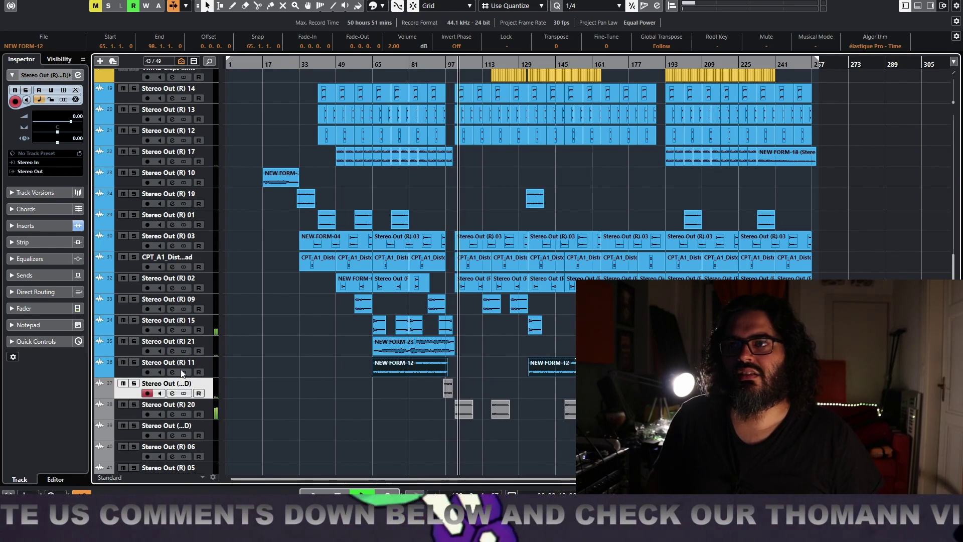
{"action": "left_click", "coordinate": [133, 384]}
{"action": "scroll", "coordinate": [450, 83], "scroll_direction": "up", "scroll_amount": 5}
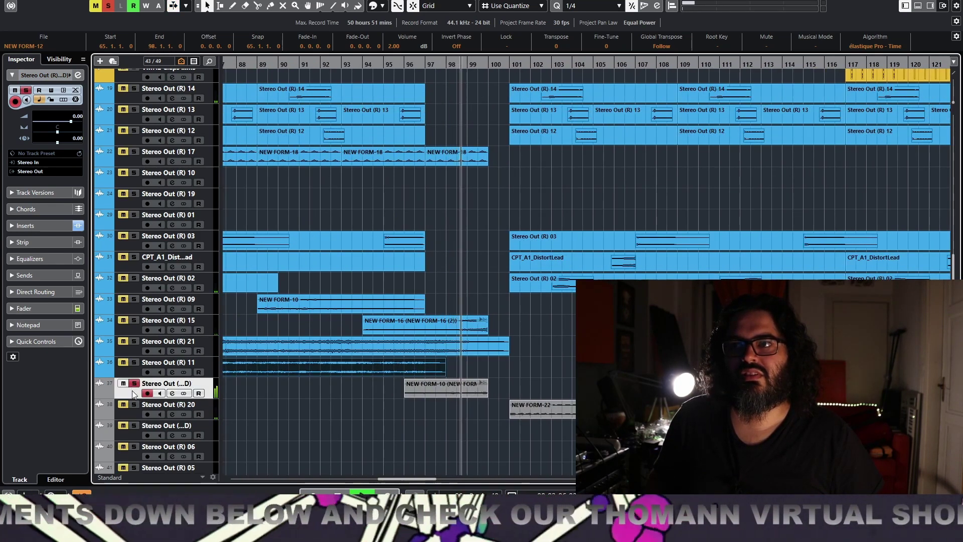
{"action": "scroll", "coordinate": [329, 379], "scroll_direction": "down", "scroll_amount": 6}
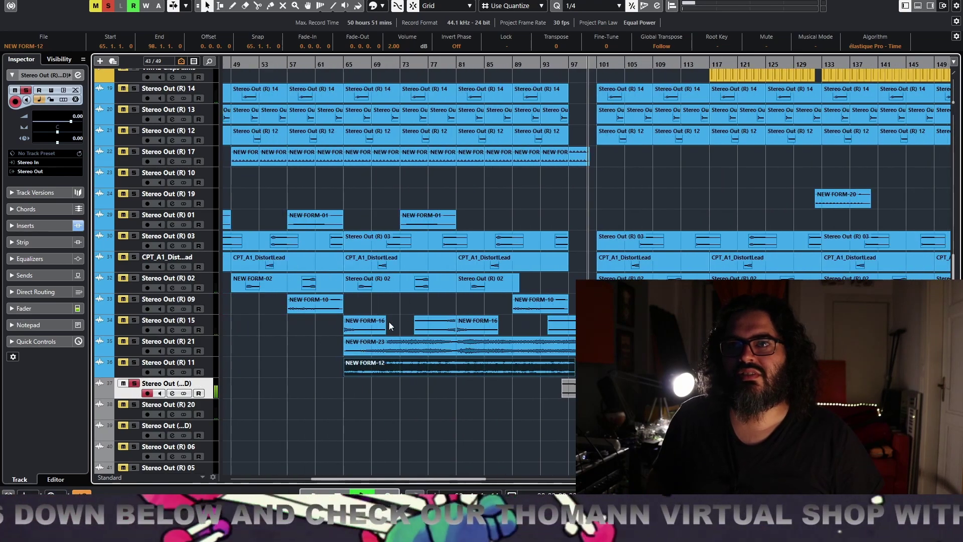
{"action": "scroll", "coordinate": [284, 320], "scroll_direction": "down", "scroll_amount": 2}
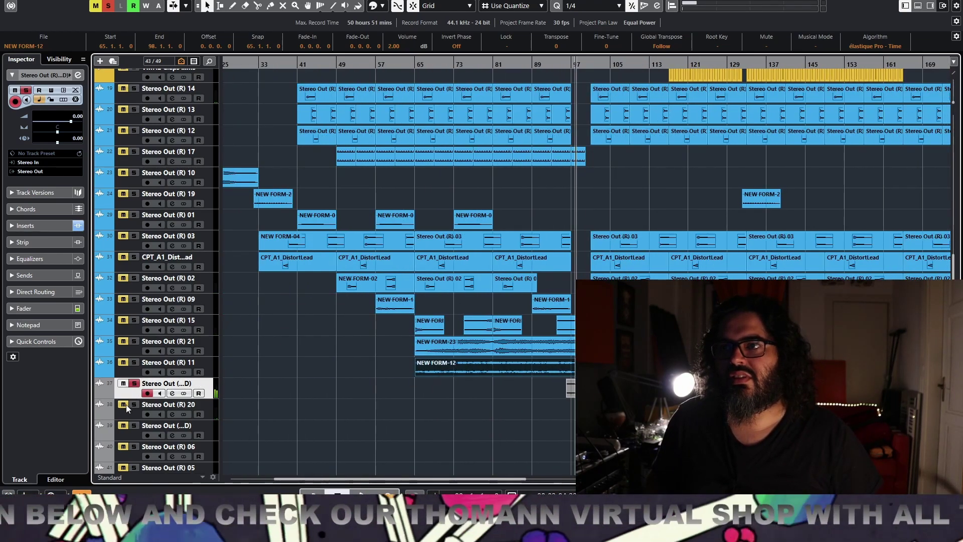
- Move the soloed Stereo Out (...D) track directly below Stereo Out (R) 09 and play both tracks soloed from about bar 97
{"action": "left_click_drag", "start_coordinate": [135, 326], "coordinate": [135, 324]}
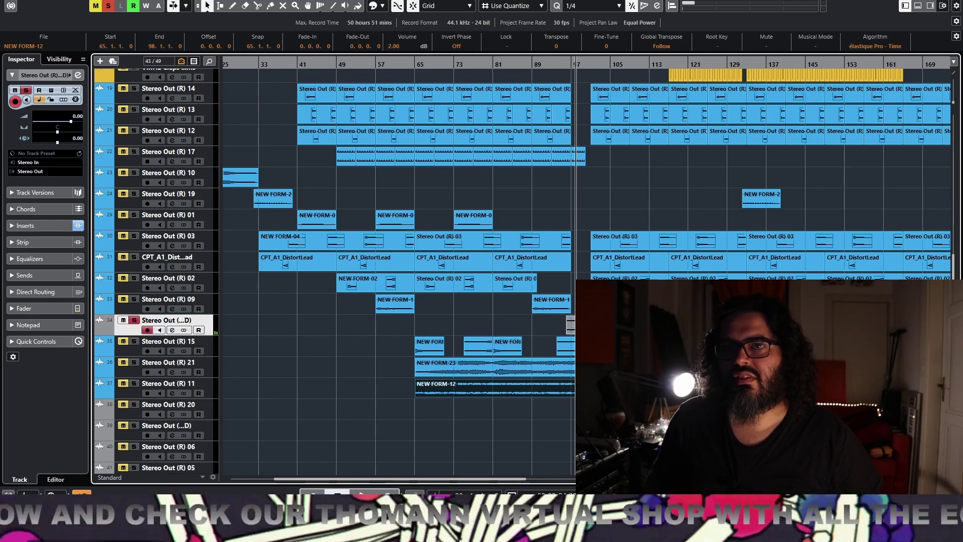
{"action": "left_click", "coordinate": [135, 300]}
{"action": "key", "text": "space"}
{"action": "left_click", "coordinate": [574, 65]}
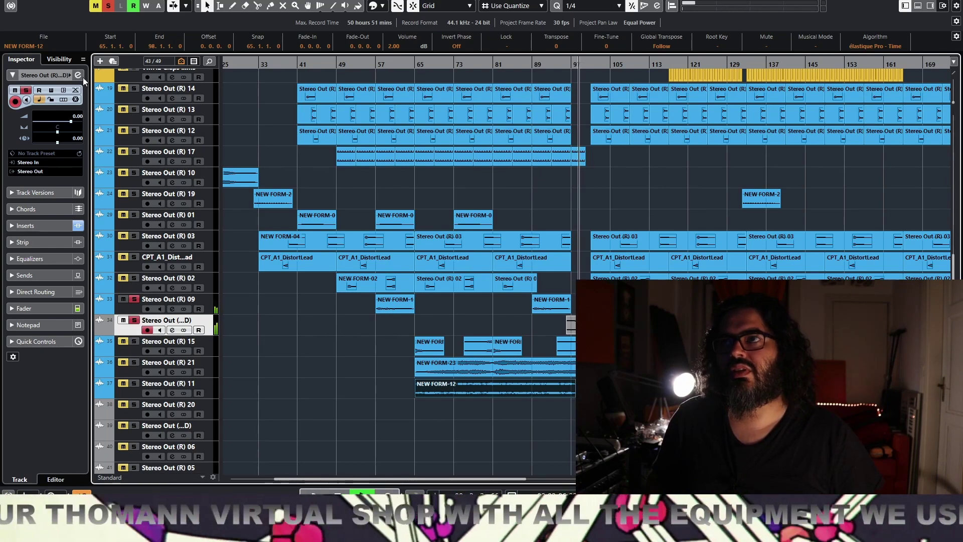
- Deselect the clips, colour the Stereo Out (...D) track below Stereo Out (R) 09 blue, and resume playback
{"action": "left_click", "coordinate": [309, 432]}
{"action": "key", "text": "space"}
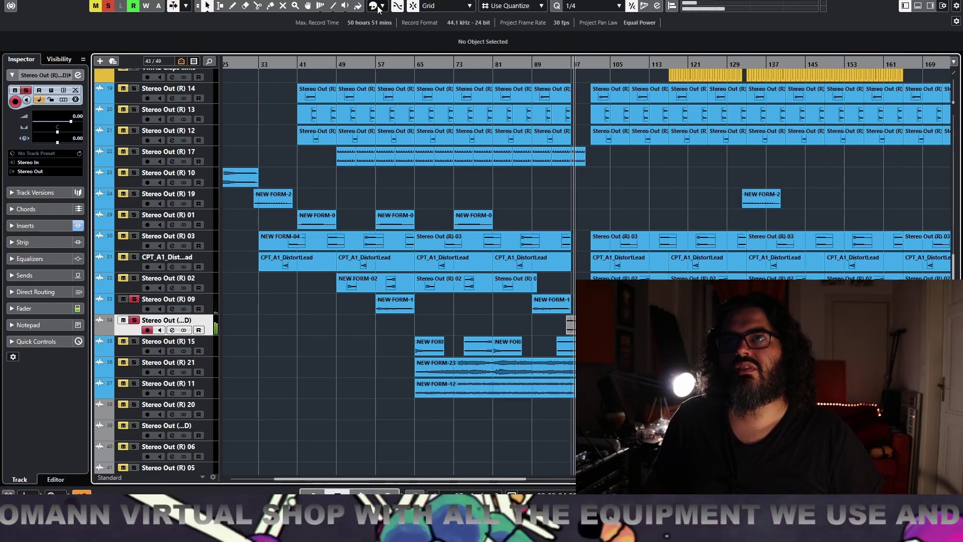
{"action": "left_click", "coordinate": [382, 6]}
{"action": "key", "text": "space"}
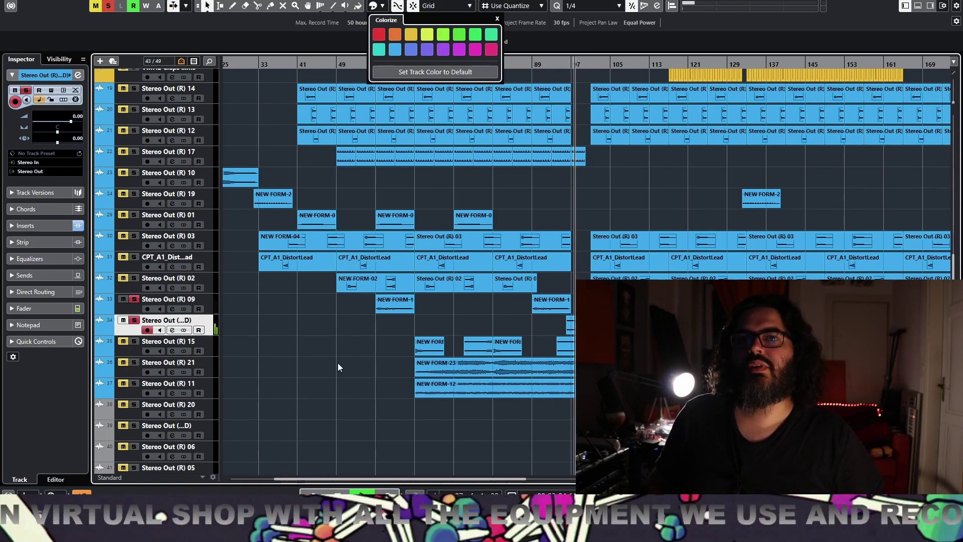
- Compare the Stereo Out (...D) track with Stereo Out (R) 15 in solo, then clear the solos and play the mix
{"action": "left_click", "coordinate": [132, 325]}
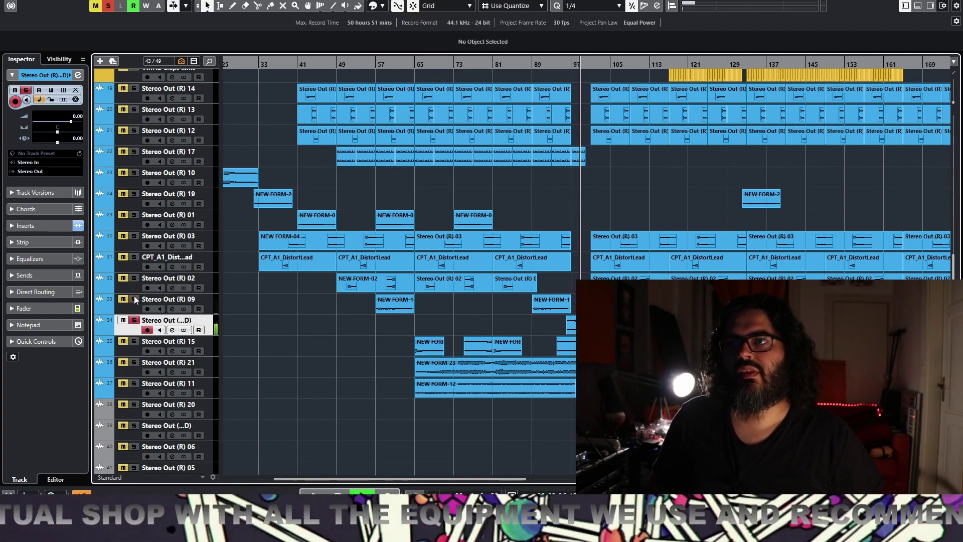
{"action": "left_click", "coordinate": [134, 341]}
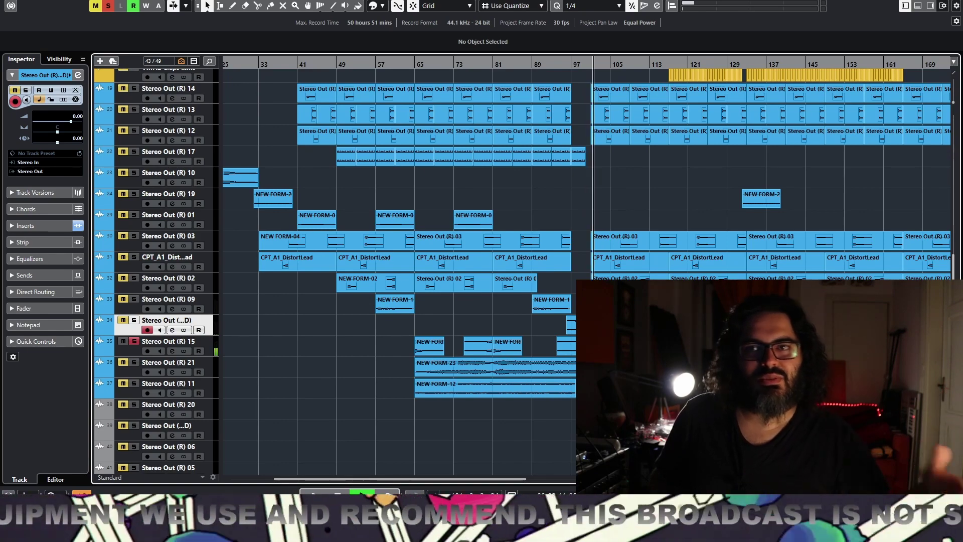
{"action": "key", "text": "space"}
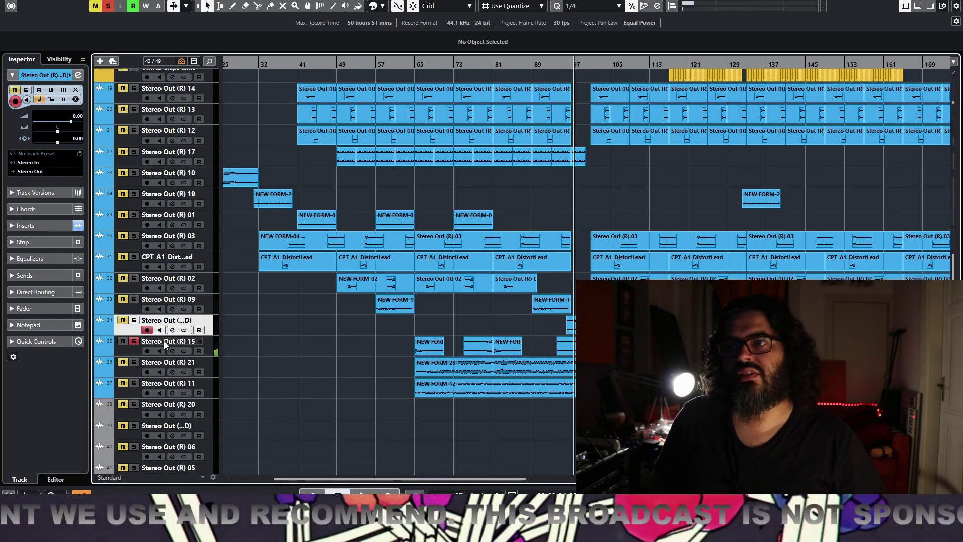
{"action": "left_click", "coordinate": [138, 341]}
{"action": "key", "text": "space"}
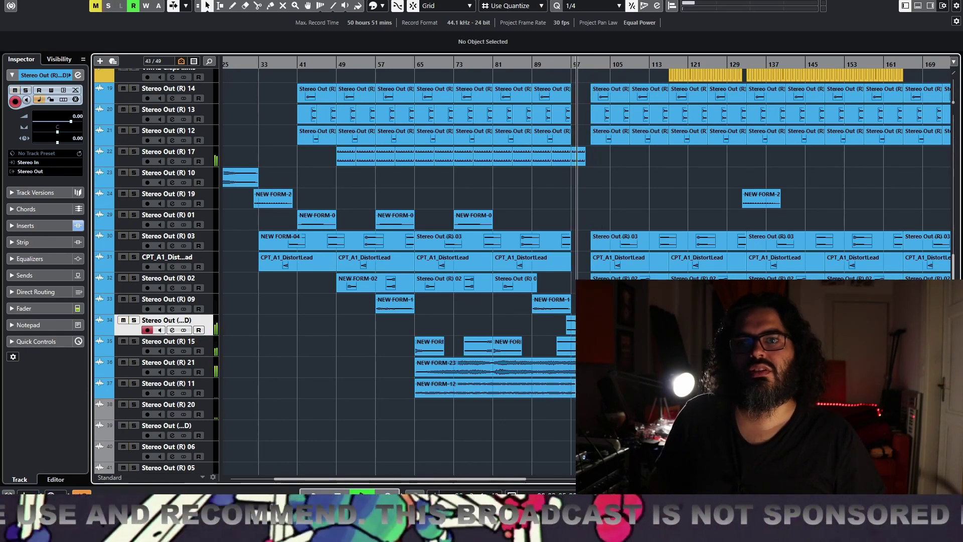
- Mute the Stereo Out (R) 21 track and play the mix from just before bar 97 and again from just before bar 101
{"action": "left_click", "coordinate": [133, 364]}
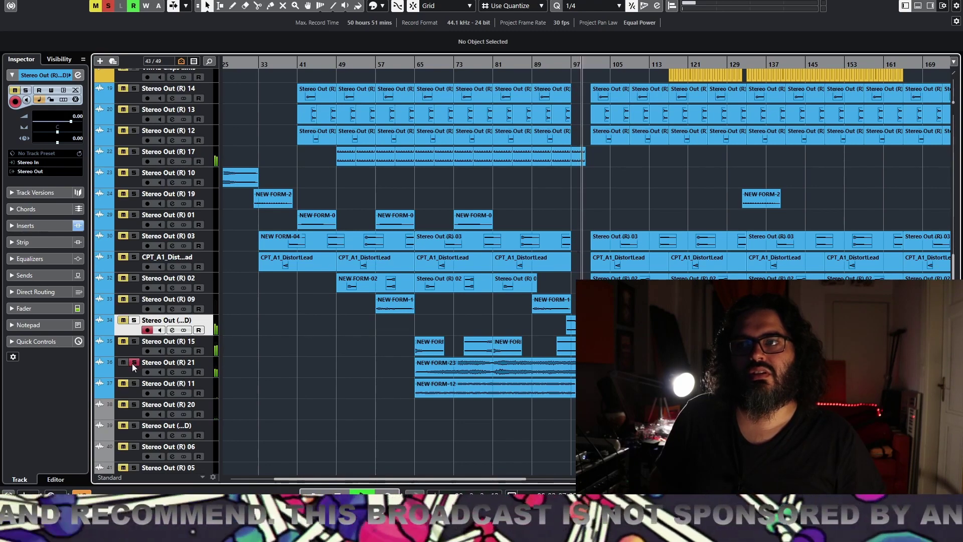
{"action": "left_click", "coordinate": [133, 364]}
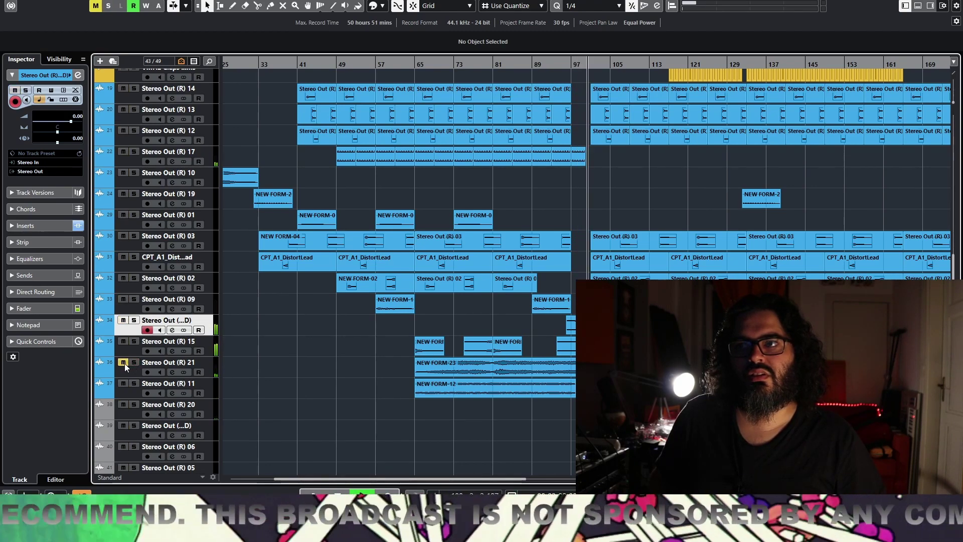
{"action": "left_click", "coordinate": [568, 66]}
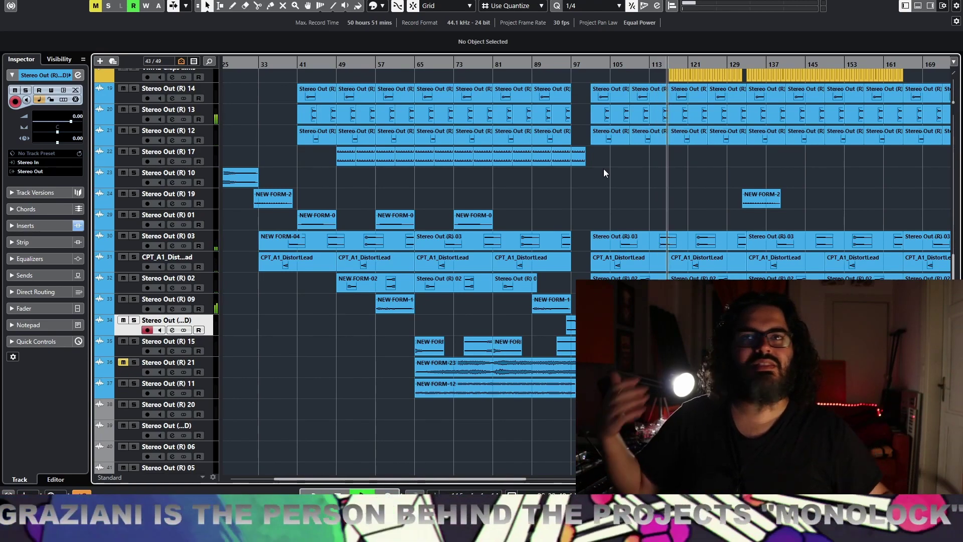
{"action": "left_click", "coordinate": [589, 65]}
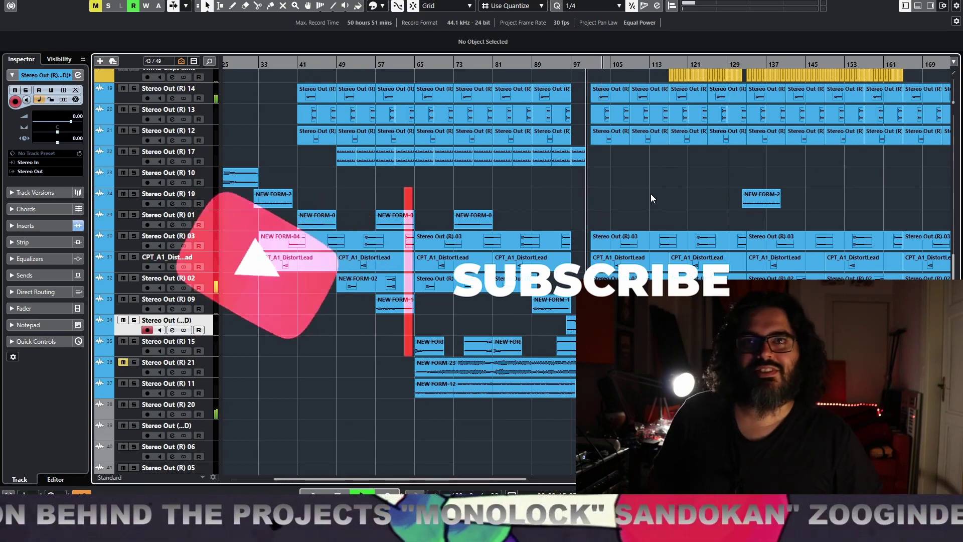
- Solo the Stereo Out (R) 20 track to hear it alone during playback
{"action": "key", "text": "g"}
{"action": "scroll", "coordinate": [577, 137], "scroll_direction": "down", "scroll_amount": 3}
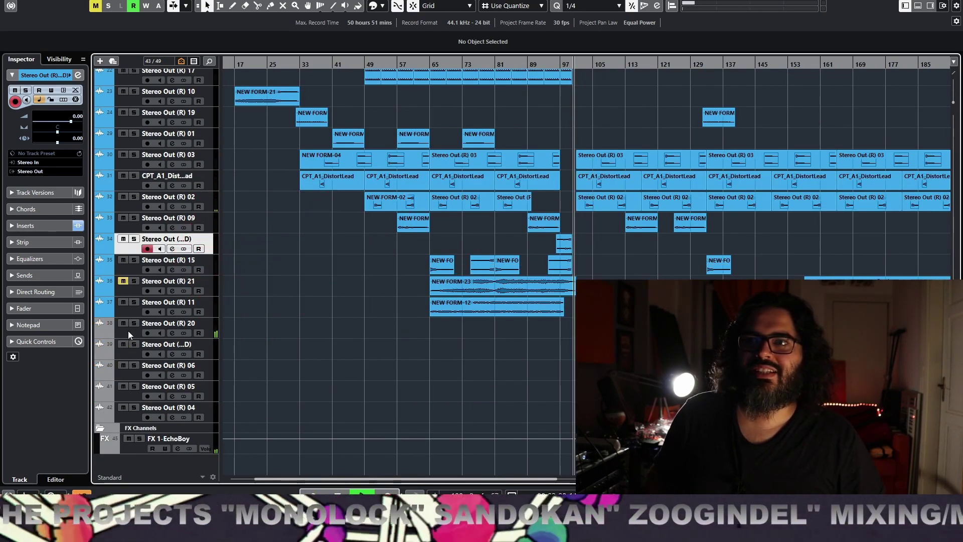
{"action": "left_click", "coordinate": [134, 324]}
{"action": "key", "text": "g"}
{"action": "key", "text": "g"}
{"action": "key", "text": "g"}
{"action": "key", "text": "g"}
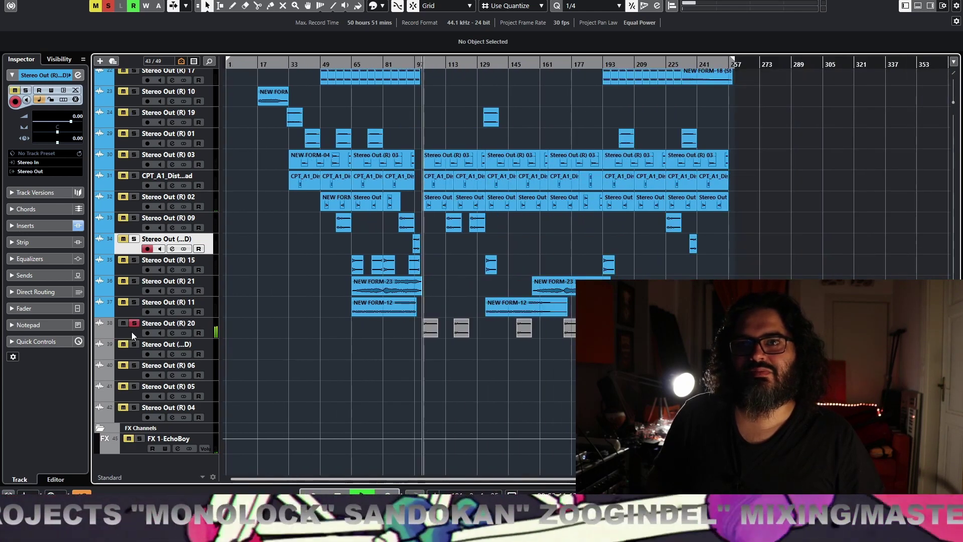
- Colour the Stereo Out (R) 20 track blue and move its soloed playback to about bar 113
{"action": "left_click", "coordinate": [130, 336]}
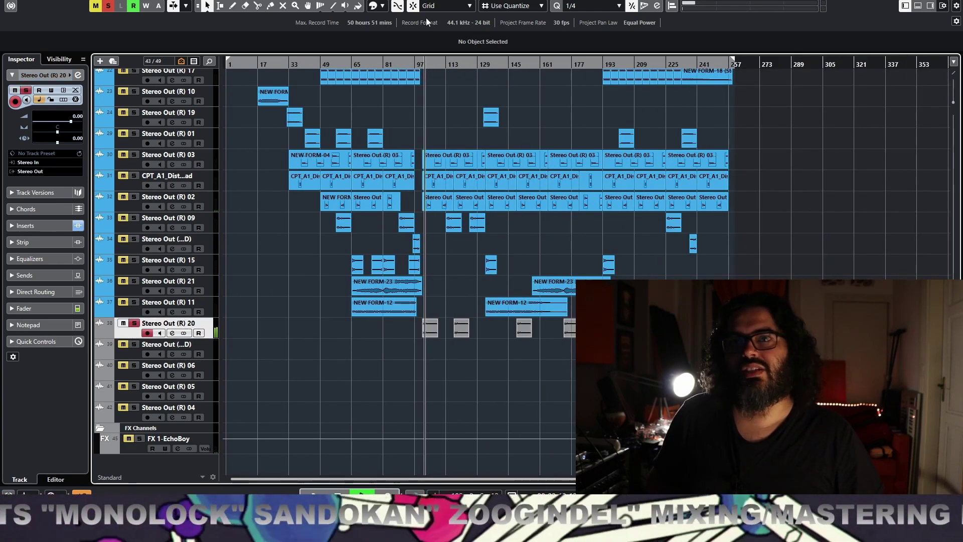
{"action": "left_click", "coordinate": [383, 6]}
{"action": "left_click", "coordinate": [395, 50]}
{"action": "left_click_drag", "start_coordinate": [451, 64], "coordinate": [458, 80]}
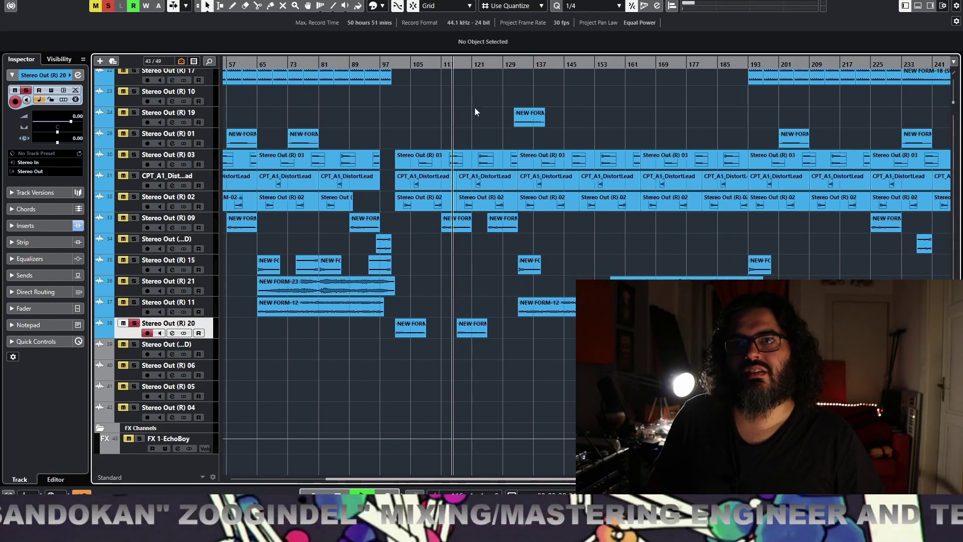
- Clear the solo on Stereo Out (R) 20 and examine the layers from kick and drums to leads while the mix plays
{"action": "left_click", "coordinate": [134, 324]}
{"action": "key", "text": "g"}
{"action": "scroll", "coordinate": [705, 259], "scroll_direction": "up", "scroll_amount": 10}
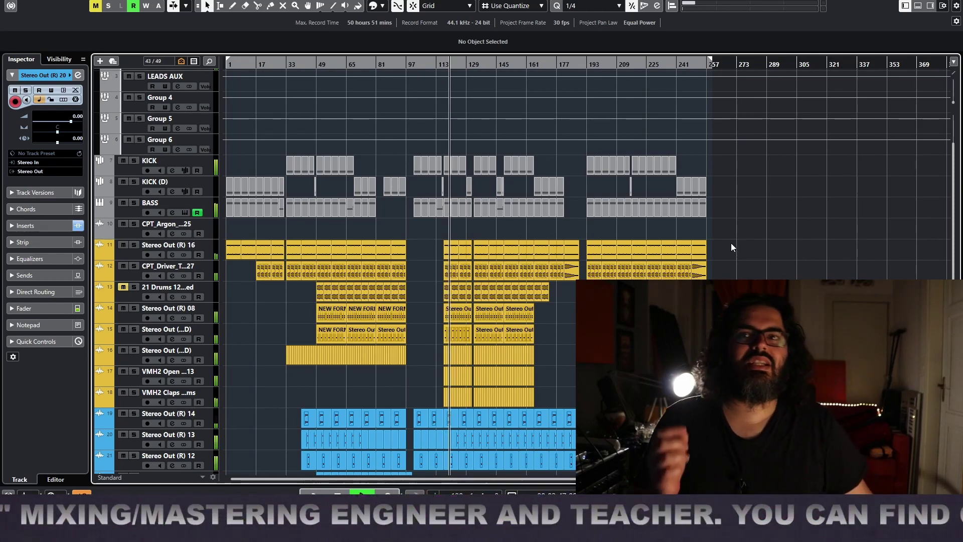
{"action": "scroll", "coordinate": [444, 211], "scroll_direction": "down", "scroll_amount": 6}
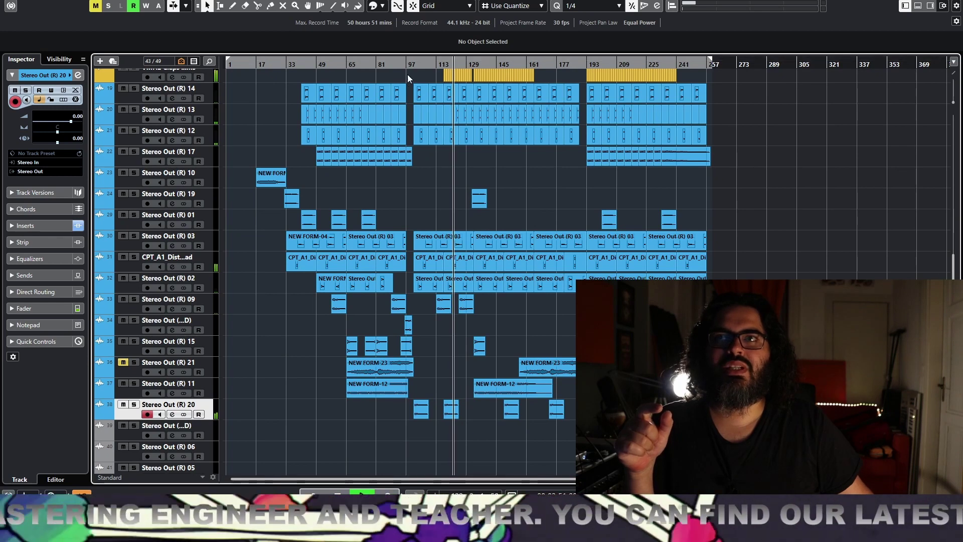
{"action": "scroll", "coordinate": [456, 213], "scroll_direction": "up", "scroll_amount": 3}
{"action": "scroll", "coordinate": [459, 215], "scroll_direction": "down", "scroll_amount": 5}
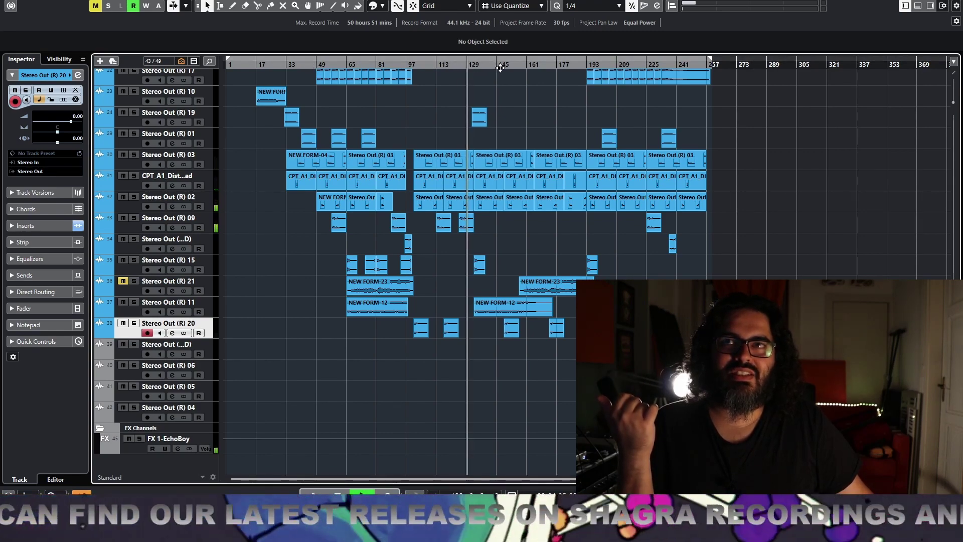
{"action": "scroll", "coordinate": [582, 243], "scroll_direction": "up", "scroll_amount": 5}
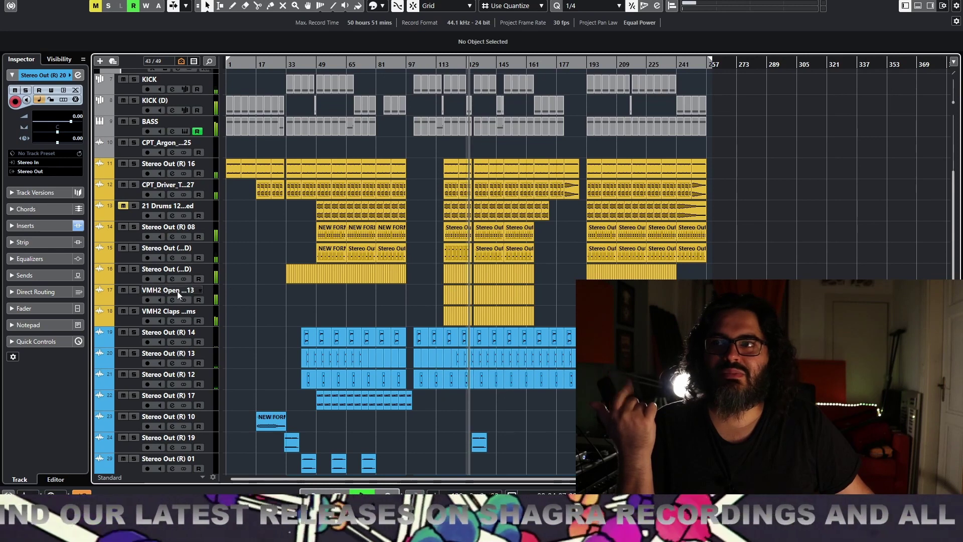
- Audition the VMH2 Open and VMH2 Claps tracks together in solo, then return to the full mix
{"action": "left_click", "coordinate": [135, 291]}
{"action": "left_click", "coordinate": [133, 310]}
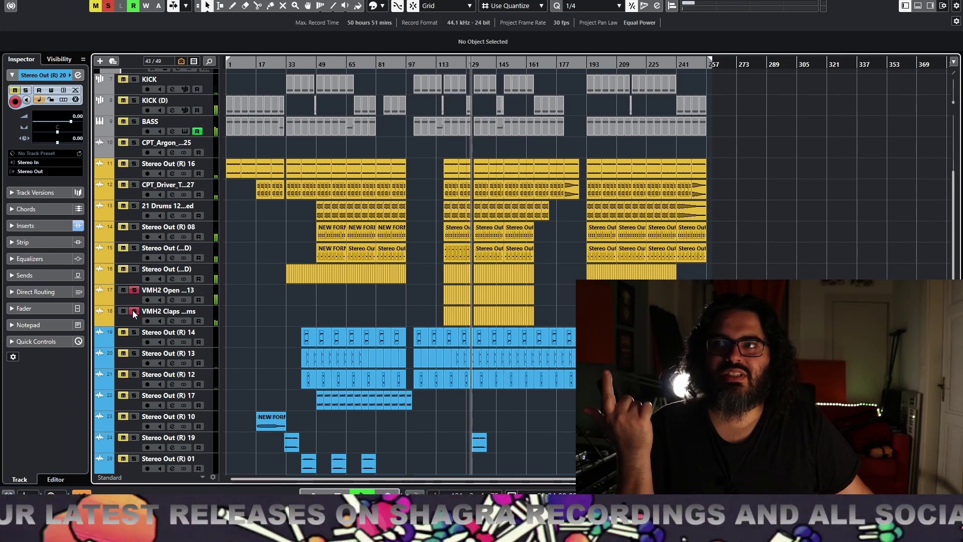
{"action": "left_click", "coordinate": [133, 310]}
{"action": "left_click", "coordinate": [133, 291]}
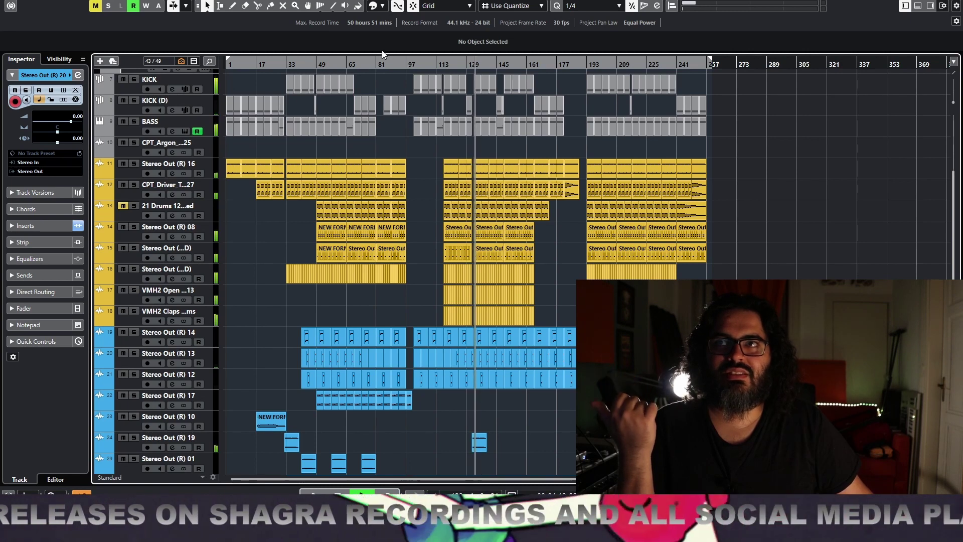
- Compare arrangement sections by playing the mix from about bars 81, 60, 118 and 142
{"action": "left_click", "coordinate": [375, 63]}
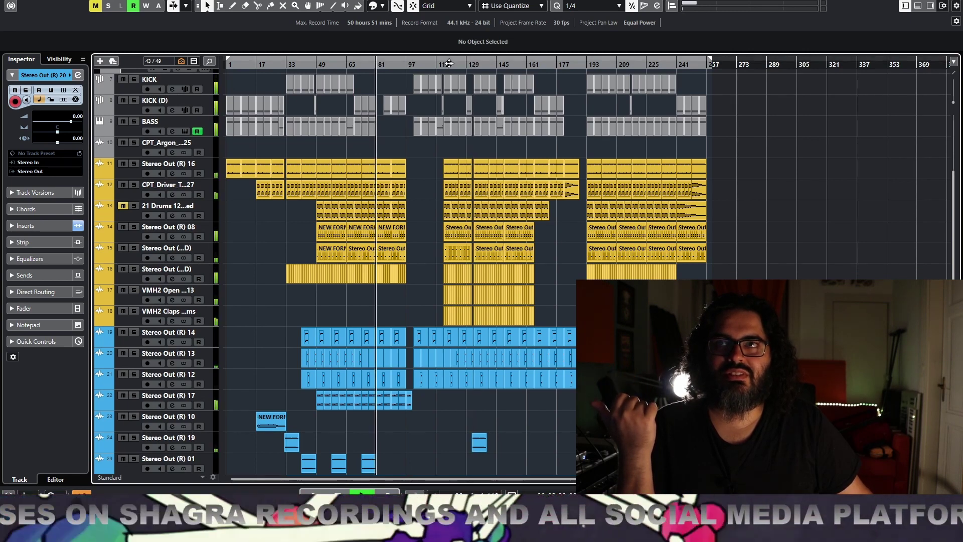
{"action": "left_click", "coordinate": [337, 64]}
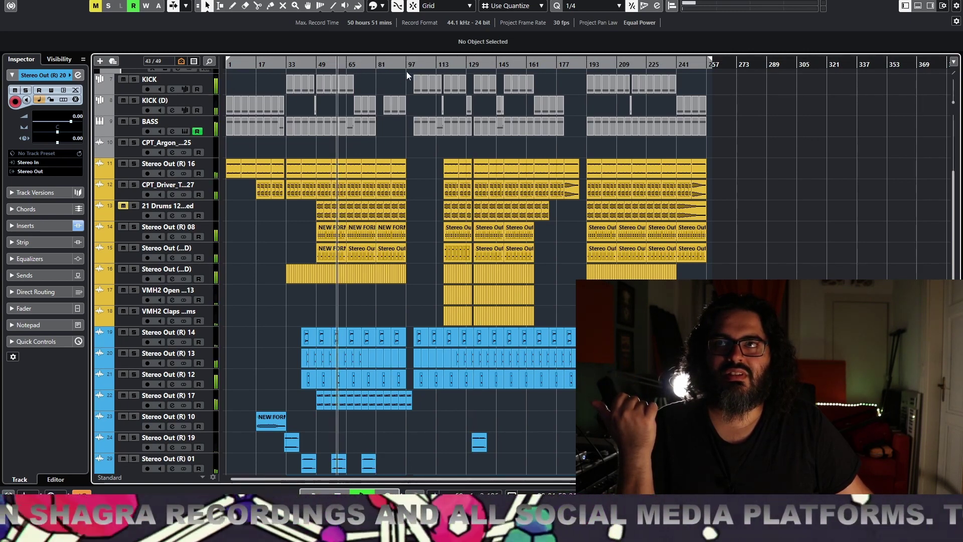
{"action": "left_click", "coordinate": [446, 65]}
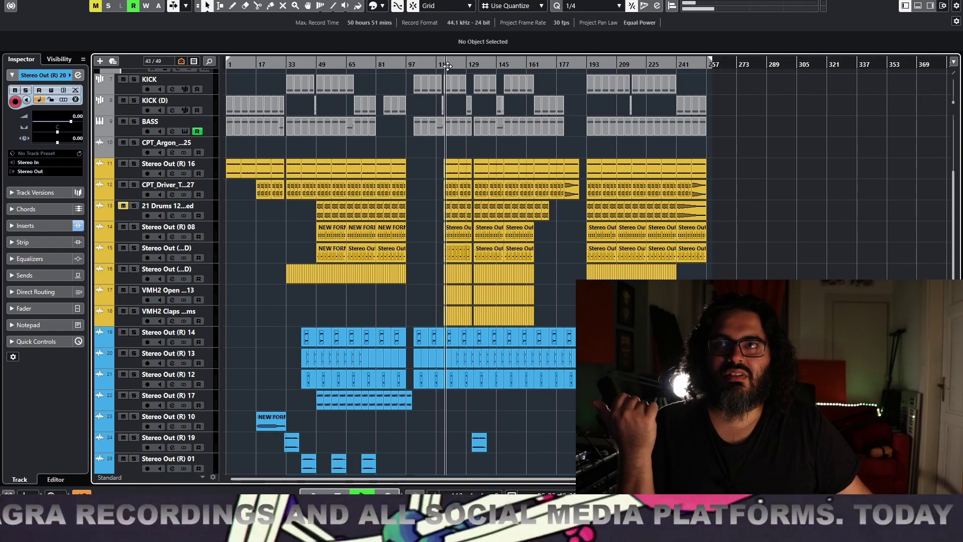
{"action": "left_click", "coordinate": [491, 64]}
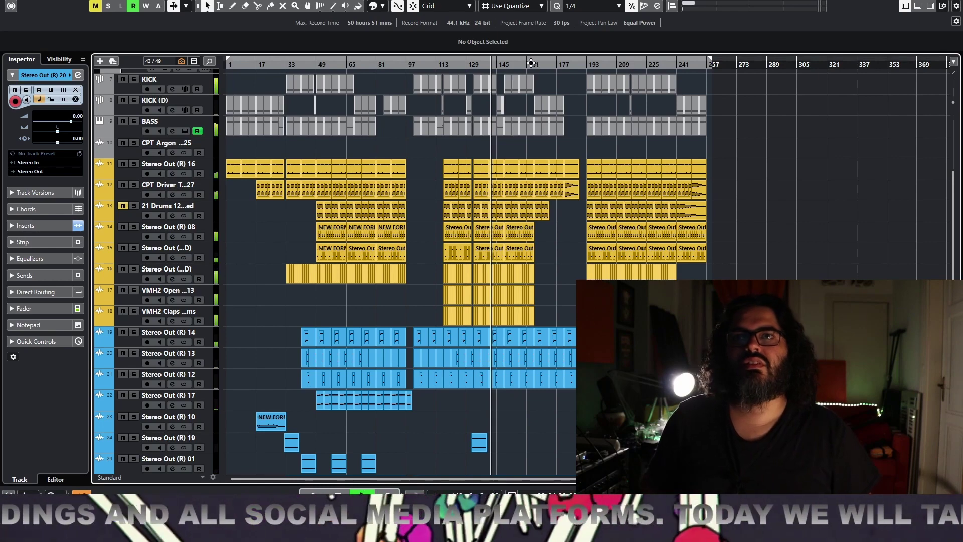
- Play the mix from about bar 81 and from about bar 133, then select the Stereo Out (R) 11 track and stop playback
{"action": "scroll", "coordinate": [541, 197], "scroll_direction": "down", "scroll_amount": 5}
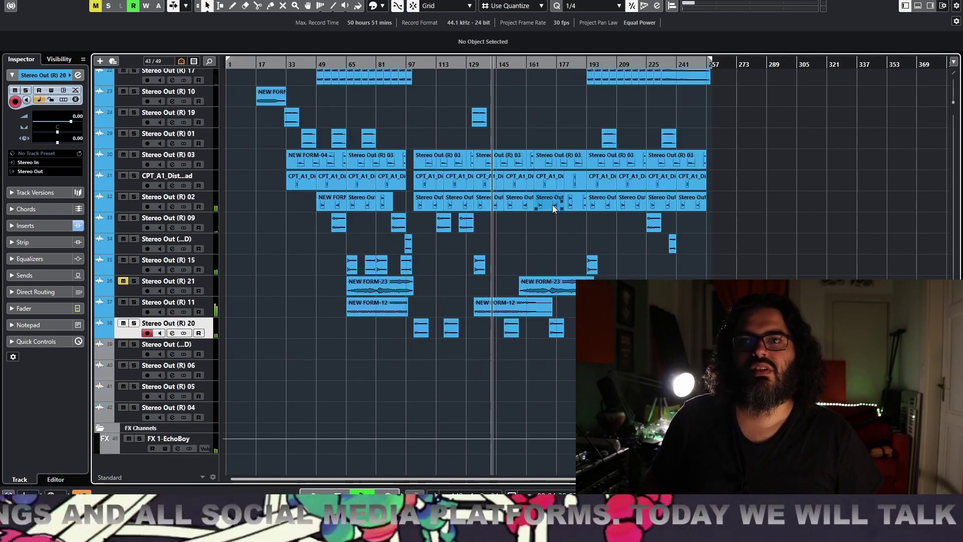
{"action": "left_click", "coordinate": [379, 308]}
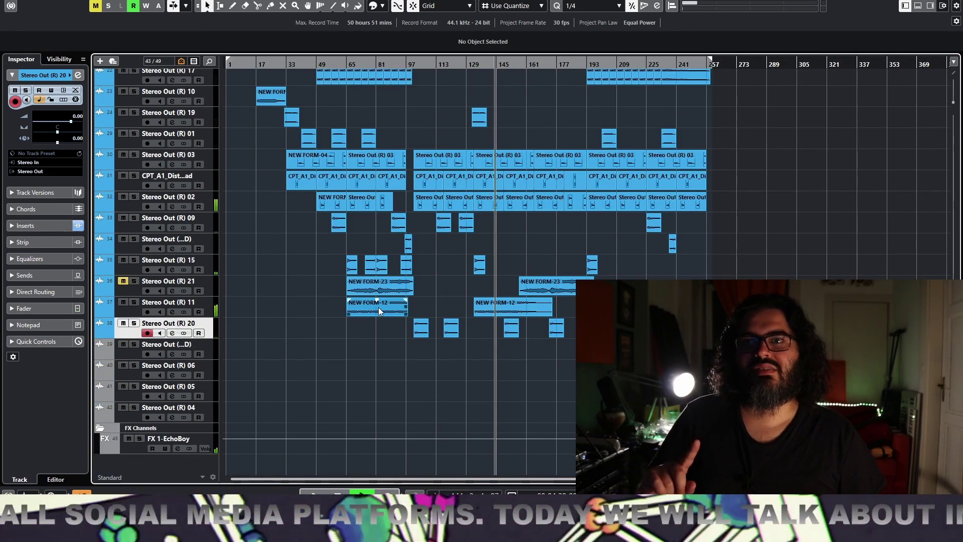
{"action": "left_click", "coordinate": [408, 96]}
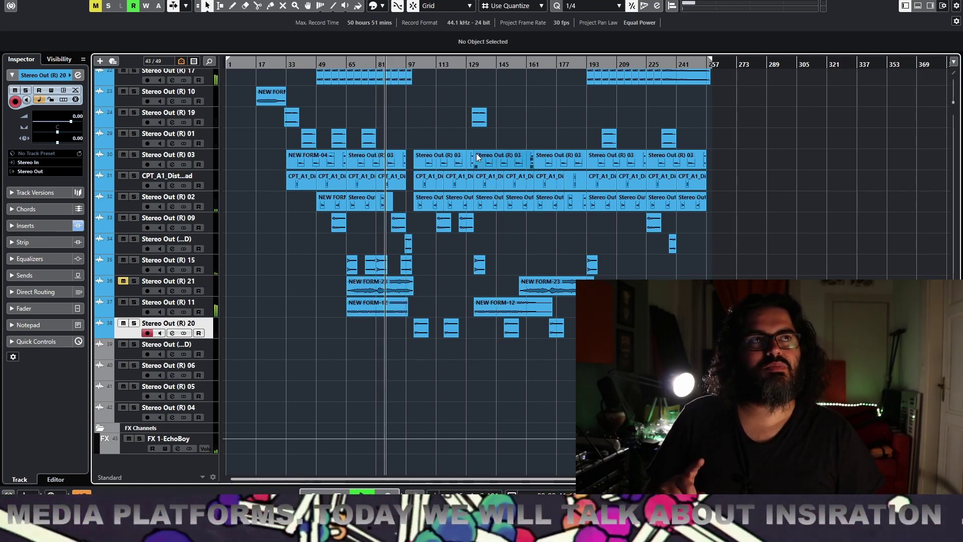
{"action": "left_click", "coordinate": [474, 64]}
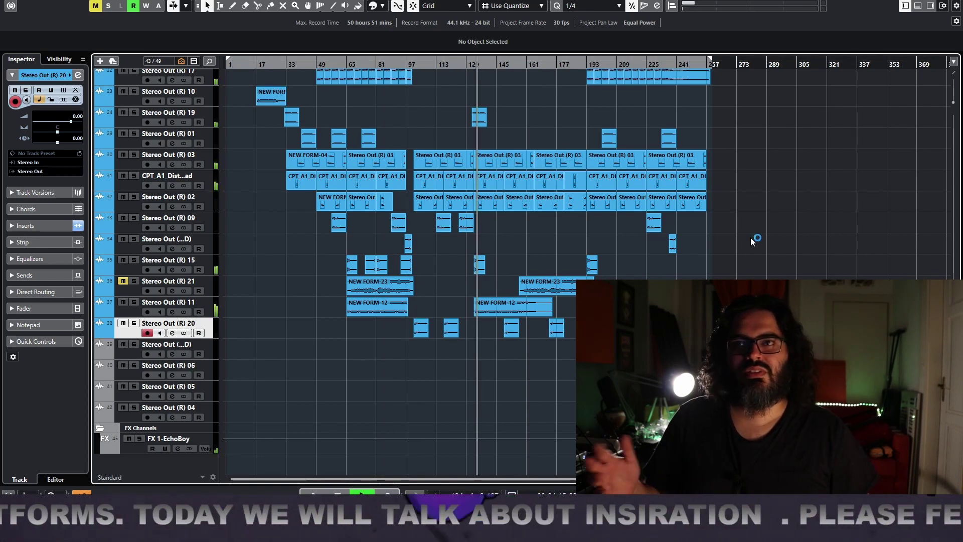
{"action": "left_click", "coordinate": [134, 309]}
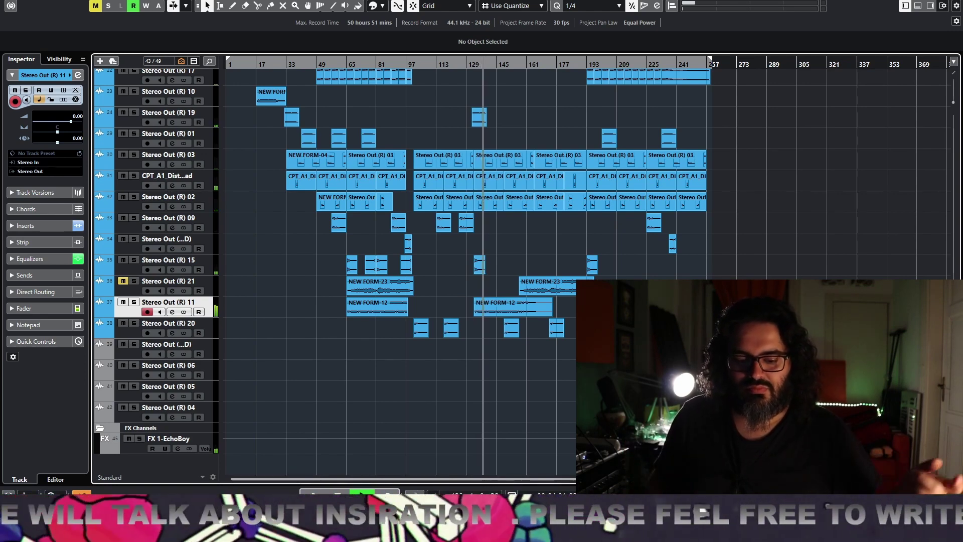
{"action": "key", "text": "space"}
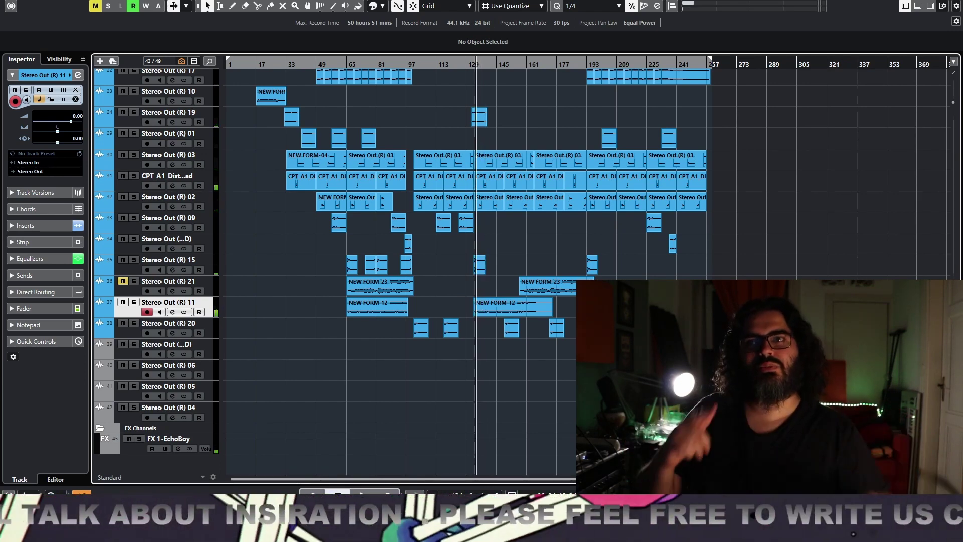
- Play the mix from about bar 113 and briefly audition the Stereo Out (R) 09 track in solo
{"action": "left_click", "coordinate": [437, 65]}
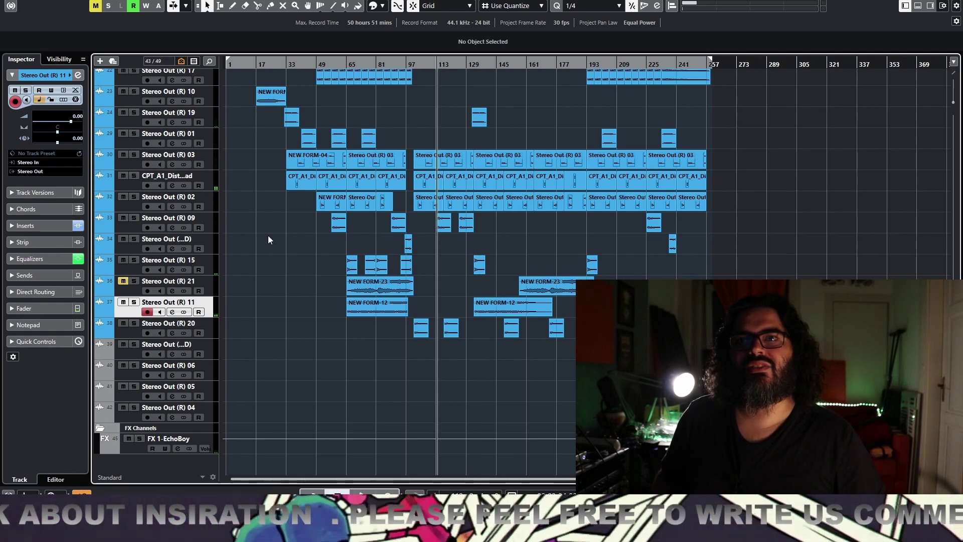
{"action": "left_click", "coordinate": [134, 218]}
{"action": "key", "text": "space"}
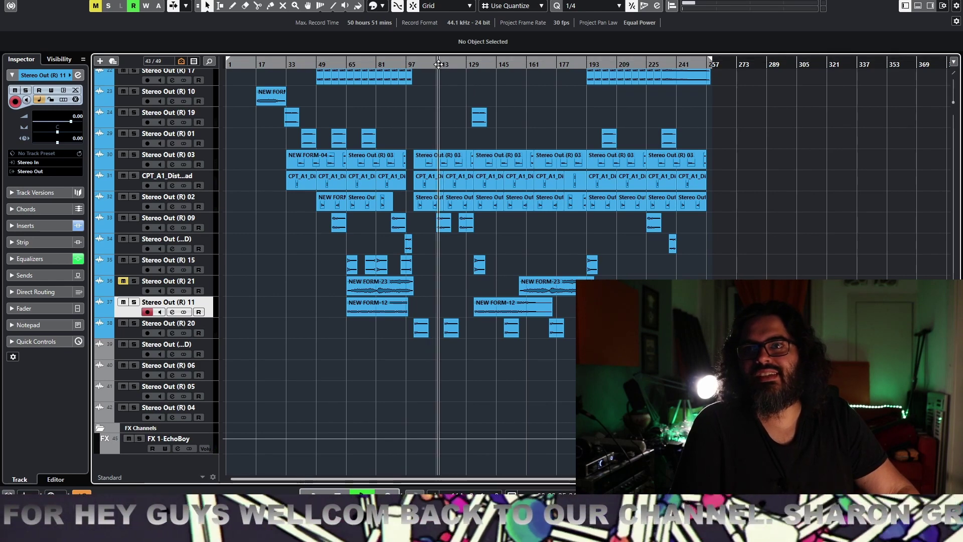
{"action": "left_click", "coordinate": [137, 218]}
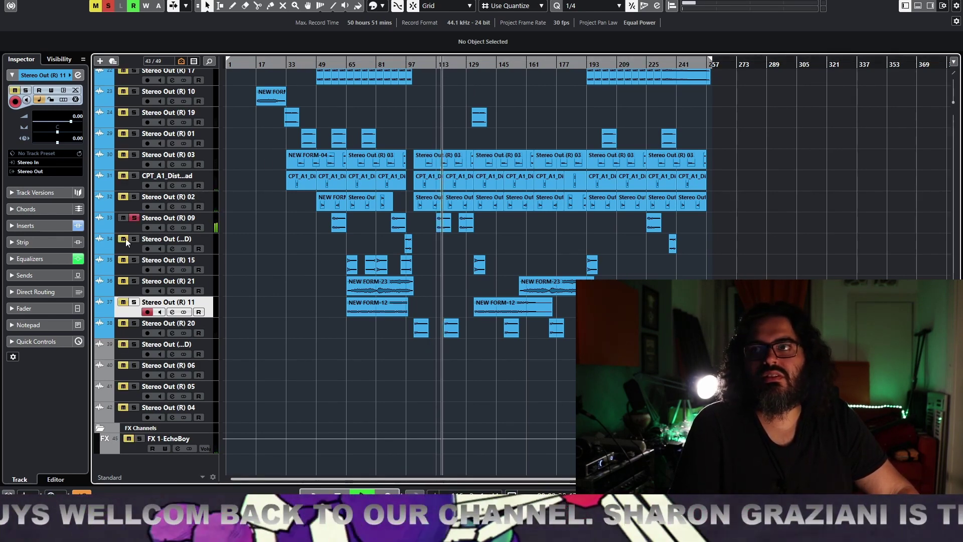
{"action": "left_click", "coordinate": [134, 218]}
- Audition the Stereo Out (R) 11 track in solo from about bars 137 and 131, then clear its solo
{"action": "left_click", "coordinate": [482, 64]}
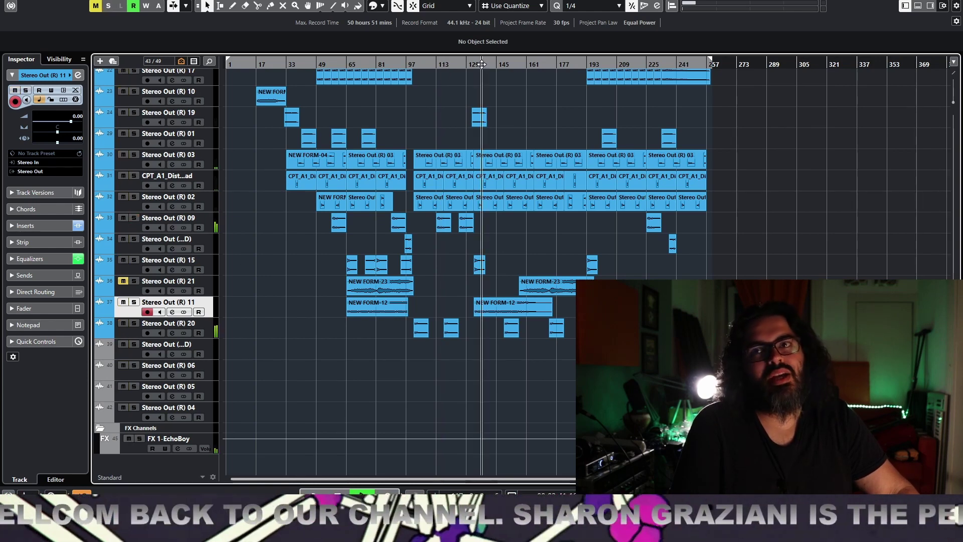
{"action": "key", "text": "s"}
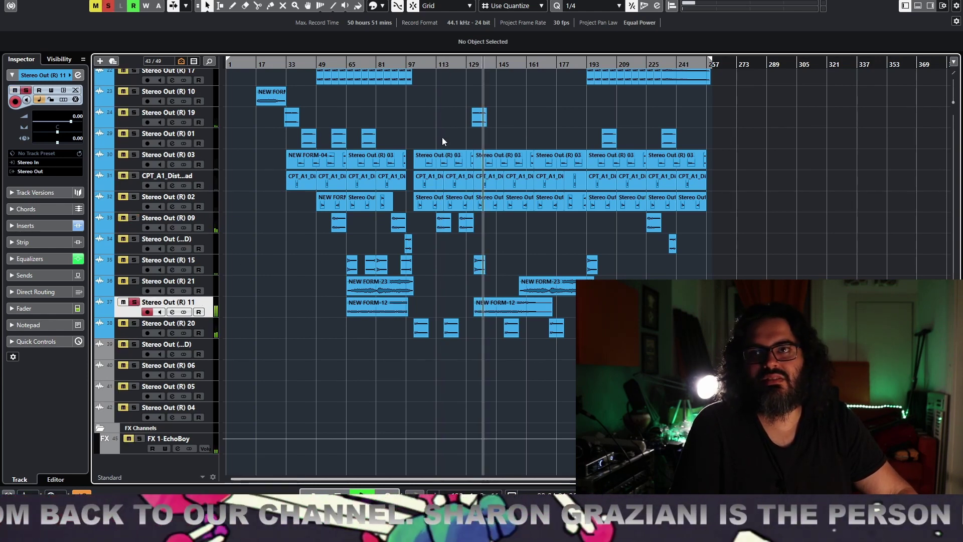
{"action": "left_click", "coordinate": [471, 64]}
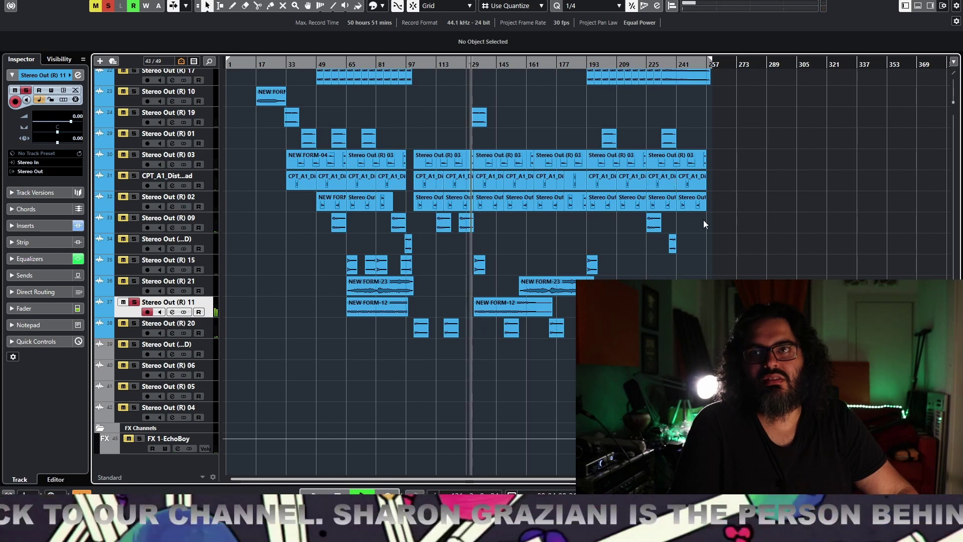
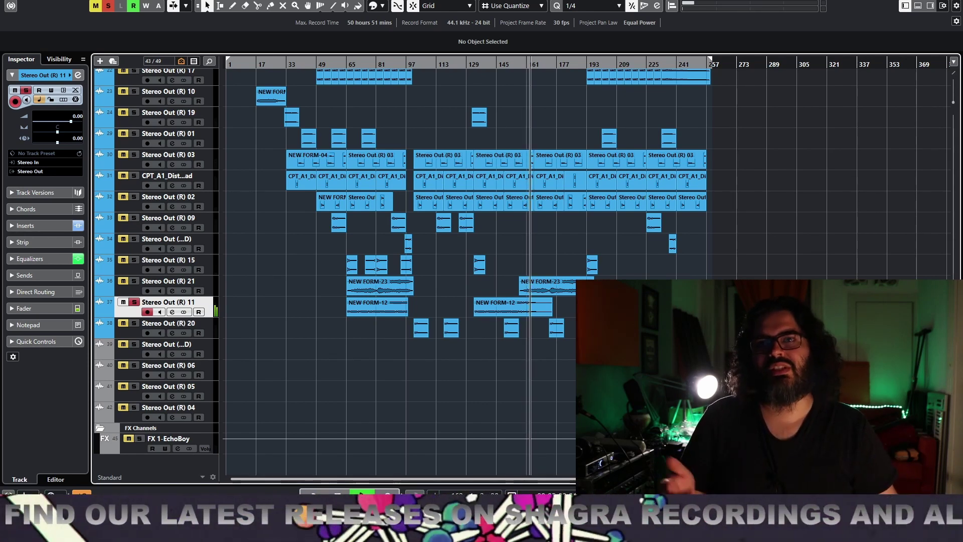
{"action": "left_click", "coordinate": [134, 302]}
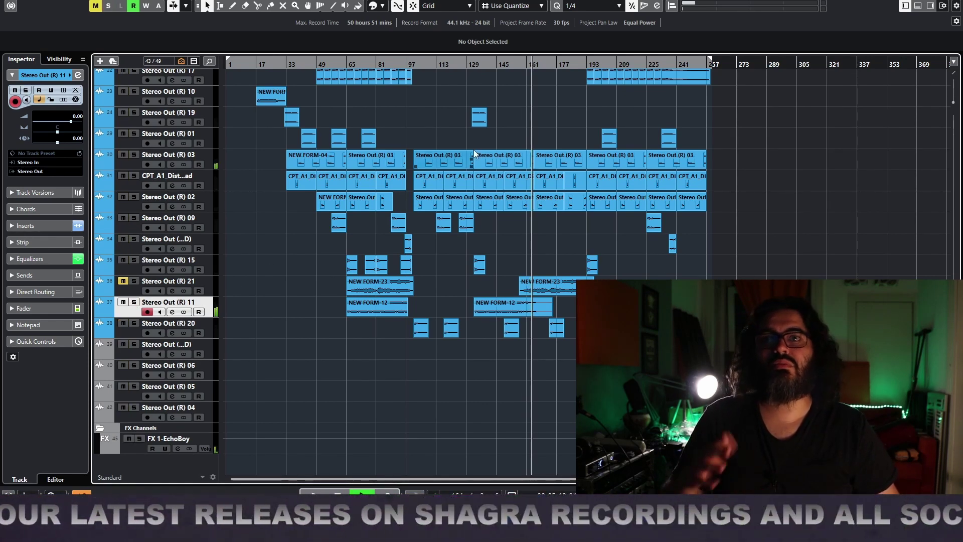
- Play the mix from about bar 134, unmute the Stereo Out (R) 21 track, and play again from about bar 164
{"action": "left_click", "coordinate": [477, 65]}
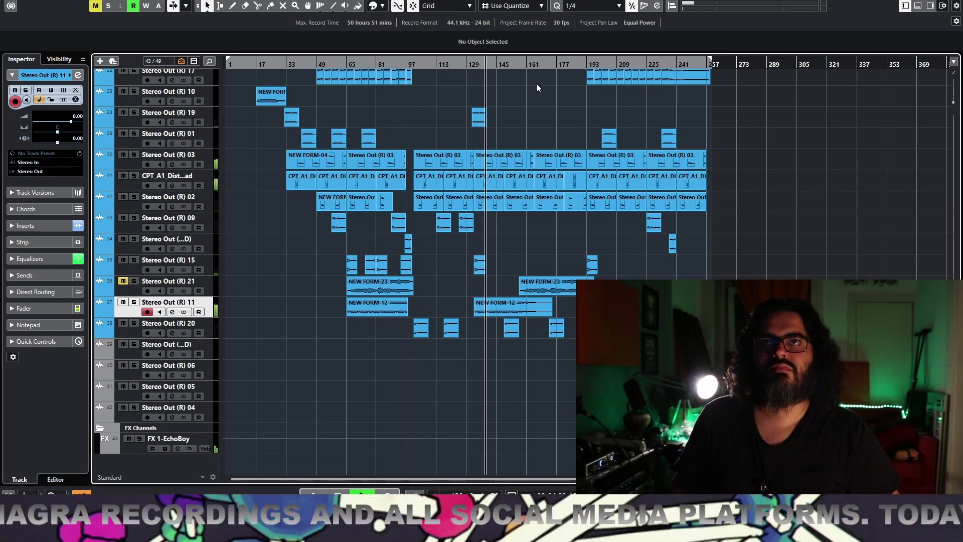
{"action": "left_click", "coordinate": [532, 65]}
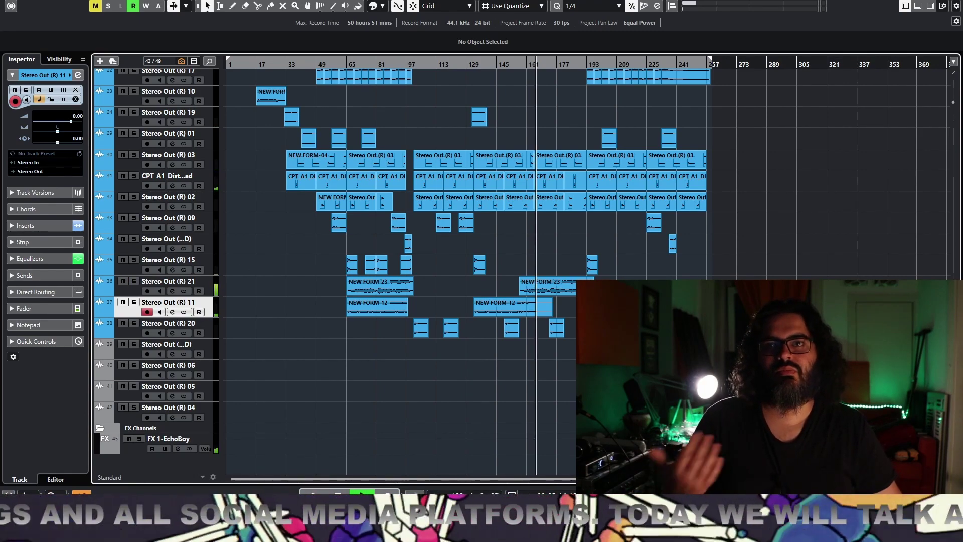
{"action": "scroll", "coordinate": [551, 201], "scroll_direction": "up", "scroll_amount": 10}
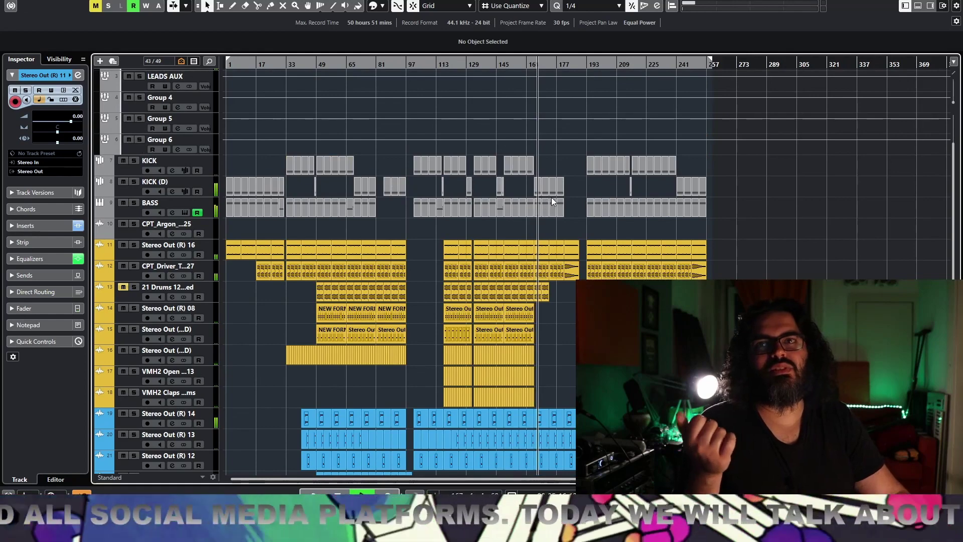
{"action": "scroll", "coordinate": [580, 224], "scroll_direction": "down", "scroll_amount": 4}
{"action": "scroll", "coordinate": [580, 225], "scroll_direction": "down", "scroll_amount": 5}
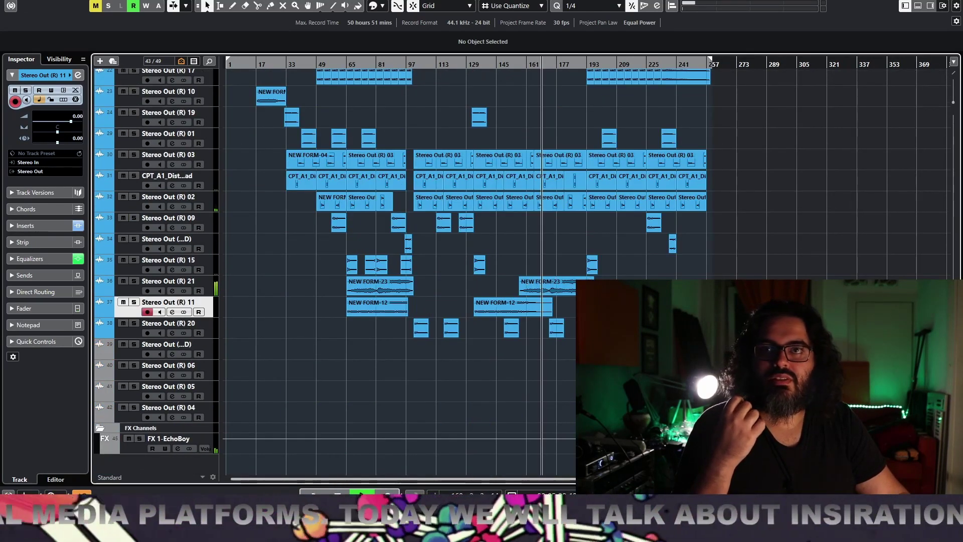
- Play the mix from about bar 186 and examine which drum and lead layers run into the following section
{"action": "left_click", "coordinate": [574, 62]}
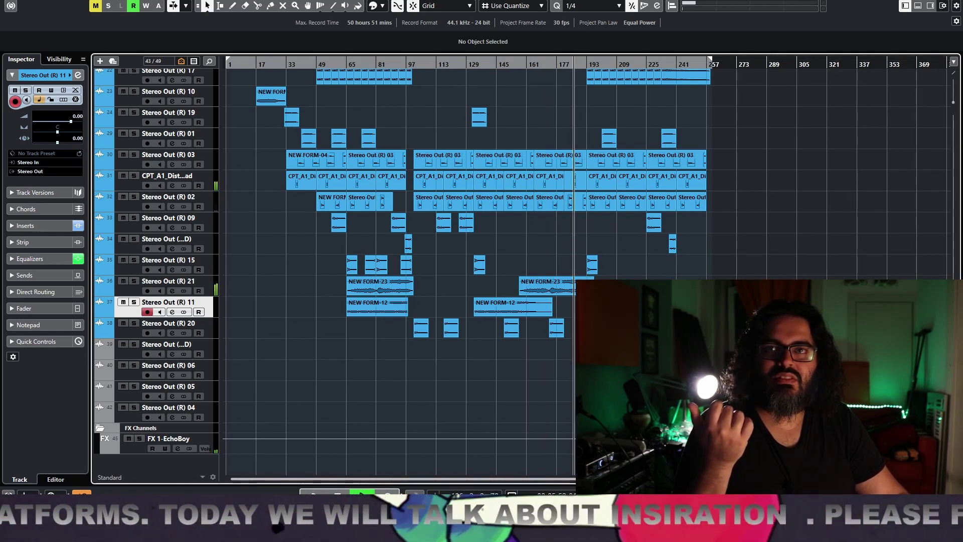
{"action": "scroll", "coordinate": [599, 146], "scroll_direction": "up", "scroll_amount": 6}
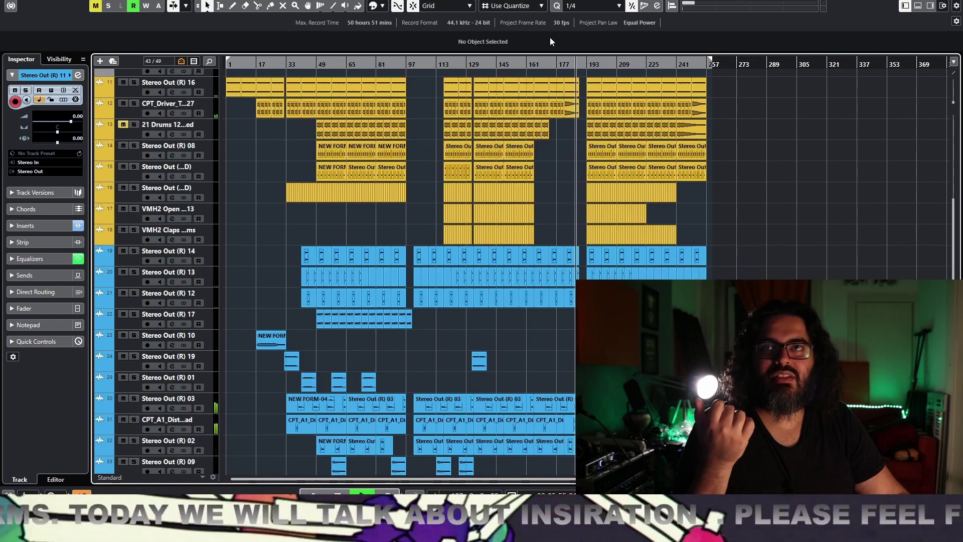
{"action": "scroll", "coordinate": [746, 204], "scroll_direction": "down", "scroll_amount": 6}
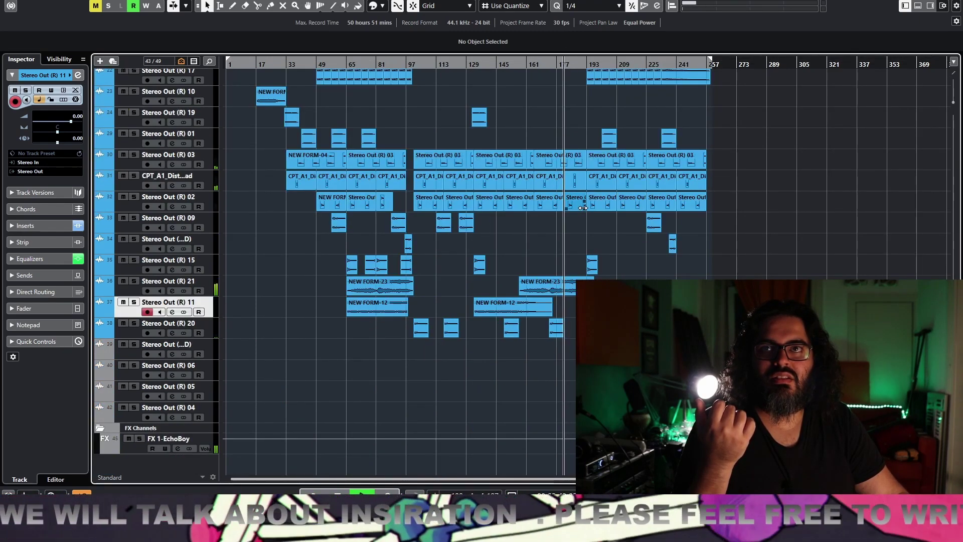
- Shorten the Stereo Out (R) 03 event that starts at bar 165 so that it ends at bar 185
{"action": "scroll", "coordinate": [583, 207], "scroll_direction": "up", "scroll_amount": 4}
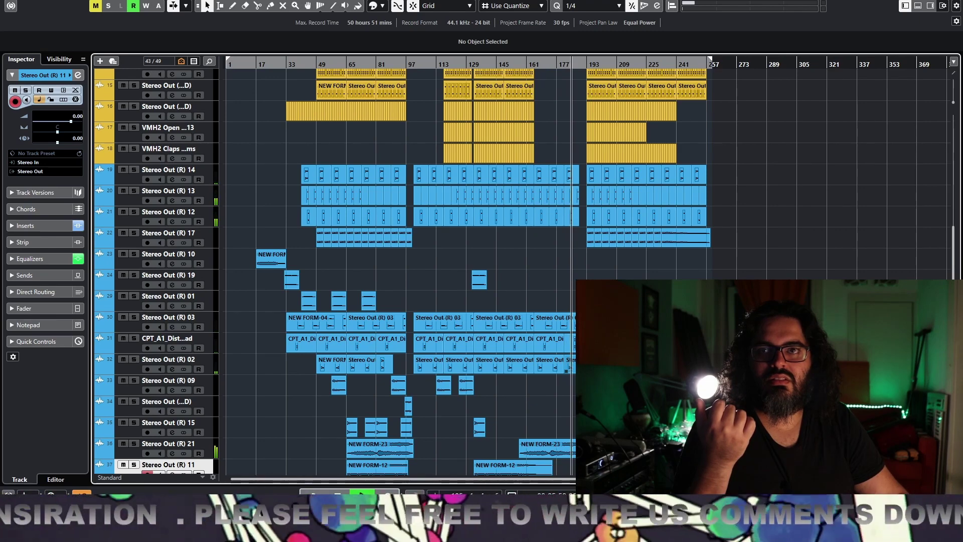
{"action": "left_click", "coordinate": [564, 324]}
{"action": "left_click_drag", "start_coordinate": [569, 327], "coordinate": [568, 327]}
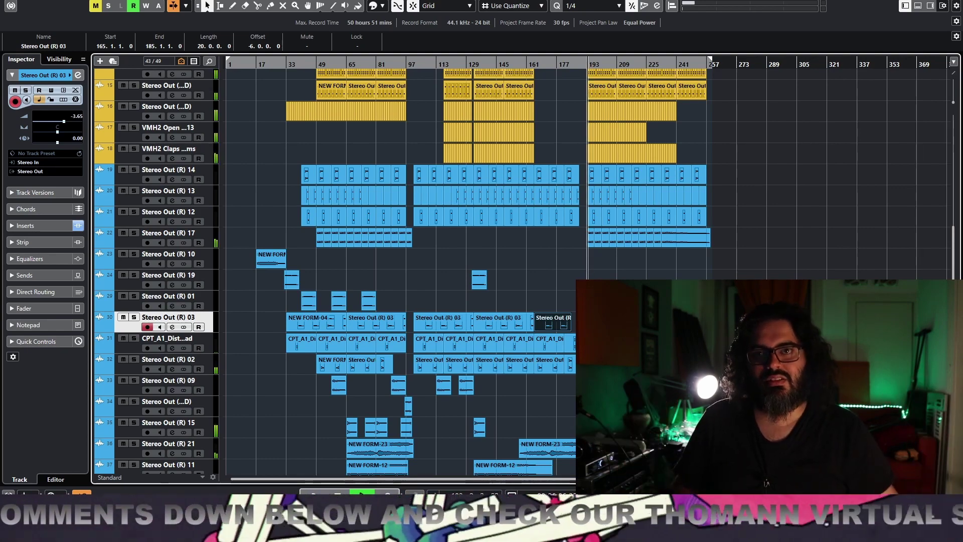
{"action": "scroll", "coordinate": [619, 193], "scroll_direction": "down", "scroll_amount": 5}
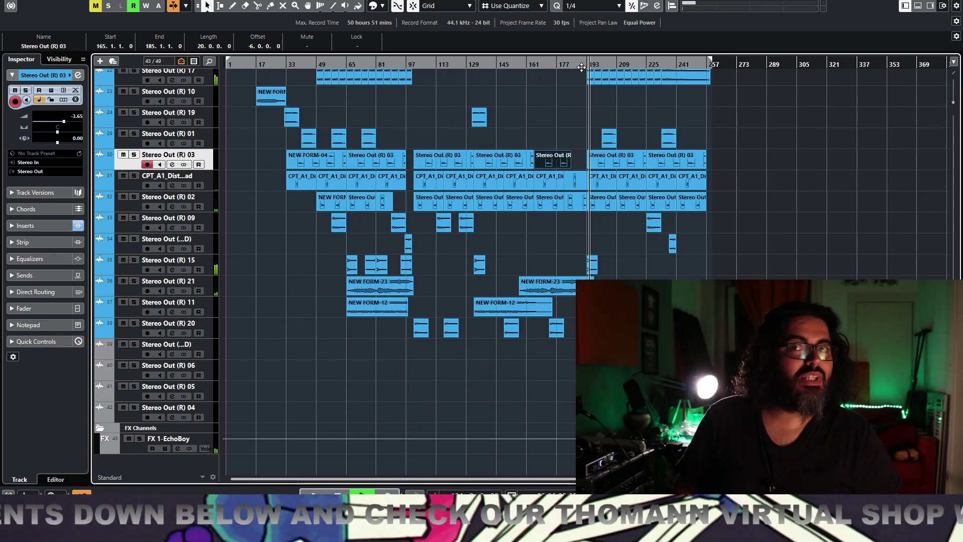
- Examine which kick, drum and lead layers play in the final section from bar 193 while the mix runs
{"action": "scroll", "coordinate": [592, 87], "scroll_direction": "up", "scroll_amount": 6}
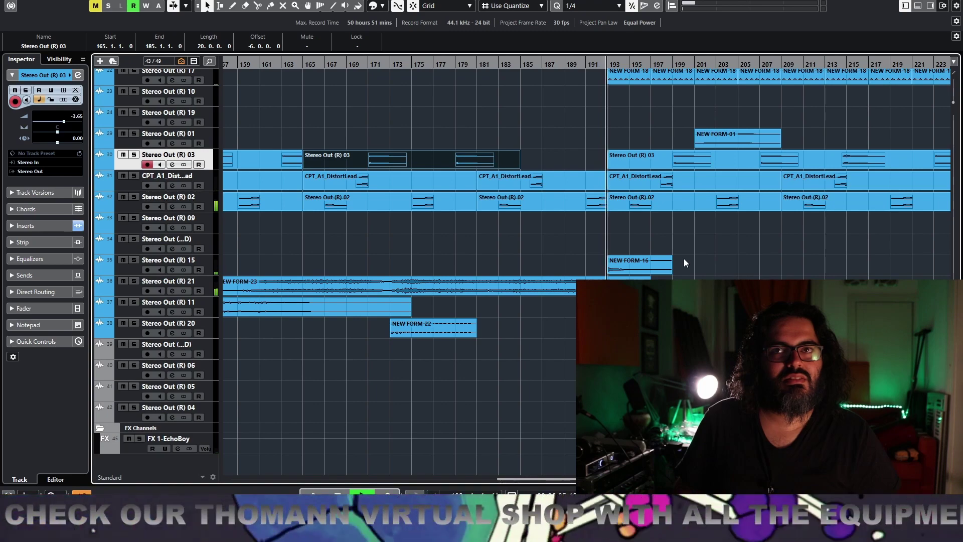
{"action": "key", "text": "h"}
{"action": "key", "text": "h"}
{"action": "key", "text": "g"}
{"action": "key", "text": "g"}
{"action": "key", "text": "g"}
{"action": "scroll", "coordinate": [685, 258], "scroll_direction": "up", "scroll_amount": 5}
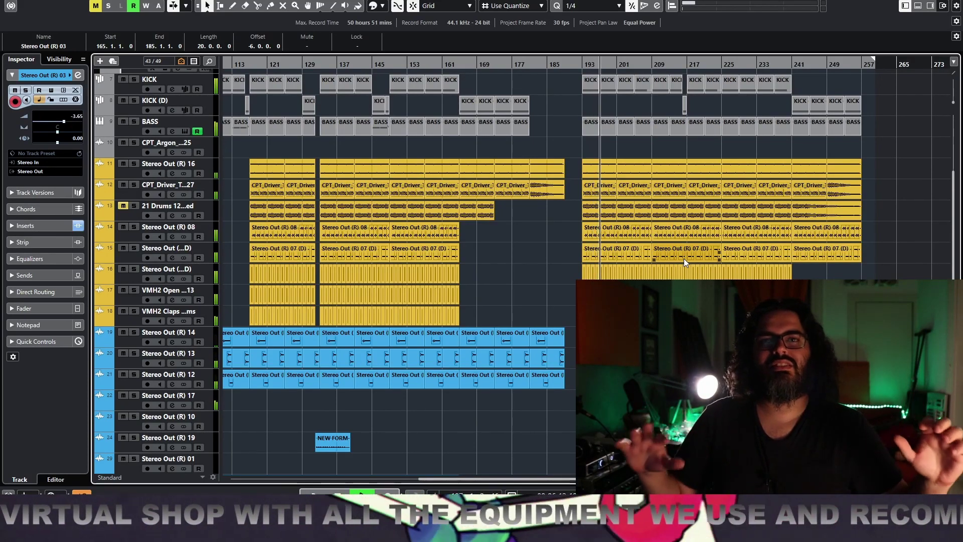
{"action": "scroll", "coordinate": [690, 269], "scroll_direction": "down", "scroll_amount": 2}
{"action": "scroll", "coordinate": [697, 267], "scroll_direction": "down", "scroll_amount": 2}
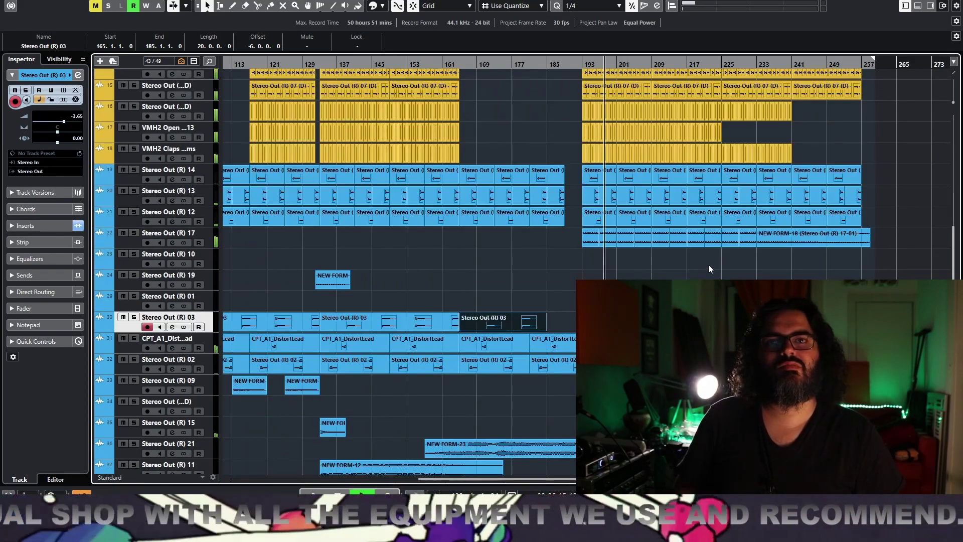
{"action": "scroll", "coordinate": [712, 264], "scroll_direction": "up", "scroll_amount": 2}
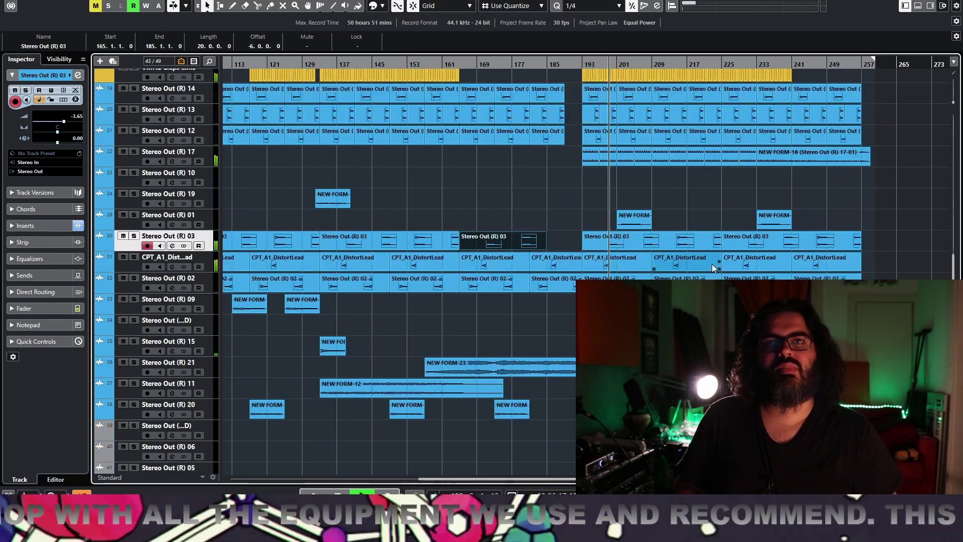
{"action": "scroll", "coordinate": [712, 264], "scroll_direction": "up", "scroll_amount": 2}
{"action": "scroll", "coordinate": [712, 264], "scroll_direction": "up", "scroll_amount": 5}
{"action": "scroll", "coordinate": [712, 264], "scroll_direction": "down", "scroll_amount": 5}
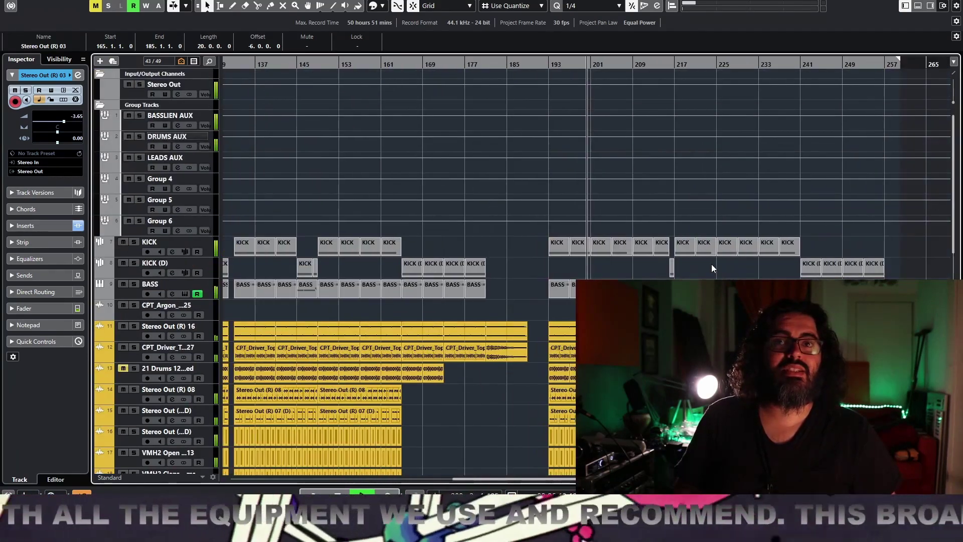
- Play the mix from about bar 215, check the lead layers towards the end of the arrangement, and stop playback
{"action": "left_click", "coordinate": [643, 65]}
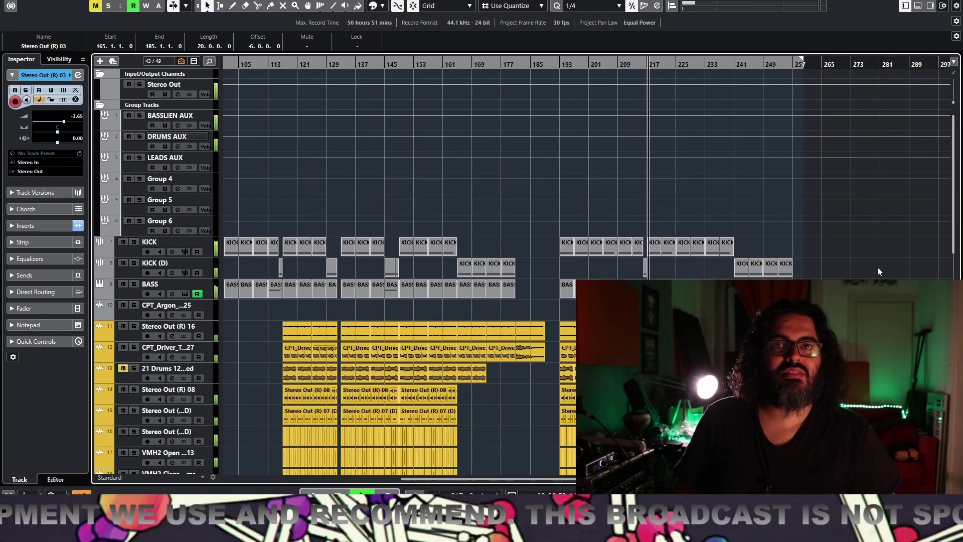
{"action": "scroll", "coordinate": [858, 254], "scroll_direction": "down", "scroll_amount": 2}
{"action": "scroll", "coordinate": [787, 215], "scroll_direction": "down", "scroll_amount": 5}
{"action": "scroll", "coordinate": [787, 215], "scroll_direction": "down", "scroll_amount": 2}
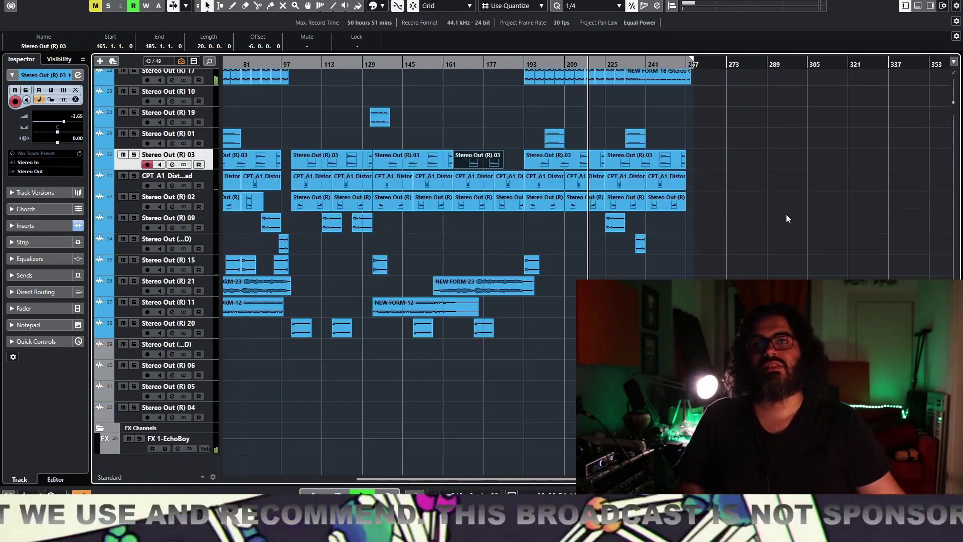
{"action": "scroll", "coordinate": [748, 209], "scroll_direction": "down", "scroll_amount": 2}
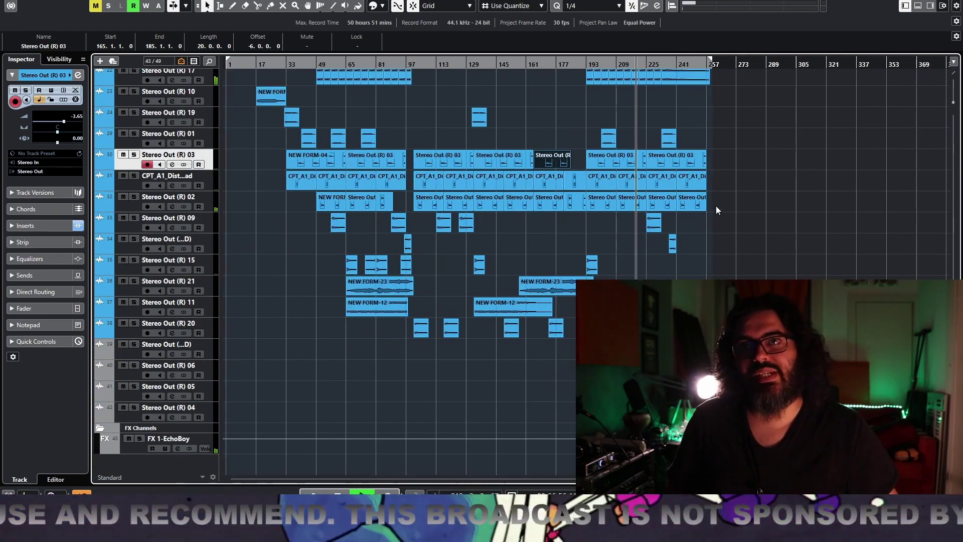
{"action": "scroll", "coordinate": [748, 208], "scroll_direction": "up", "scroll_amount": 6}
{"action": "key", "text": "space"}
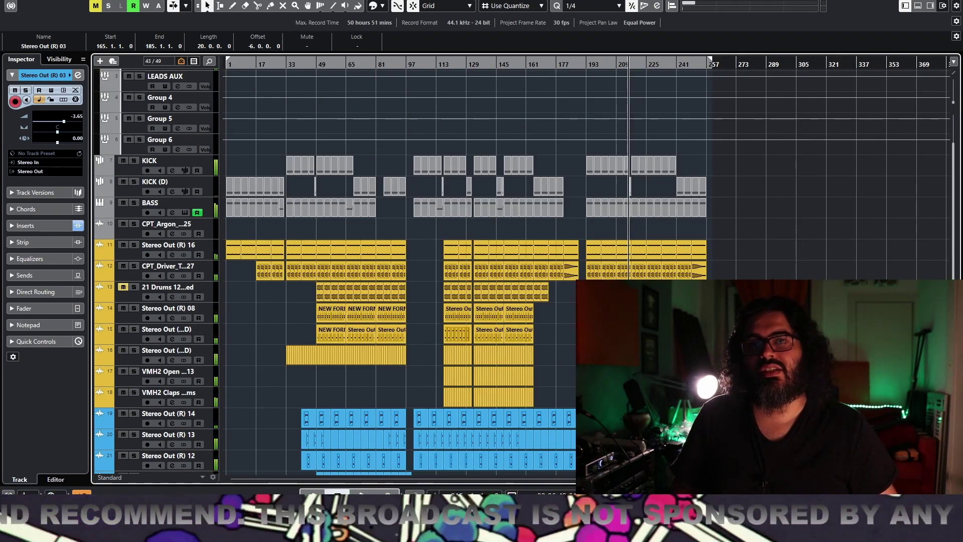